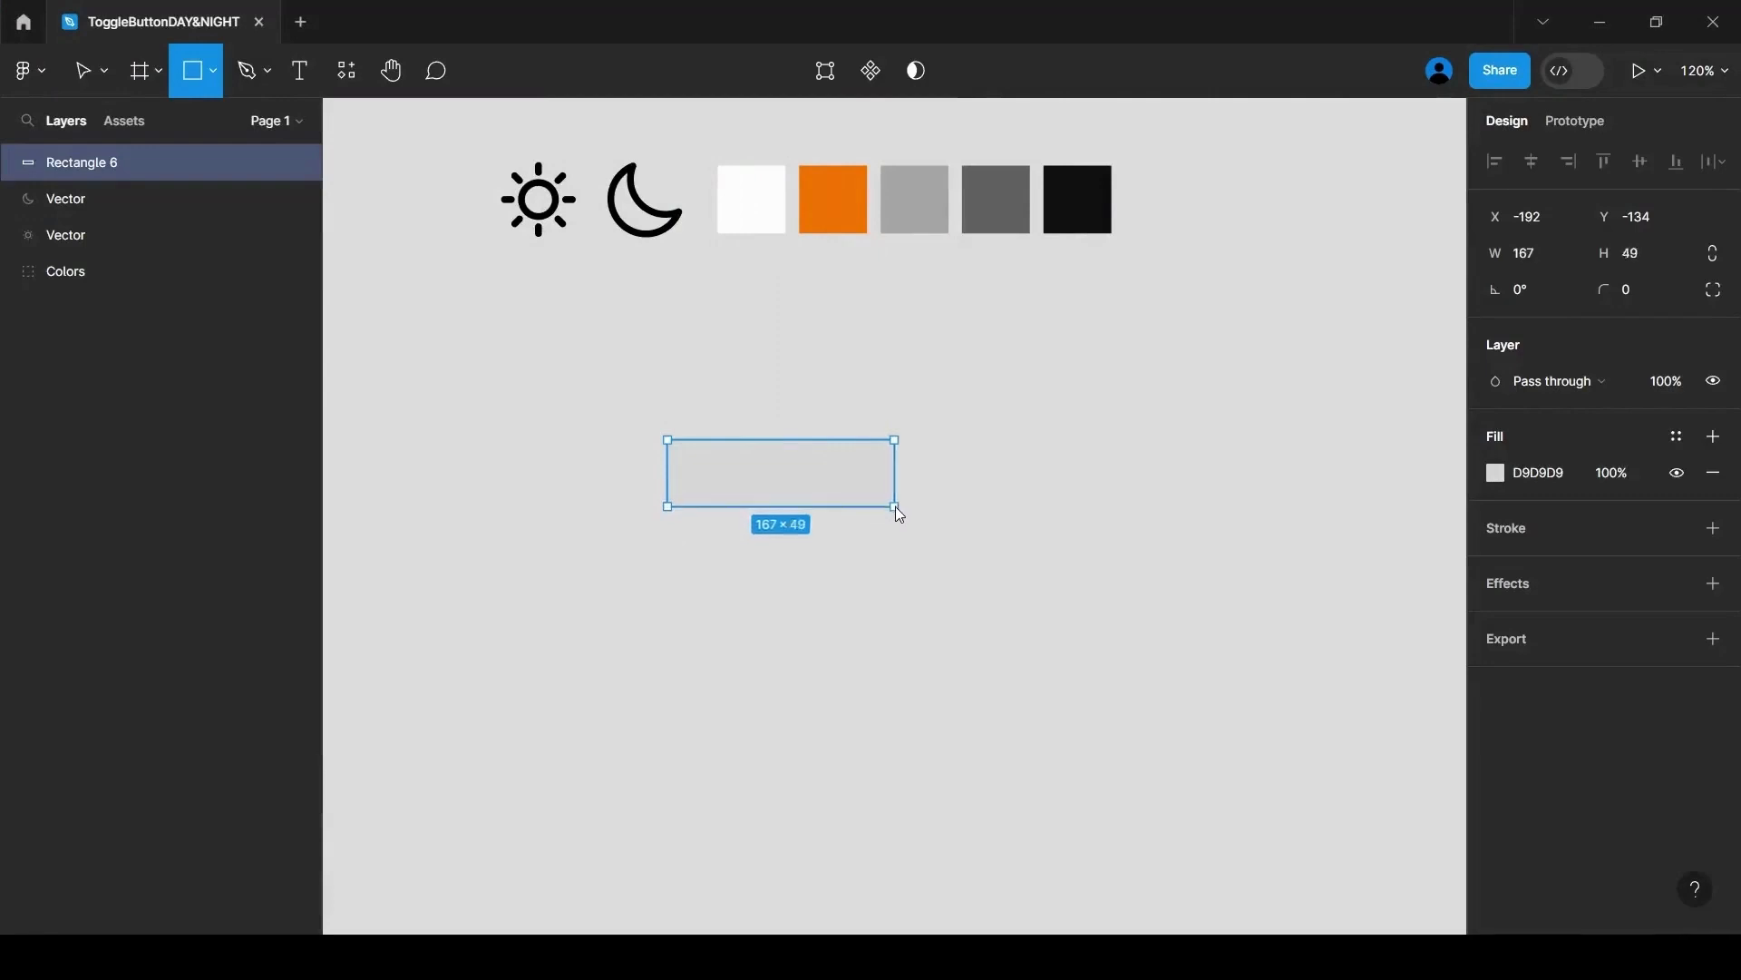
Resize the new rectangle to 200 wide by 80 high.
text(80)
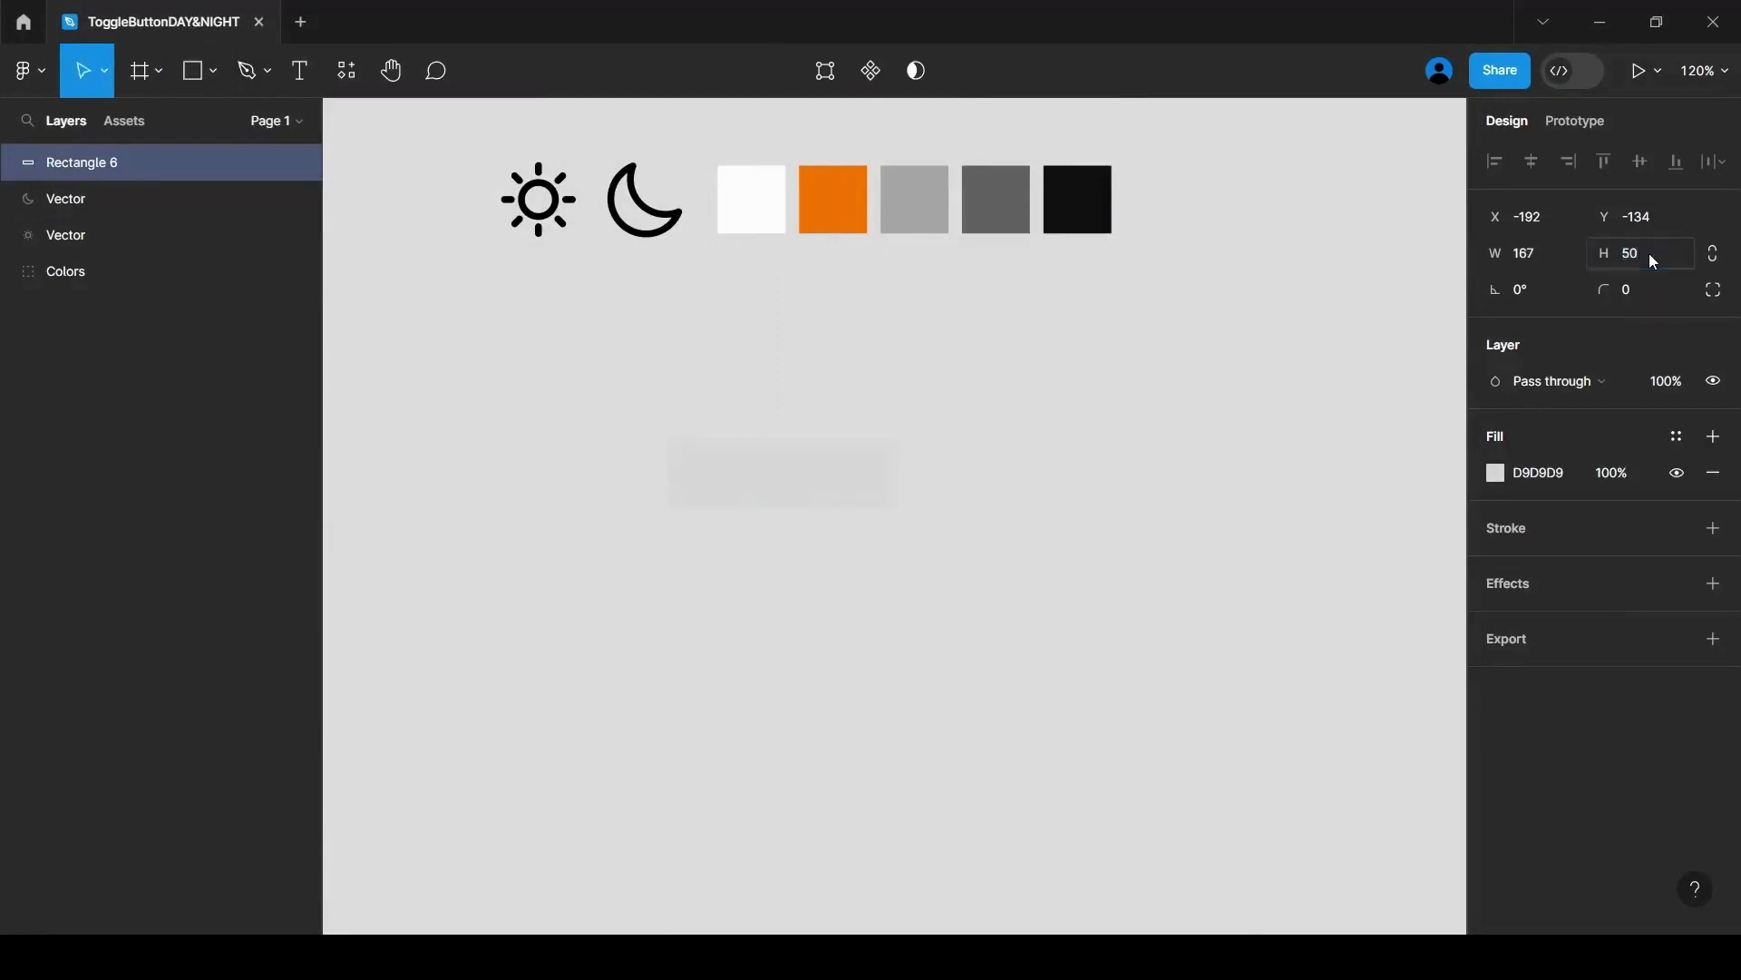
key(Return)
click(1544, 261)
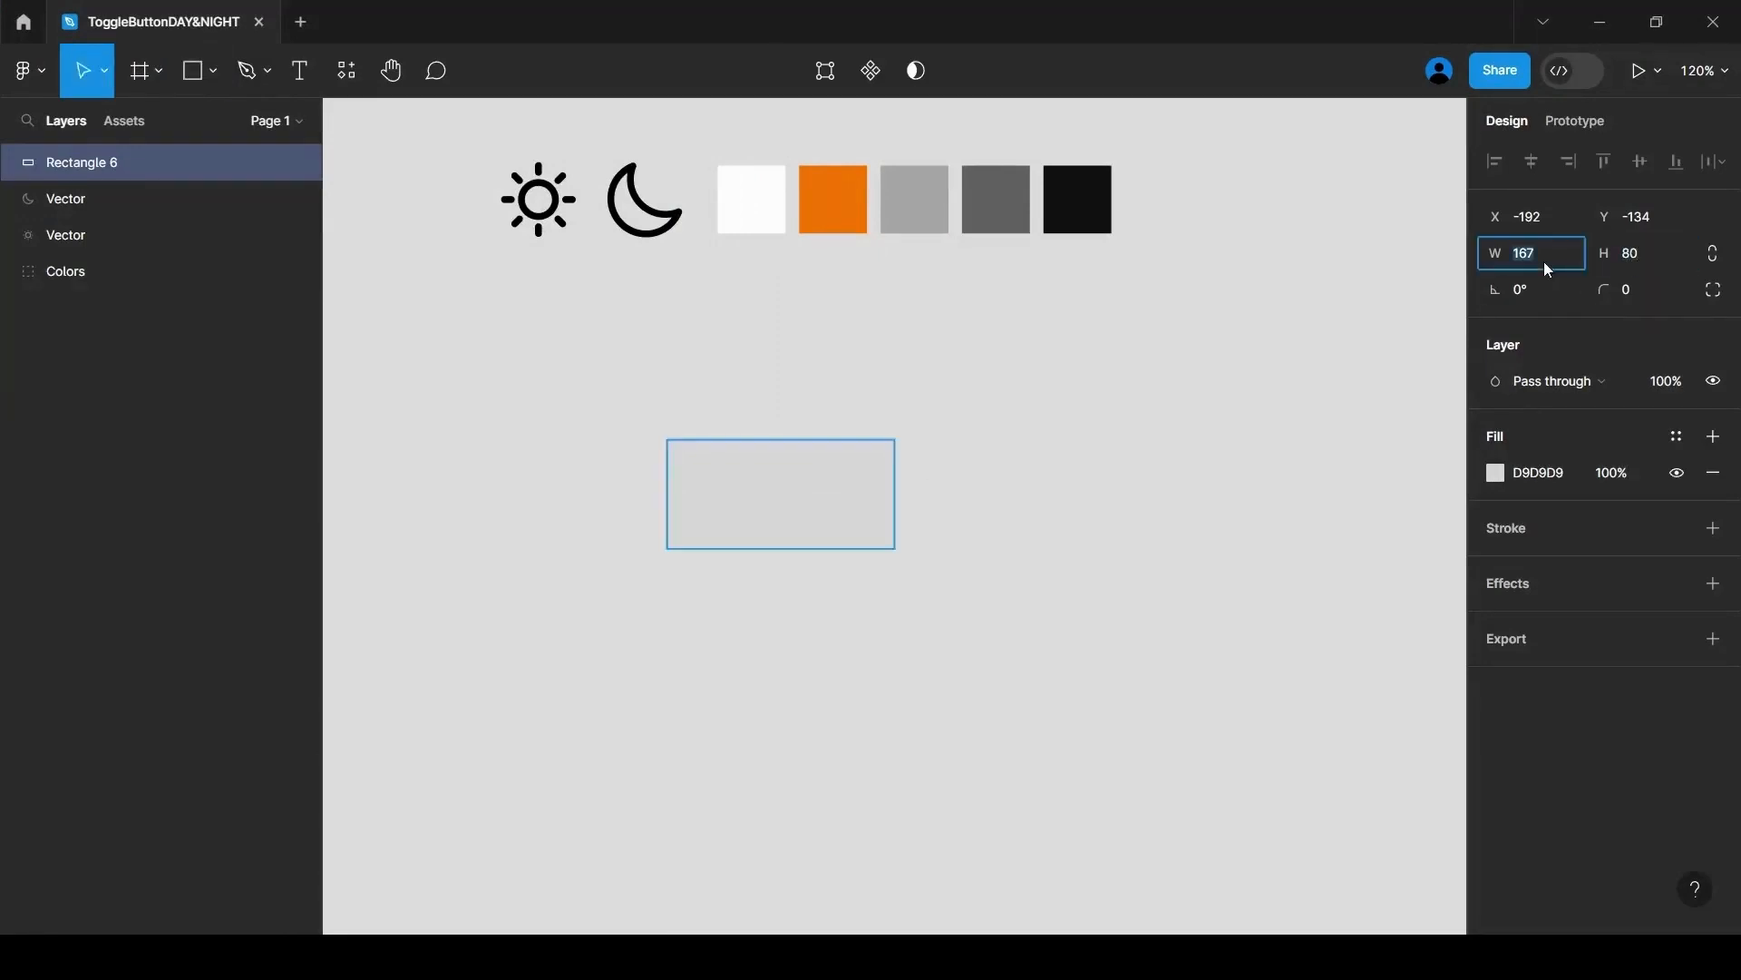
text(200)
key(Return)
Fill the rectangle with white FFFFFF and give it a corner radius of 100.
click(1488, 478)
text(FFFFFF)
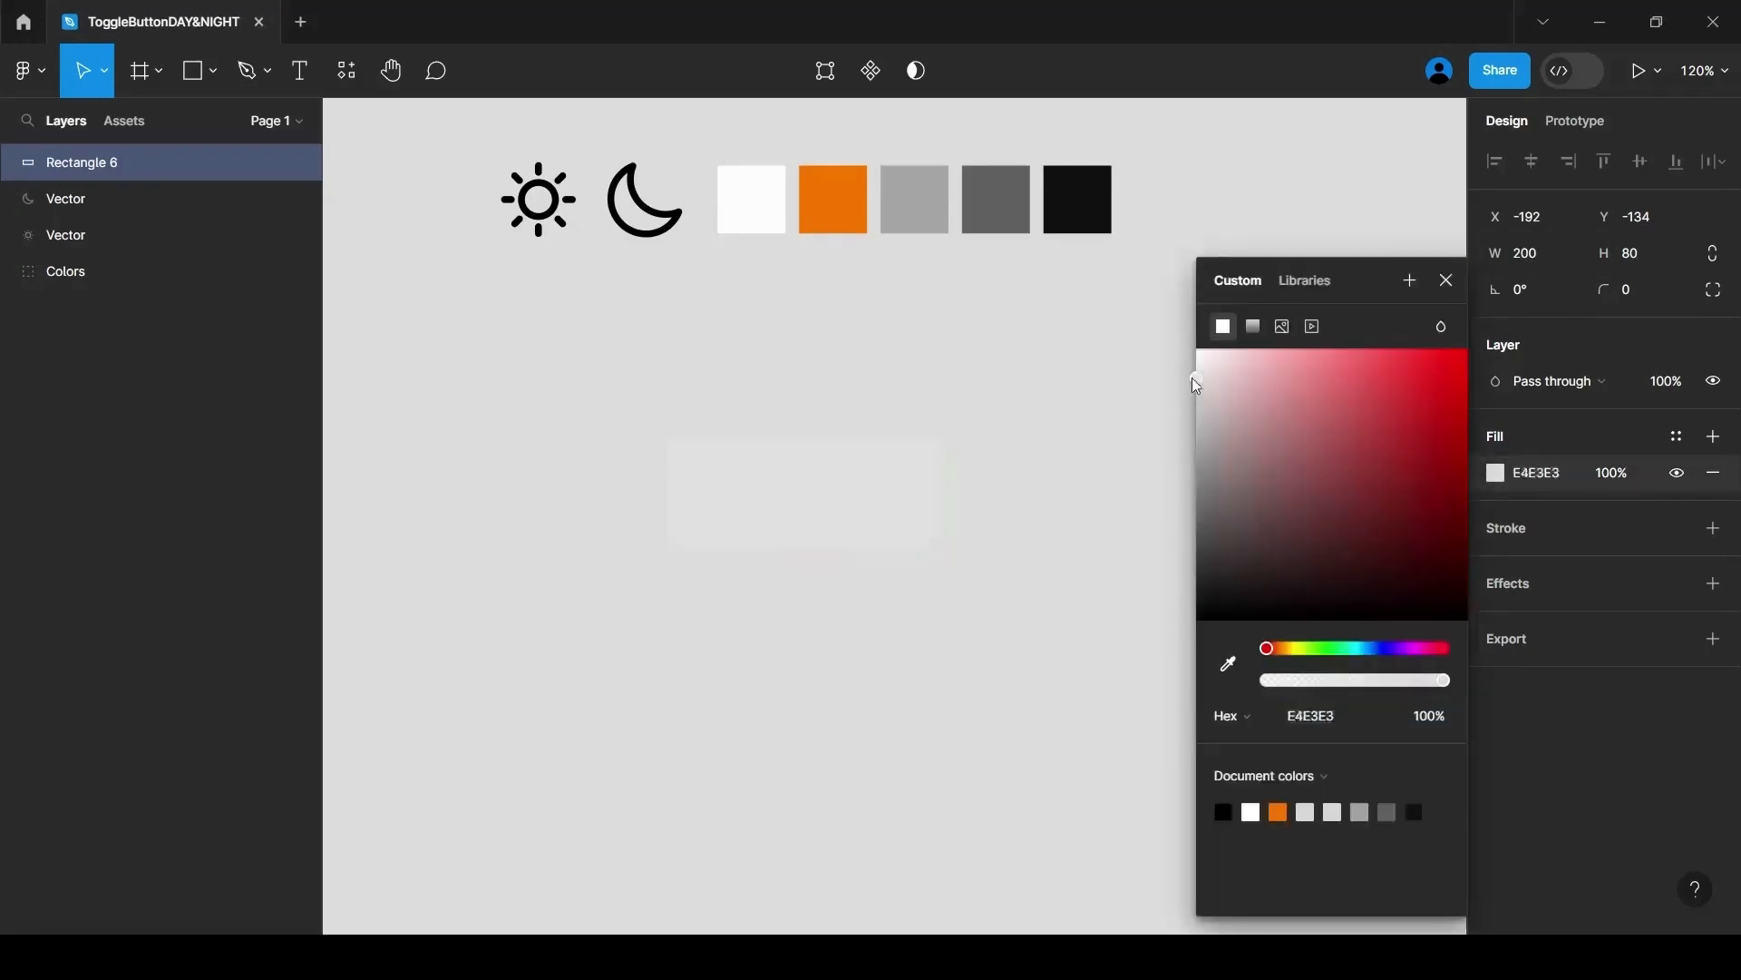
key(Return)
click(1447, 280)
click(1642, 294)
text(100)
key(Return)
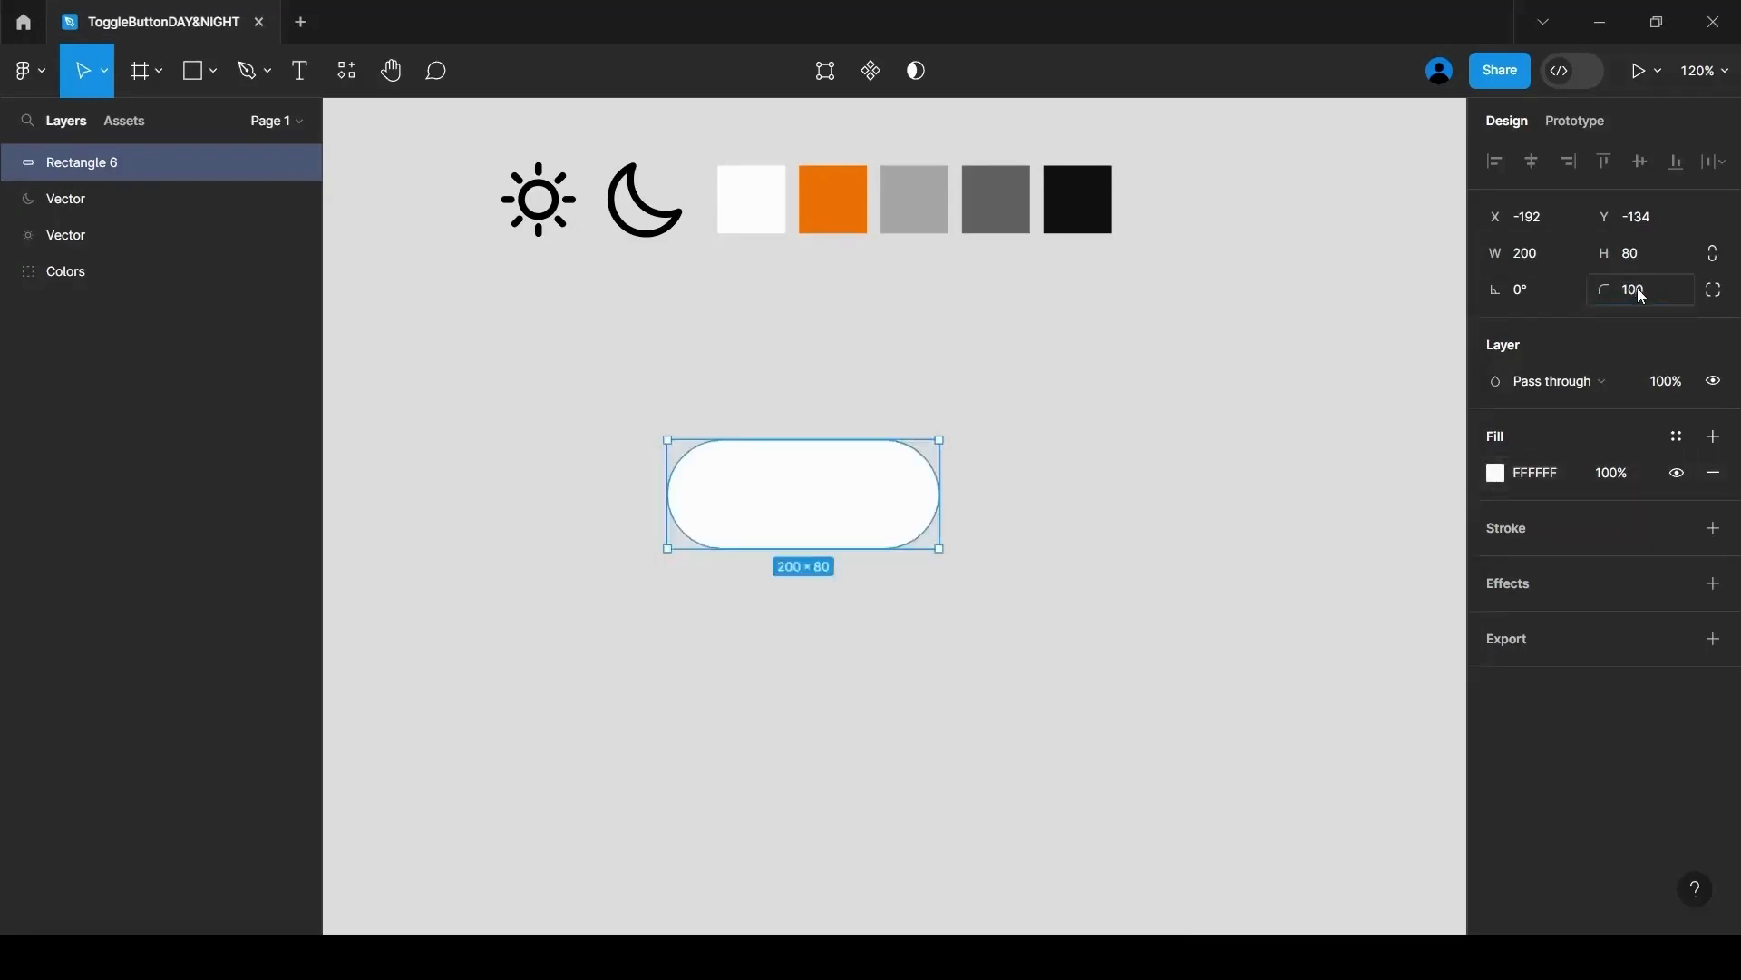
click(1032, 584)
Duplicate the white pill just below the original and resize the copy to a 70 × 70 circle.
drag(808, 490, 863, 649)
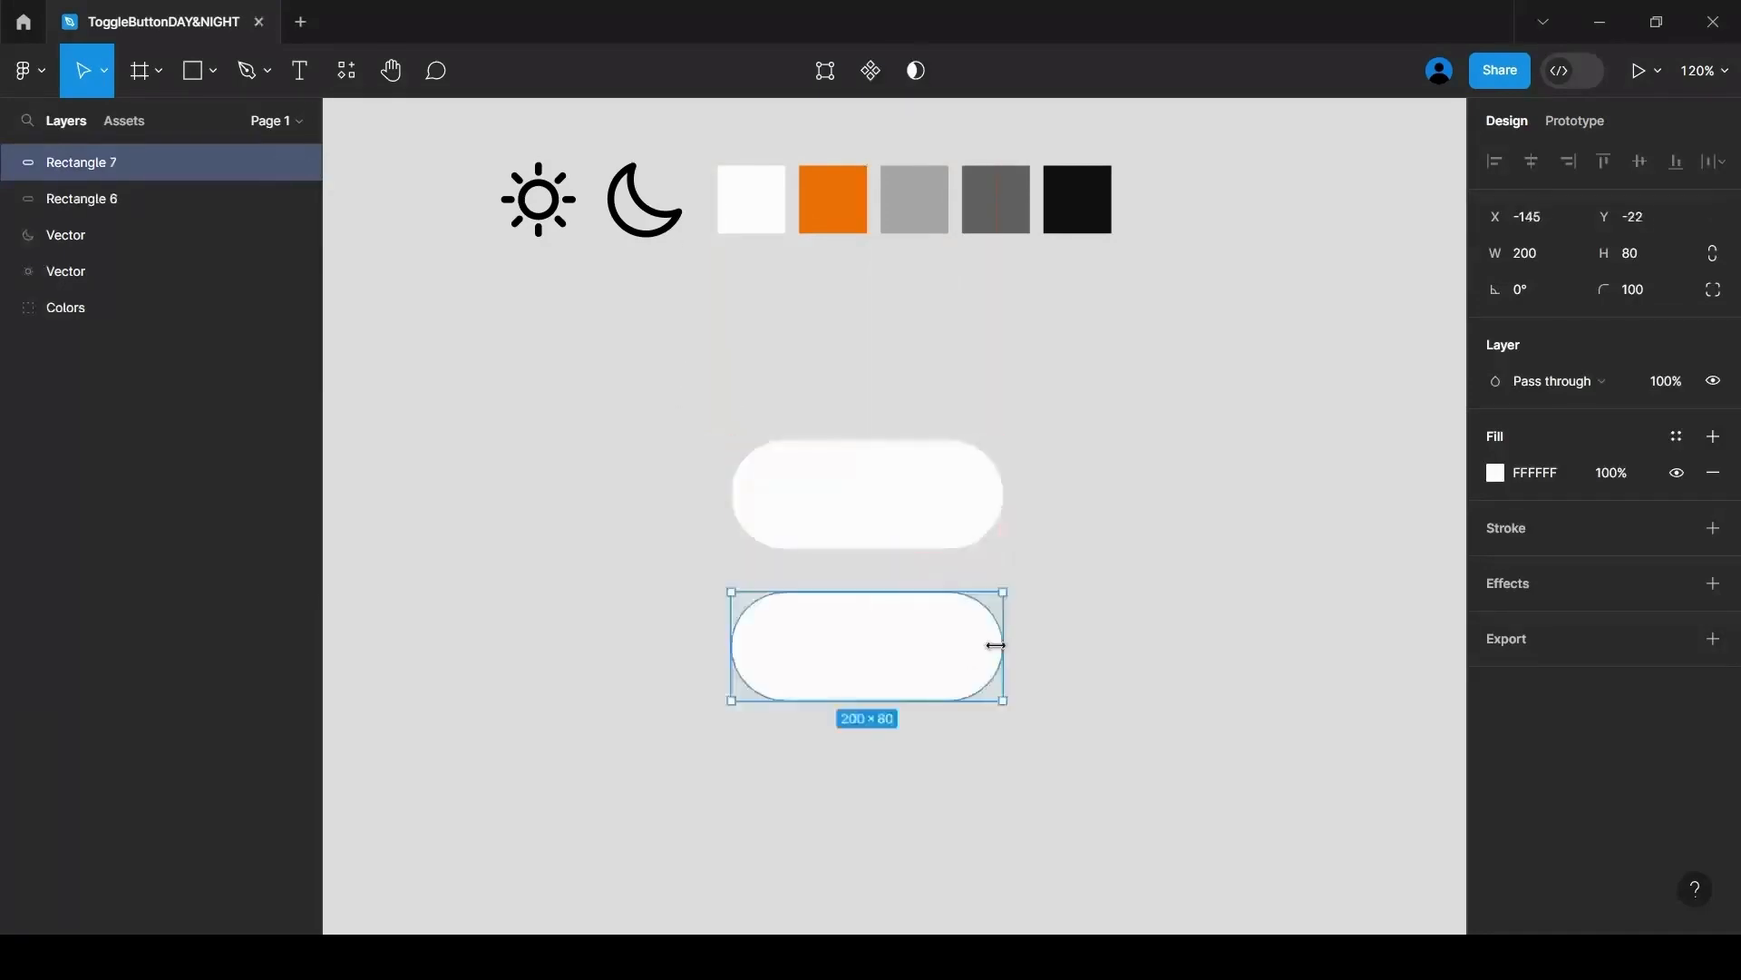
drag(1003, 645, 796, 648)
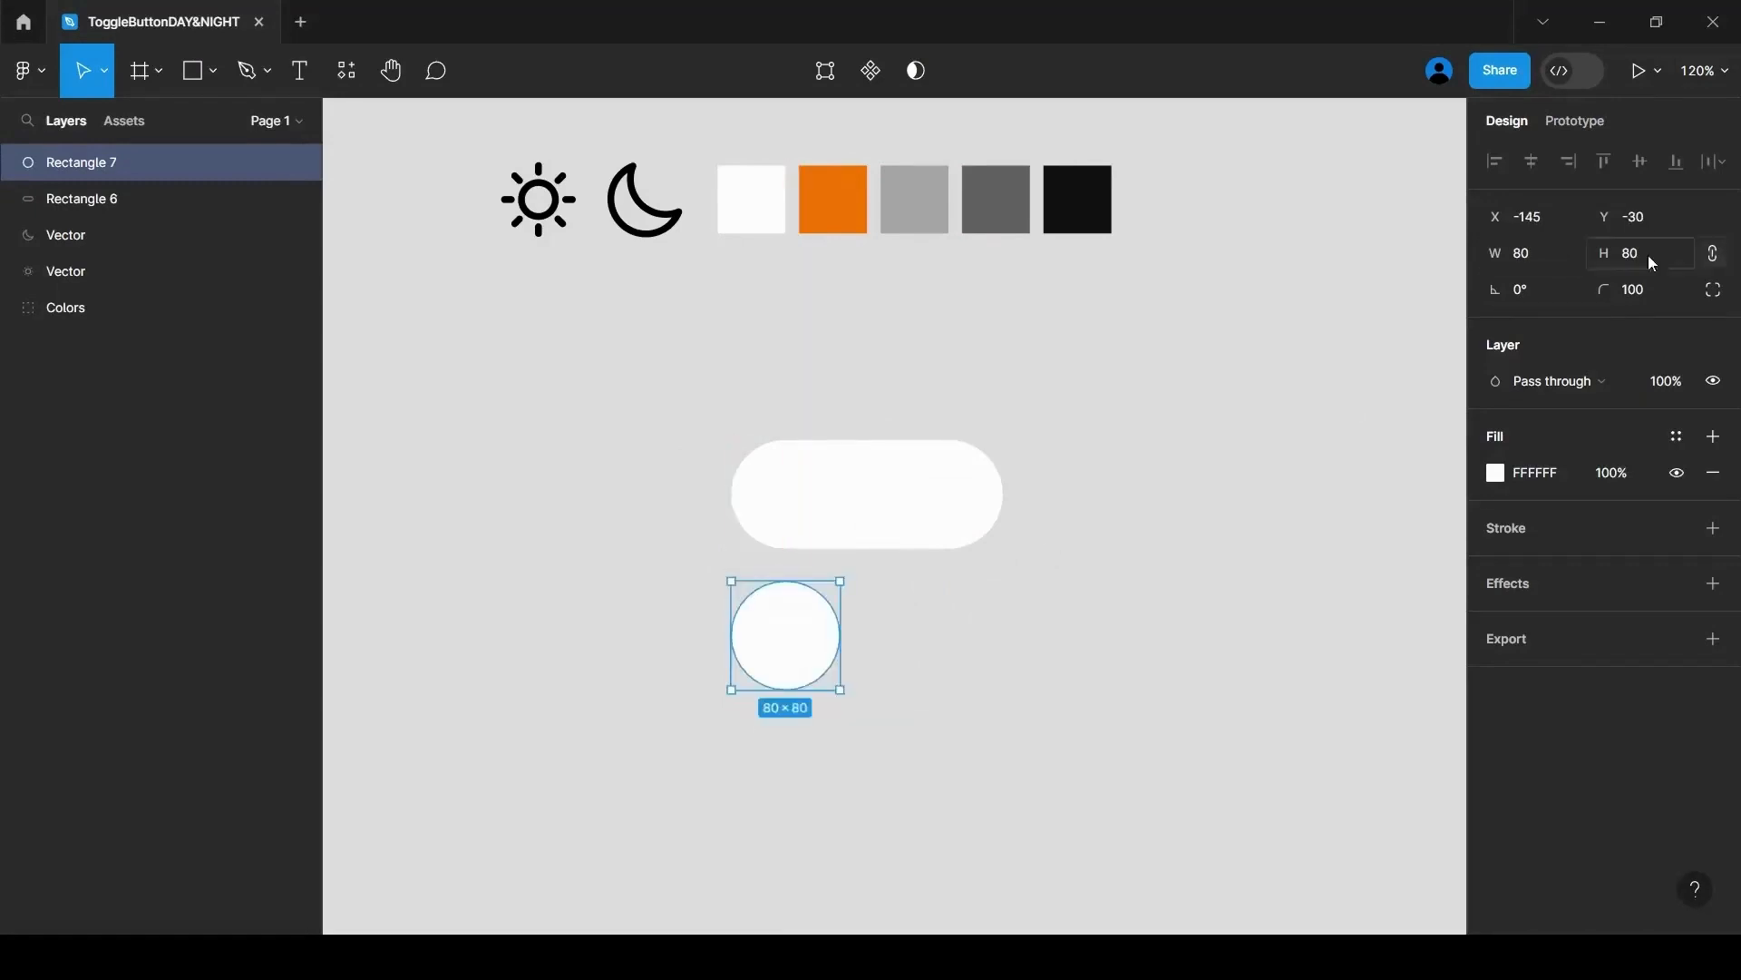
click(1540, 256)
text(70)
key(Return)
Fill the circle with orange FB7800 and place it inside the left end of the white pill.
click(1496, 473)
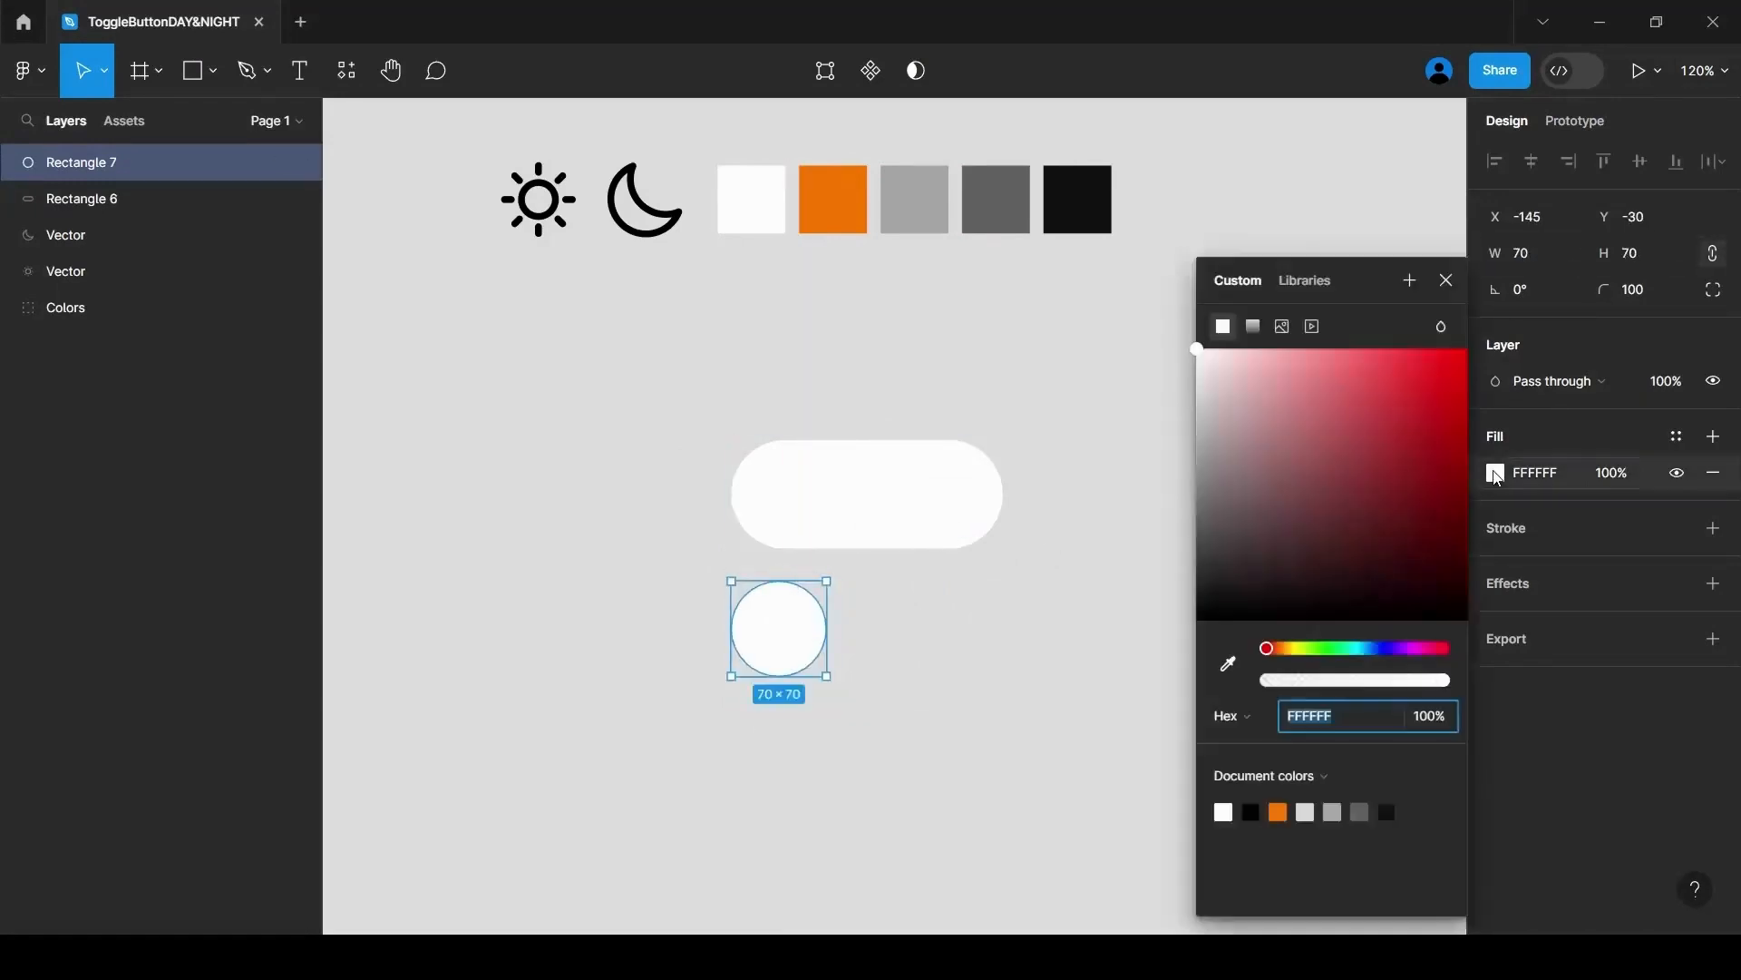
click(1278, 812)
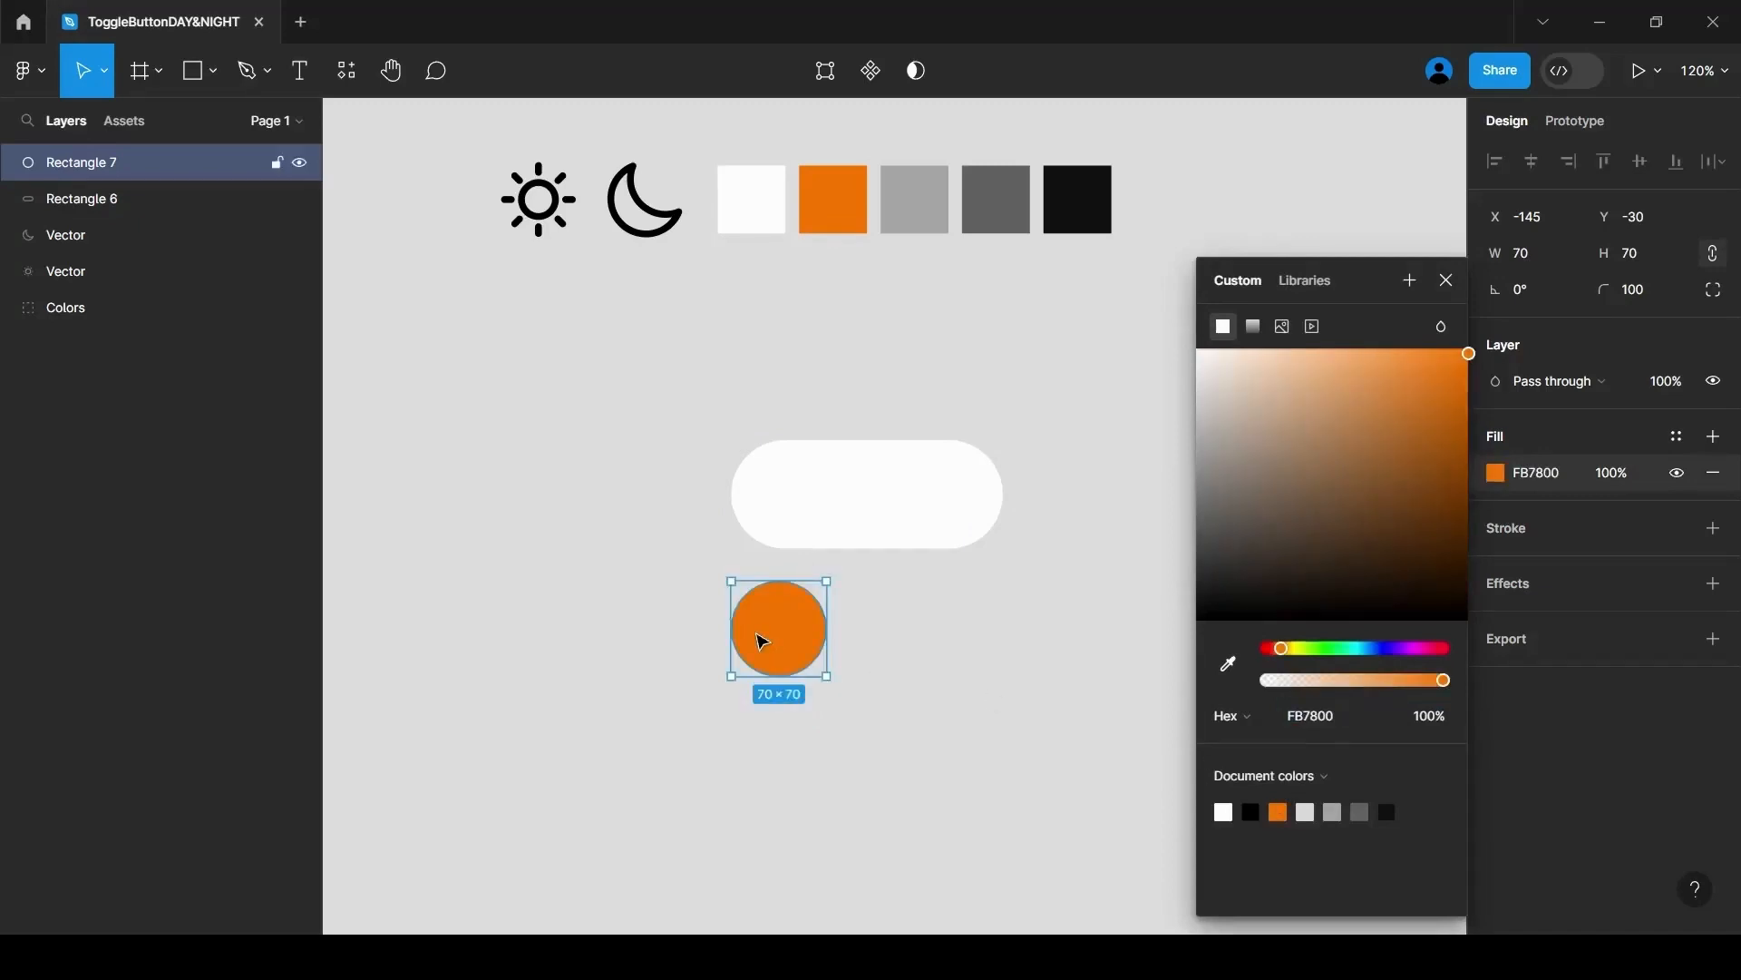
drag(772, 646, 784, 514)
click(1444, 283)
click(1175, 542)
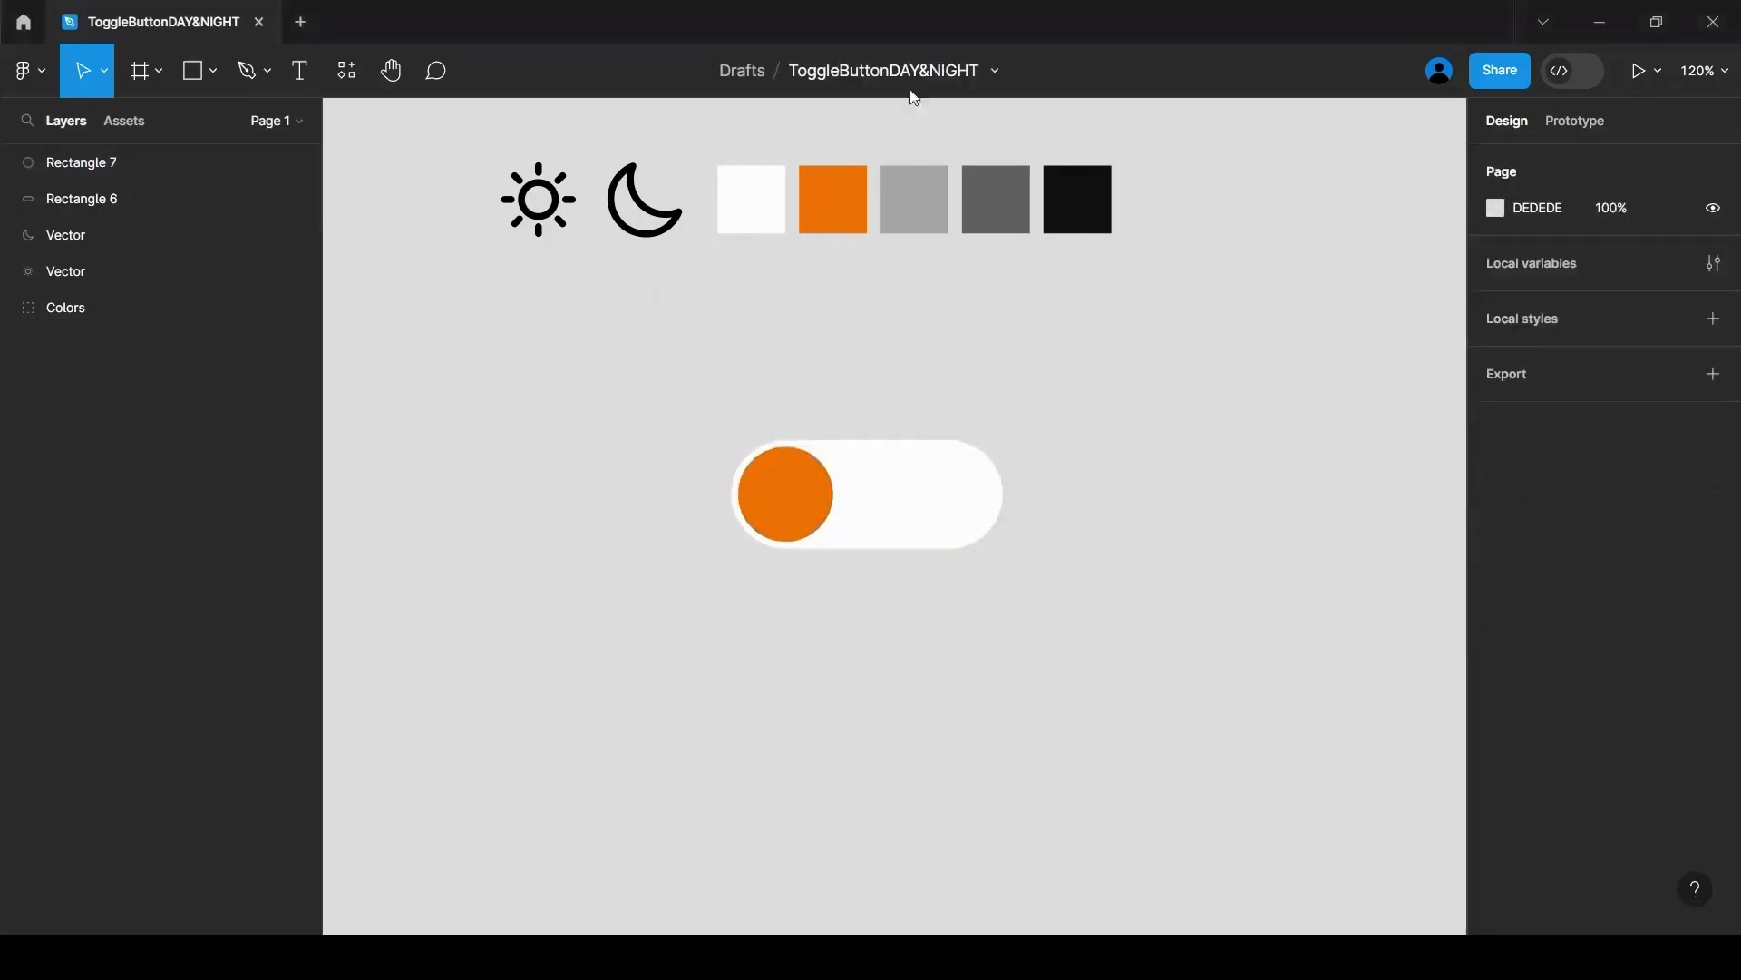
Try the orange circle at 60 × 60, centered within the pill's left end.
click(785, 494)
click(1528, 259)
text(60)
key(Return)
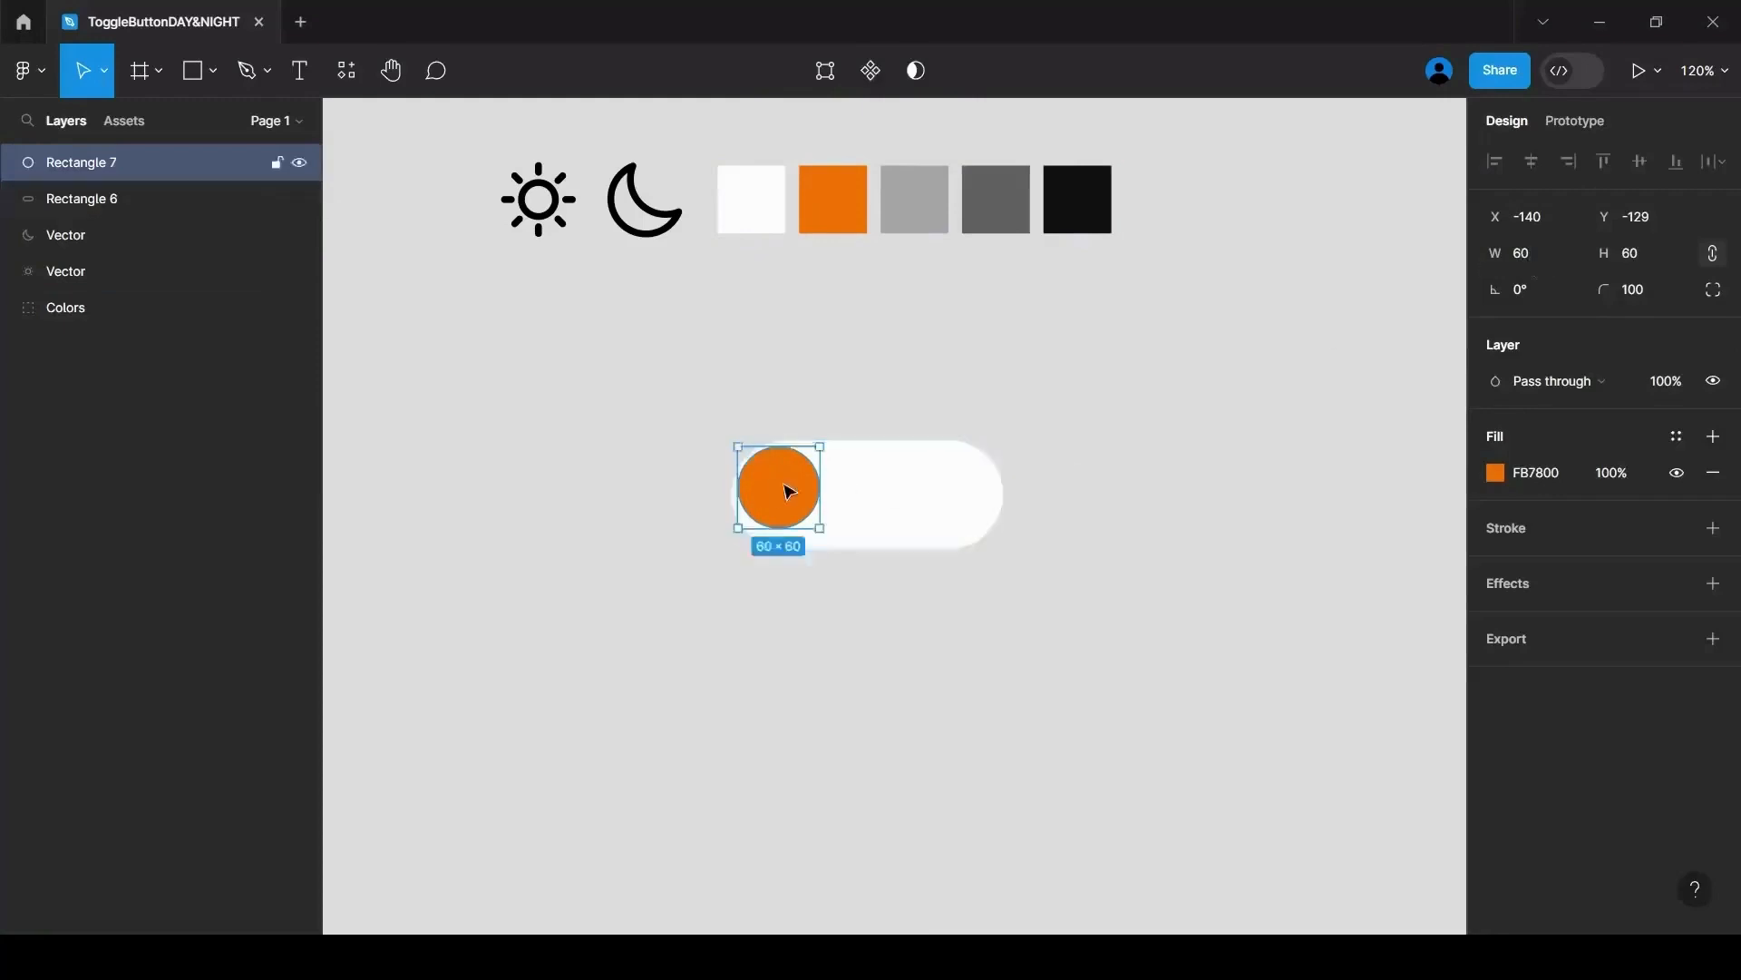
drag(786, 490, 784, 504)
click(924, 627)
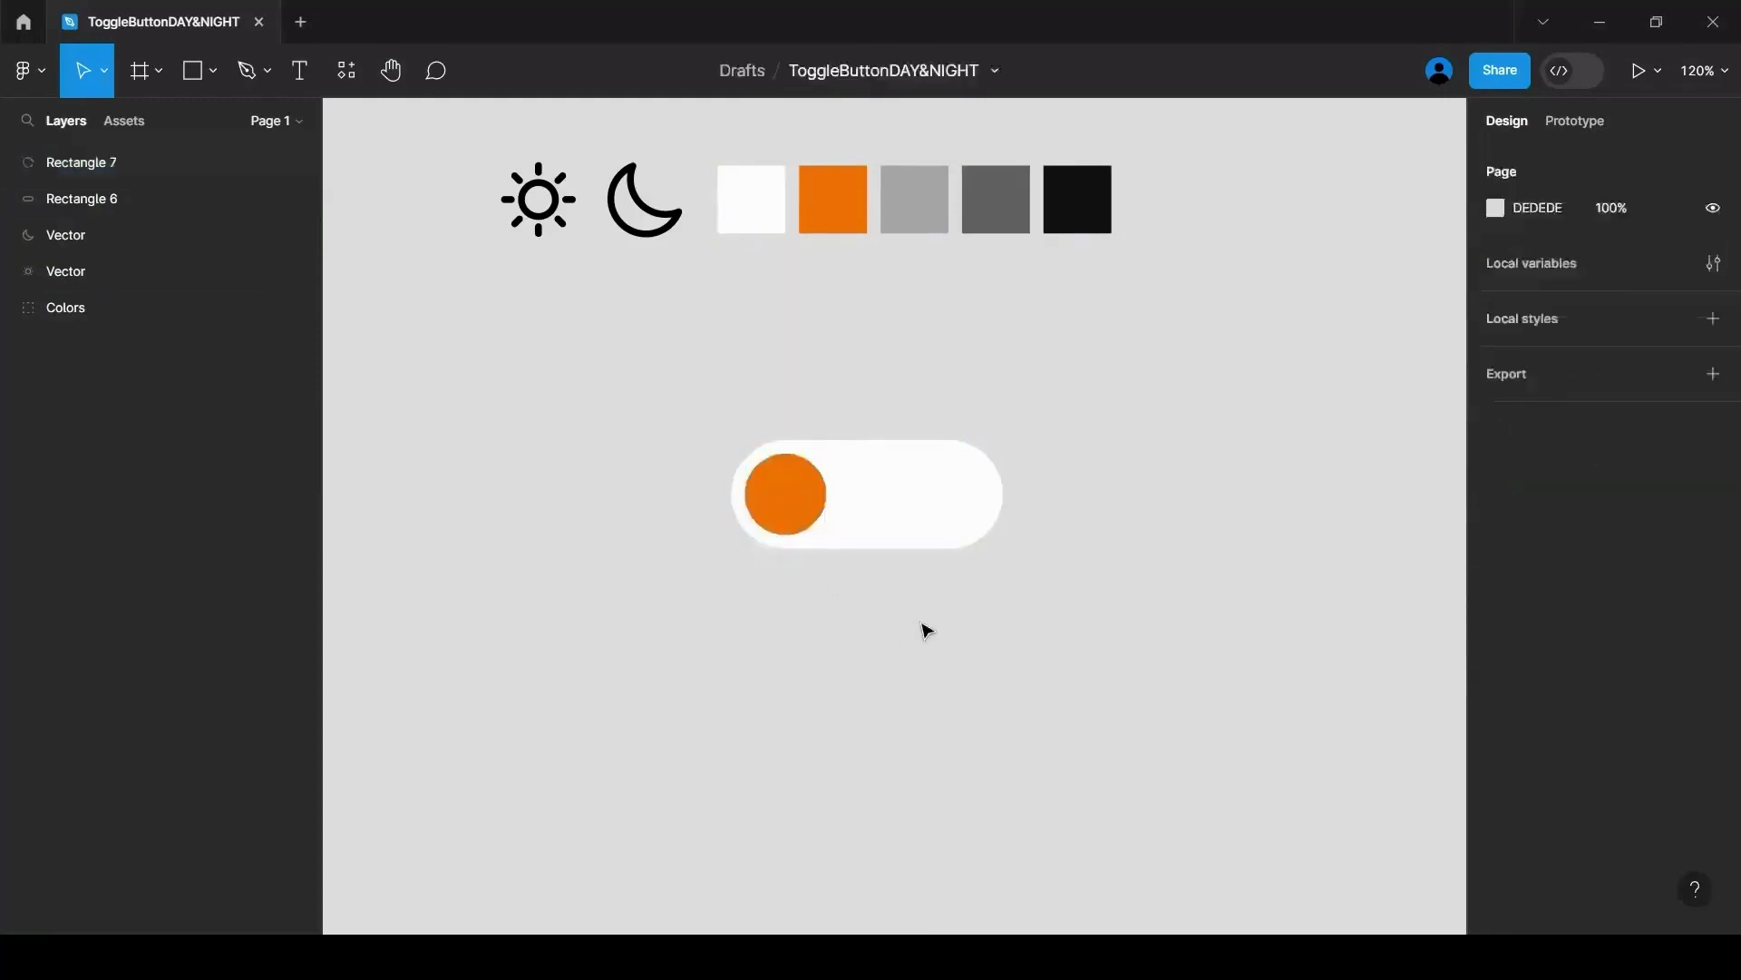
Try the orange circle at 75 × 75 and reposition it within the pill's left end.
click(798, 495)
text(75)
key(Return)
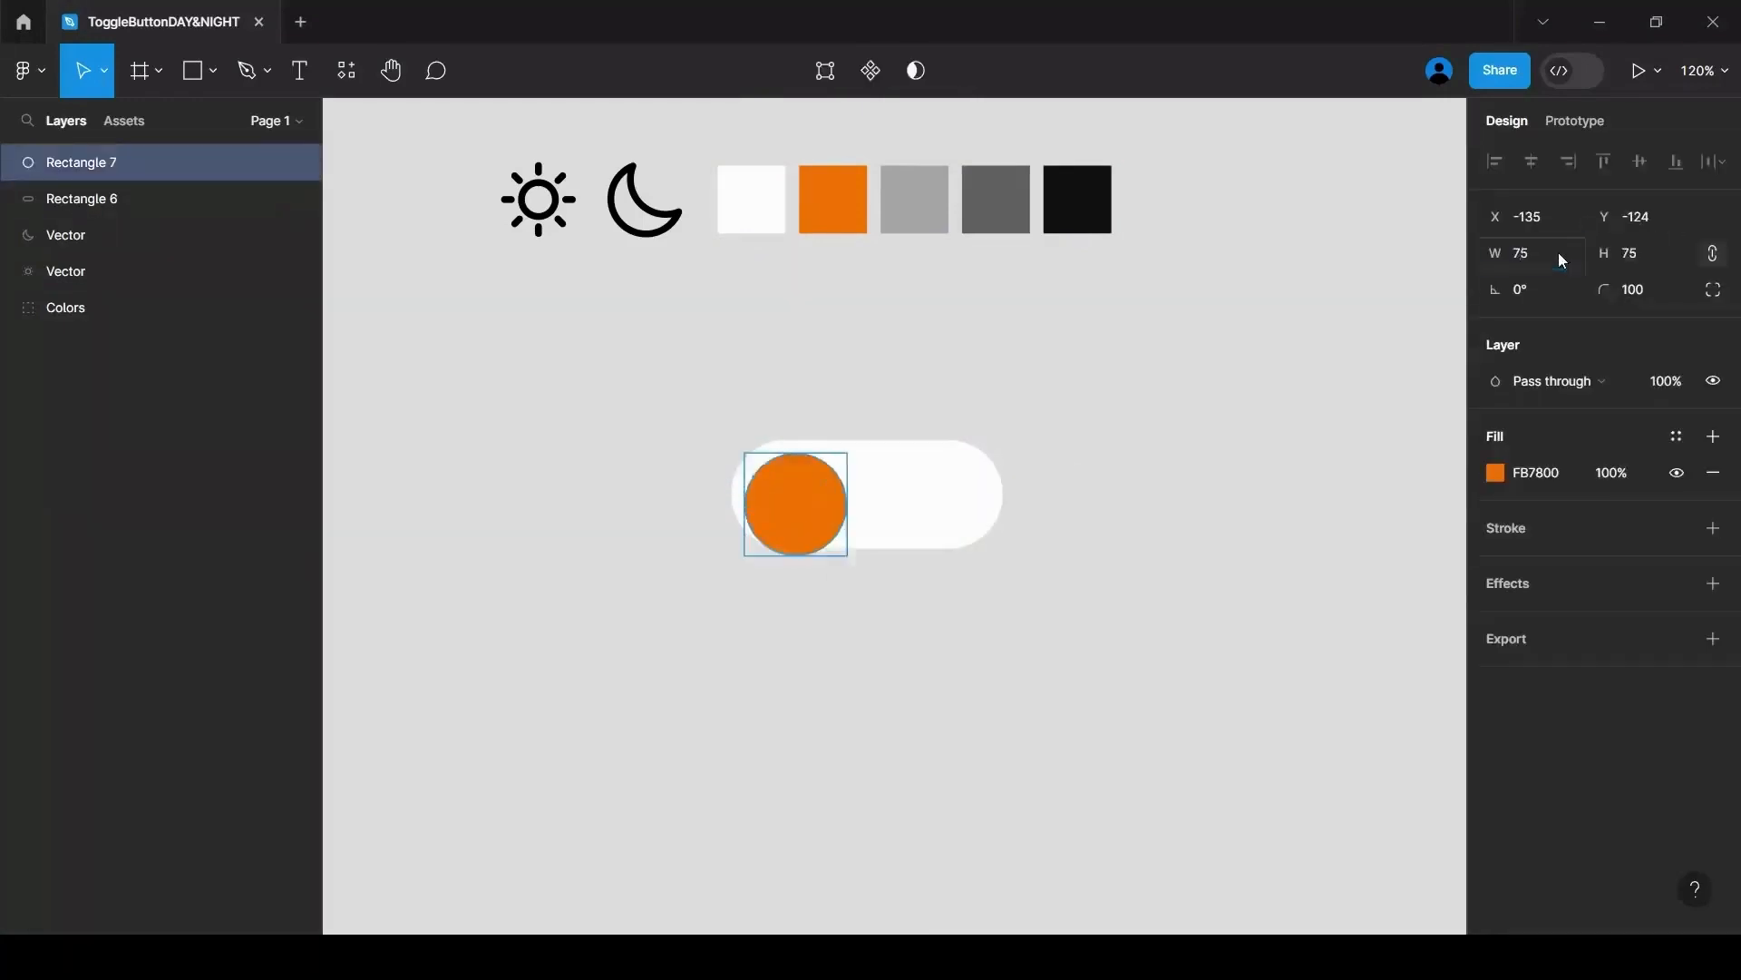
drag(794, 513, 812, 495)
Set the orange circle's size to 70 × 70.
click(1537, 253)
text(70)
key(Return)
click(874, 643)
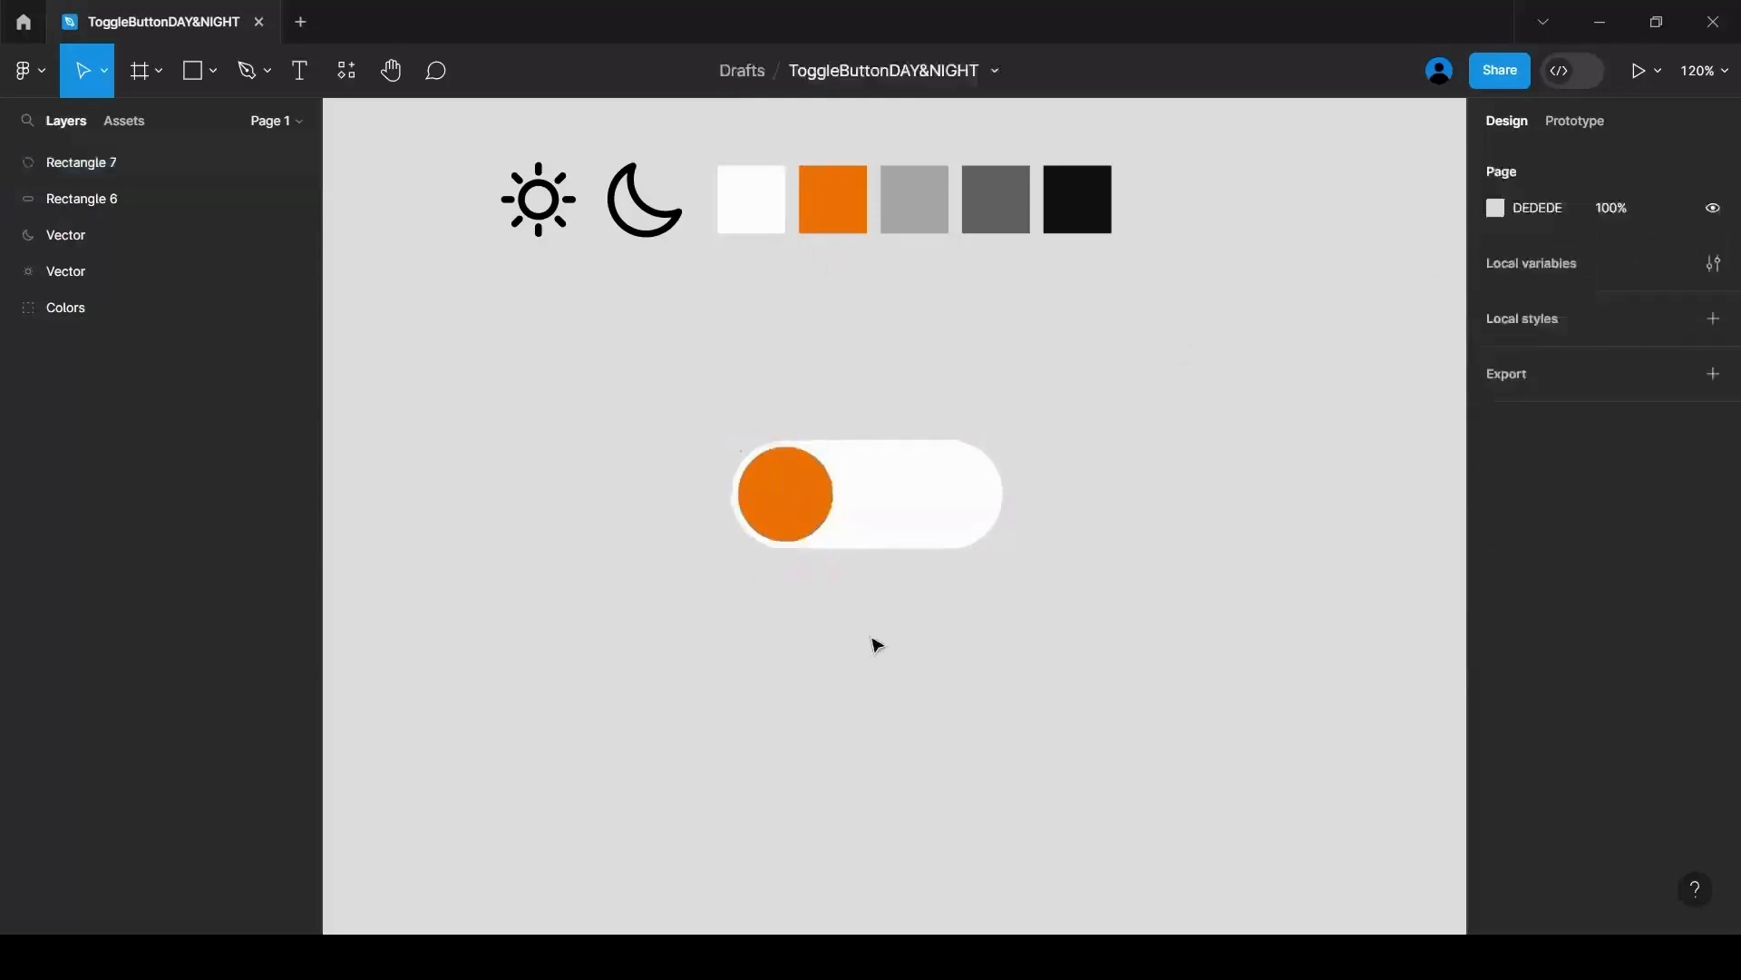
Place the sun icon in front of the orange circle, centered on it, with its stroke colored white FFFFFF.
click(539, 199)
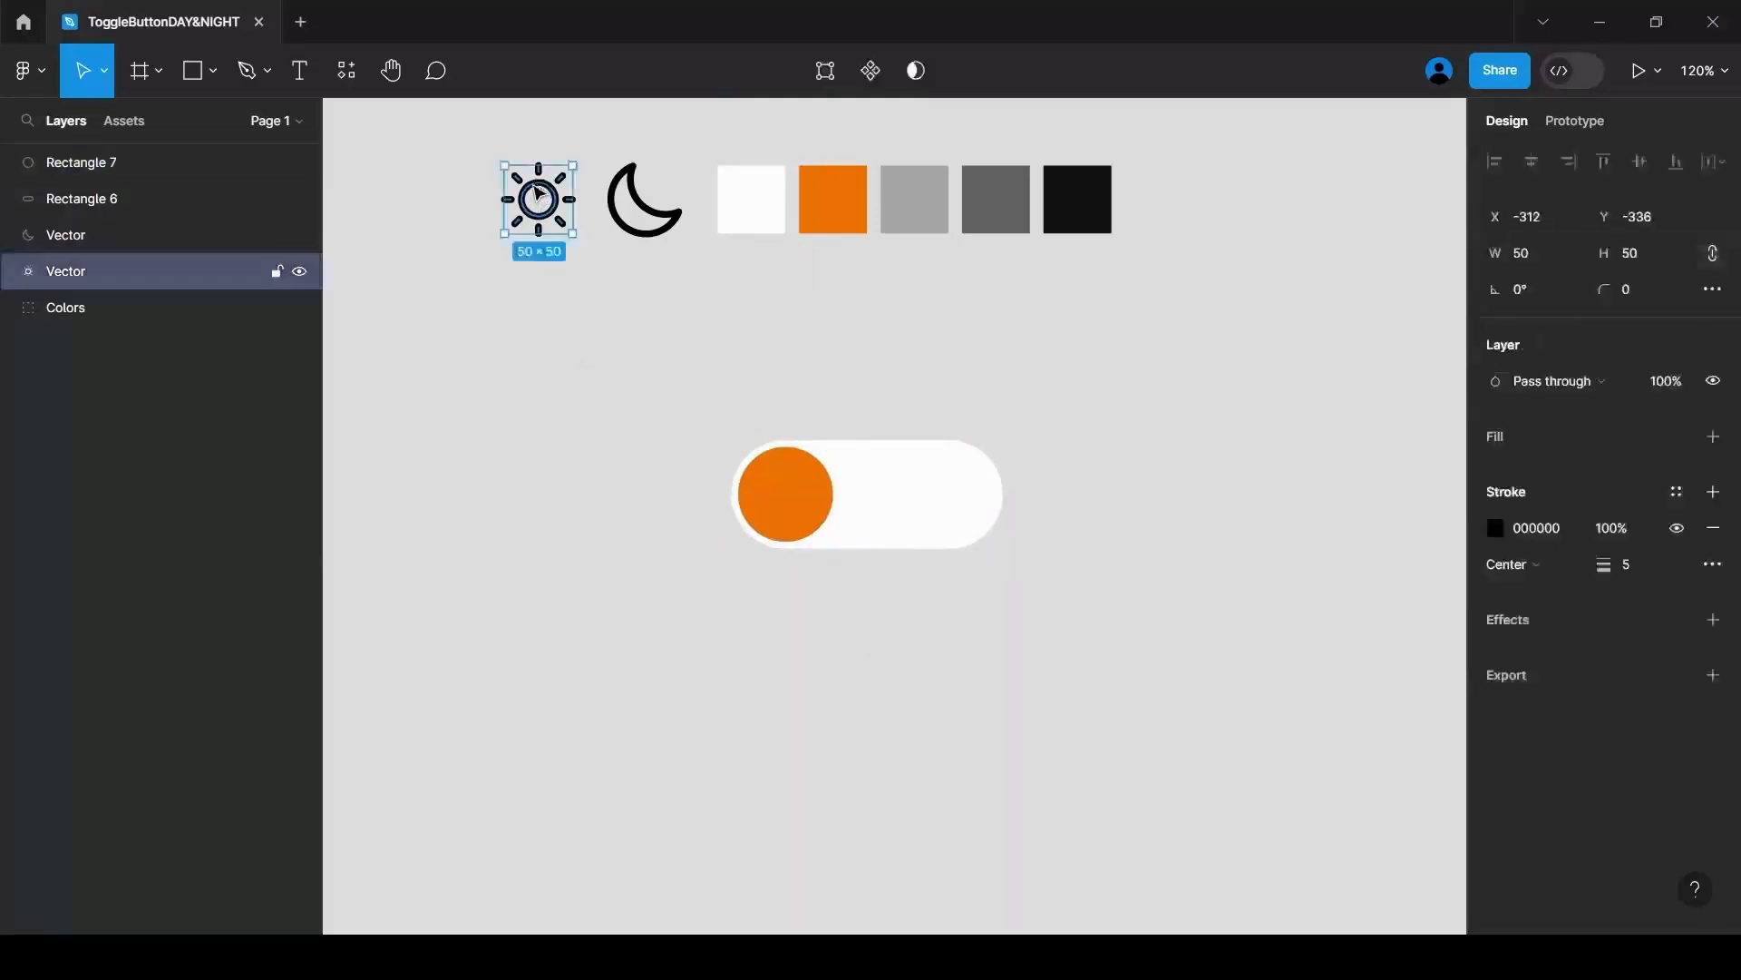
mouse_move(539, 200)
mouse_down()
mouse_move(610, 480)
mouse_move(791, 495)
mouse_up()
click(1495, 528)
text(ffffff)
key(Return)
key(ctrl+])
key(ctrl+])
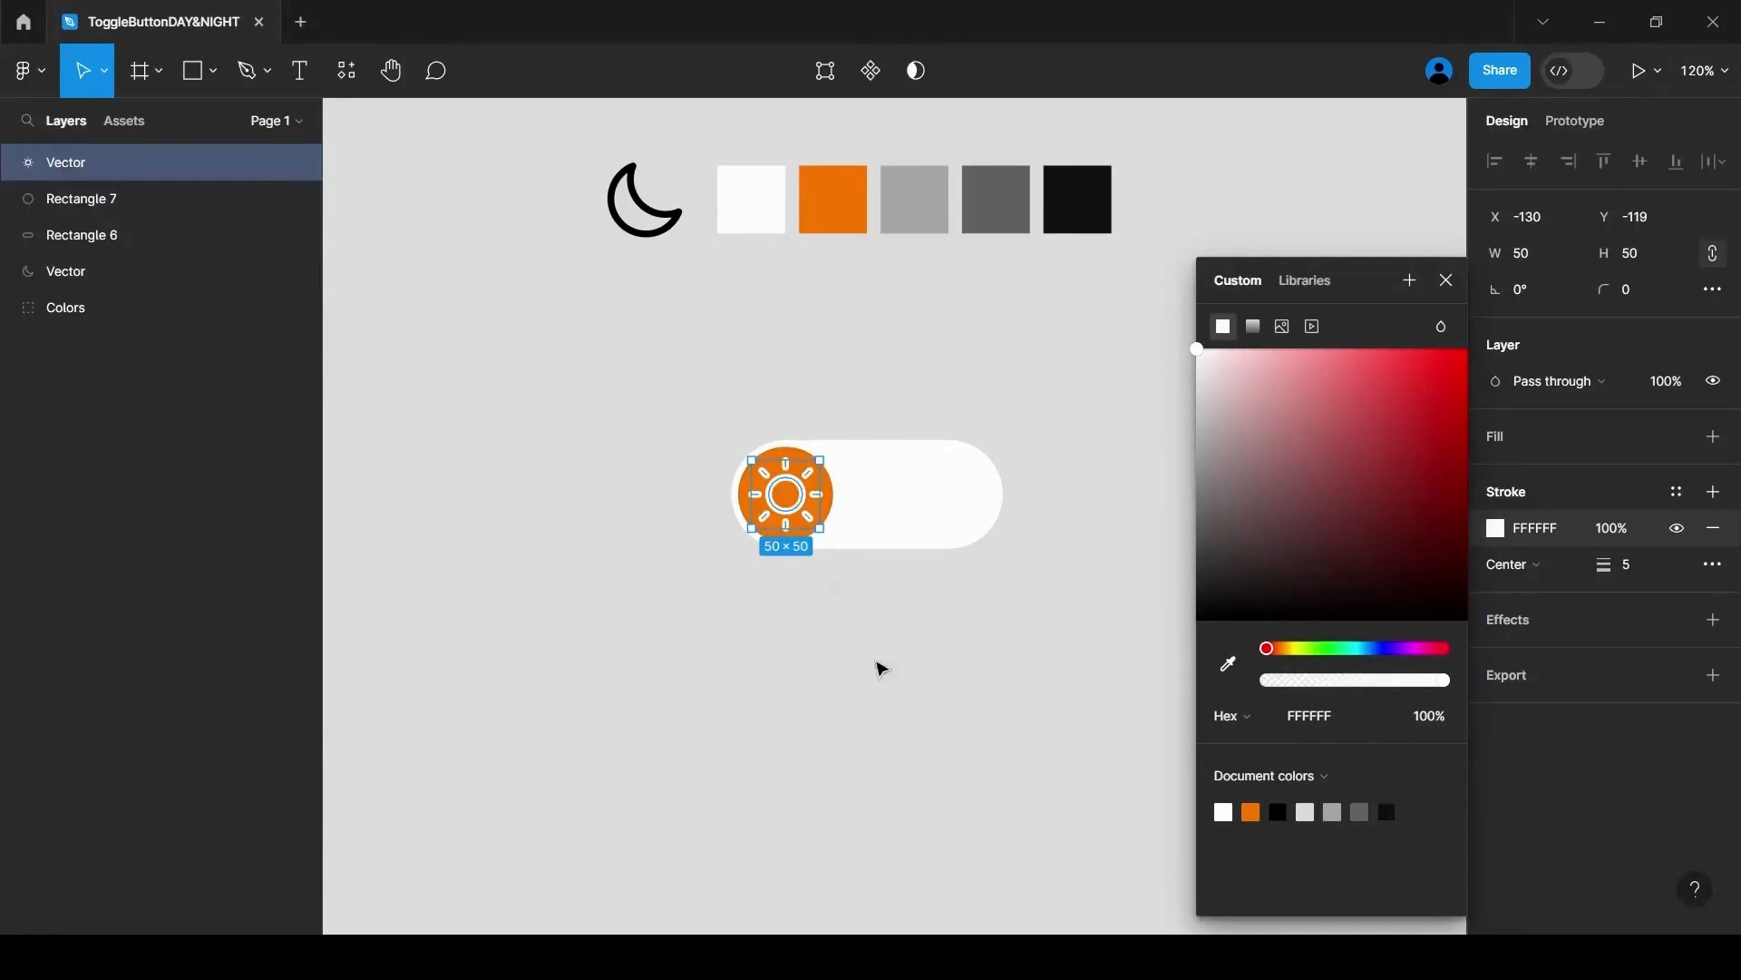
click(880, 669)
Set the sun icon's stroke weight to 3.
scroll(805, 563, up, 5)
click(769, 441)
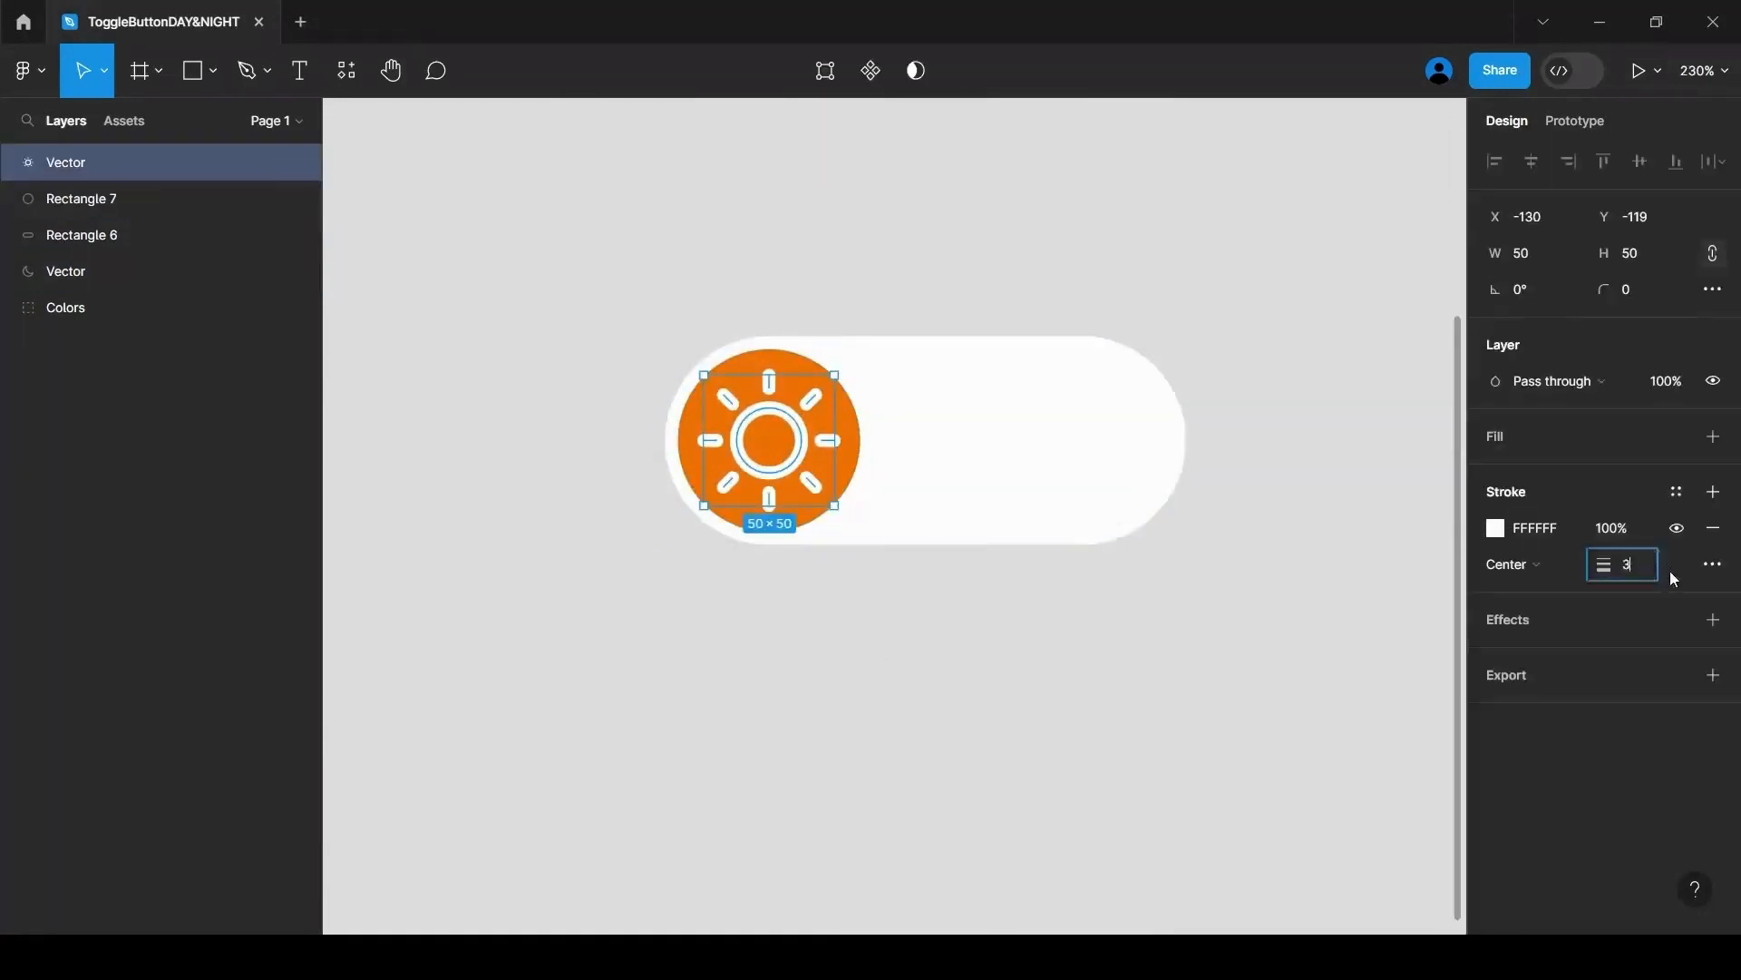
text(3)
key(Return)
click(871, 603)
click(782, 422)
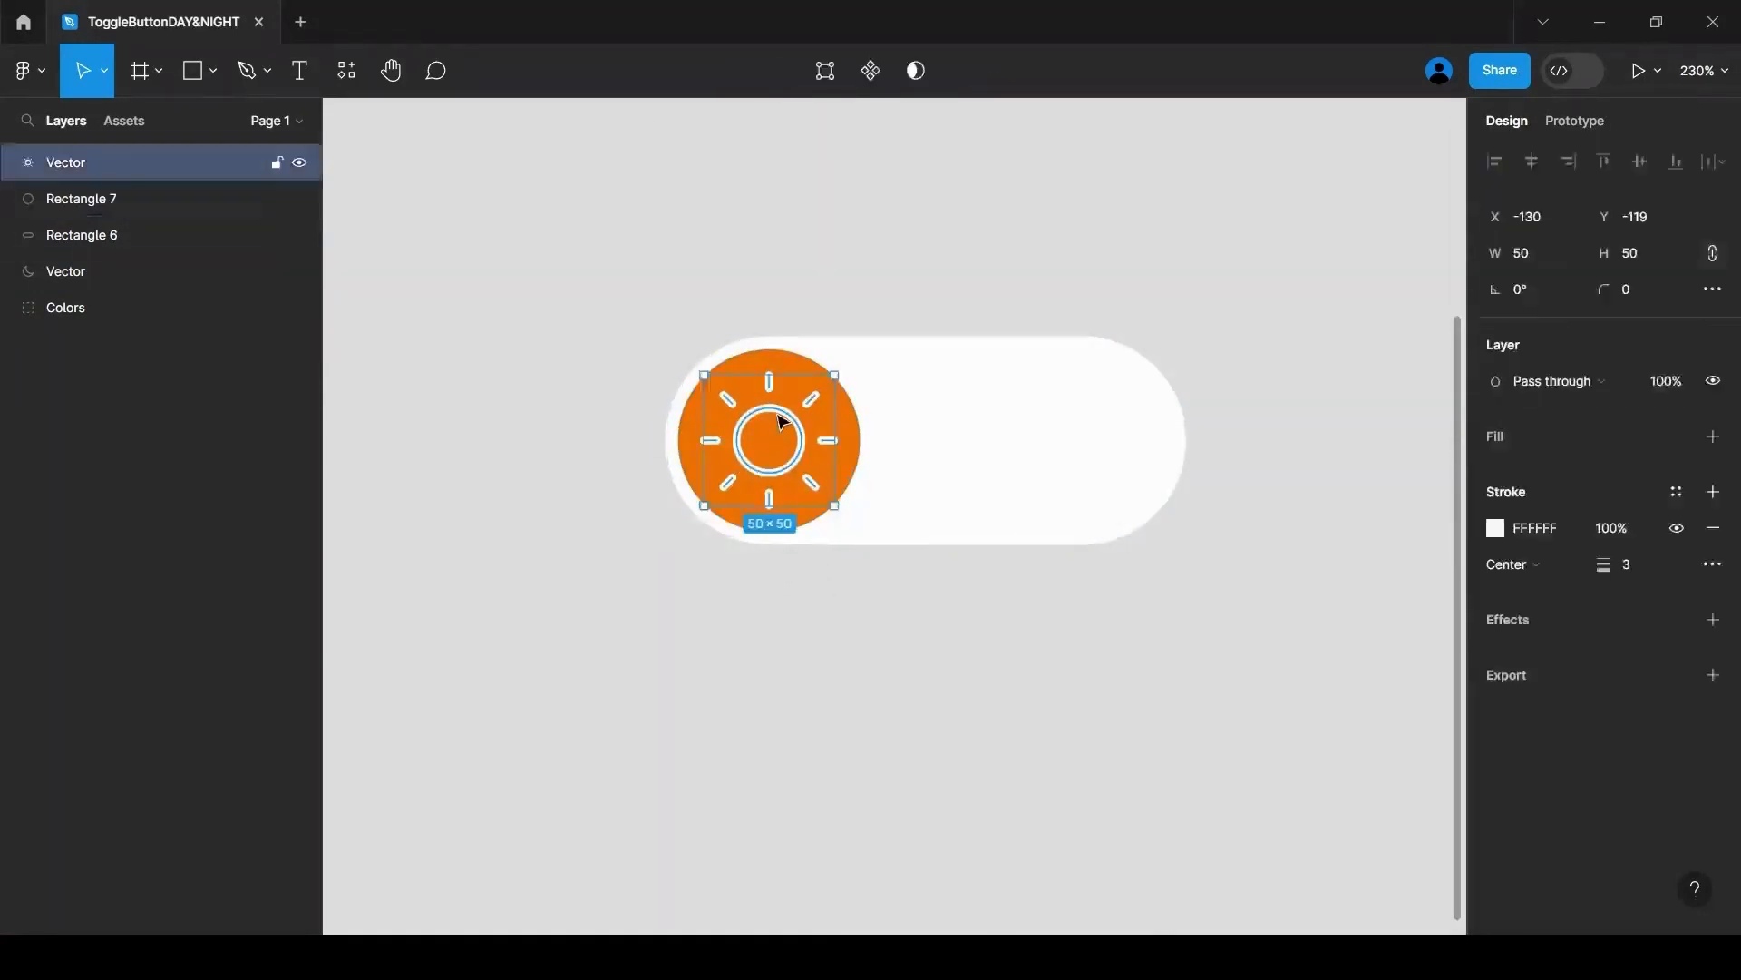
drag(777, 413, 779, 416)
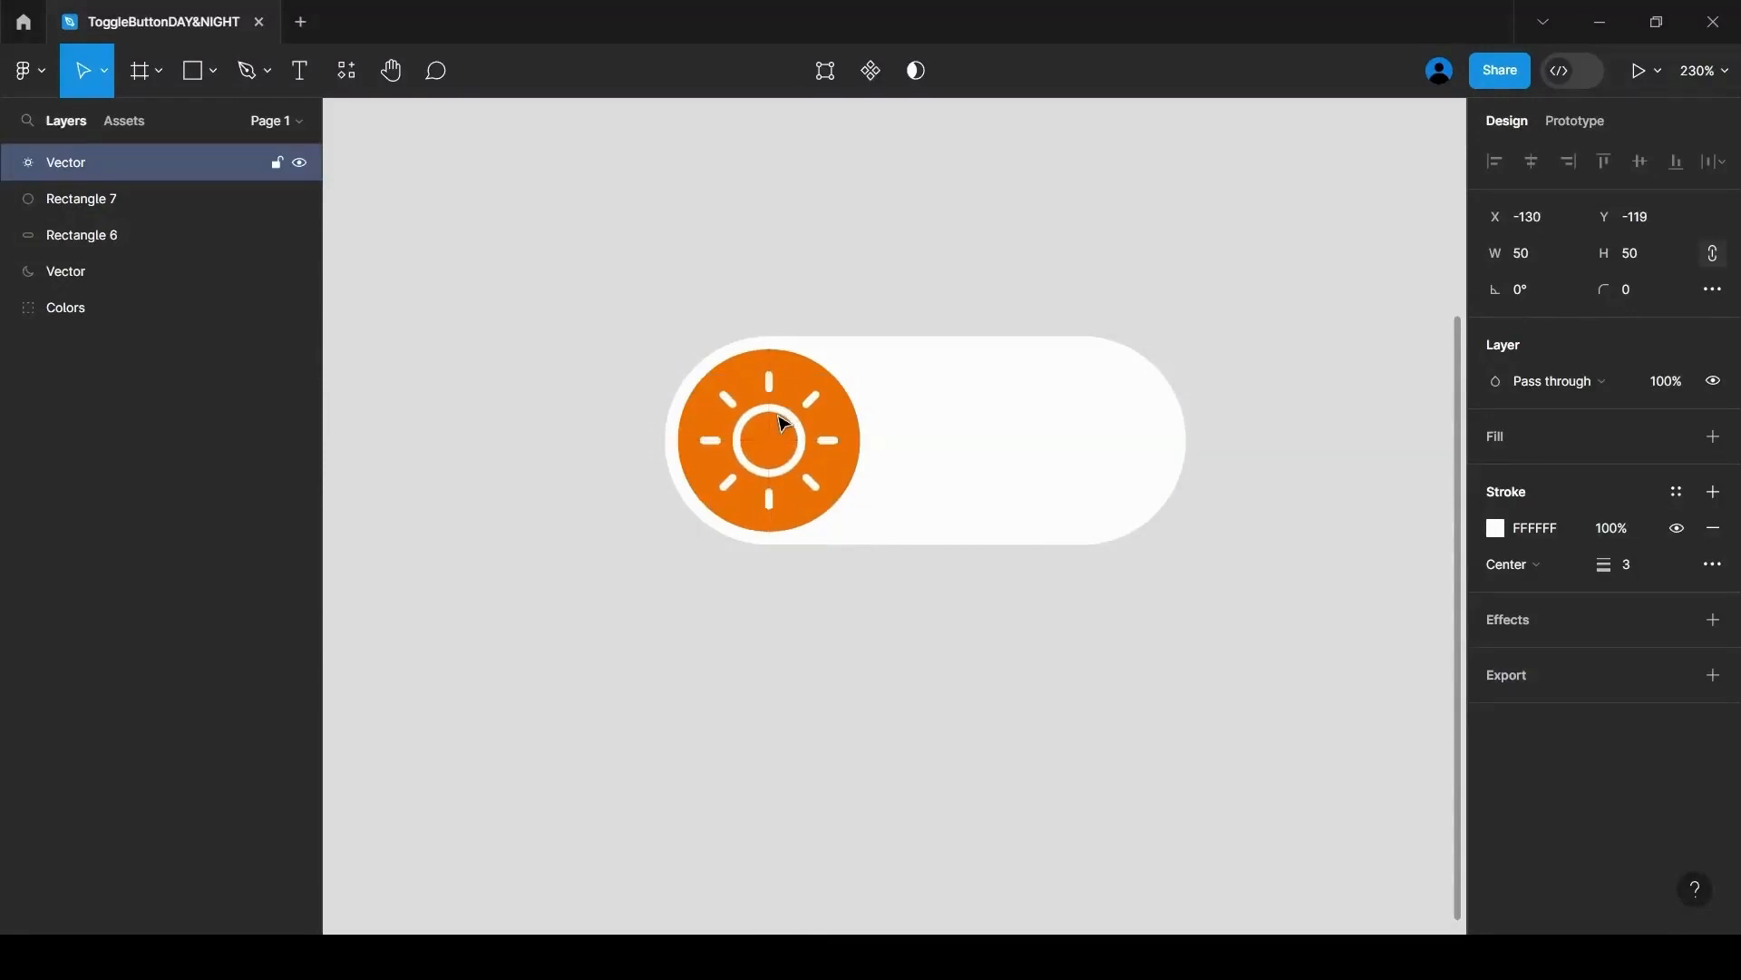
click(762, 610)
Place the moon icon in the right end of the pill, vertically centered and stacked above all the button's layers.
scroll(762, 611, down, 5)
scroll(762, 615, down, 4)
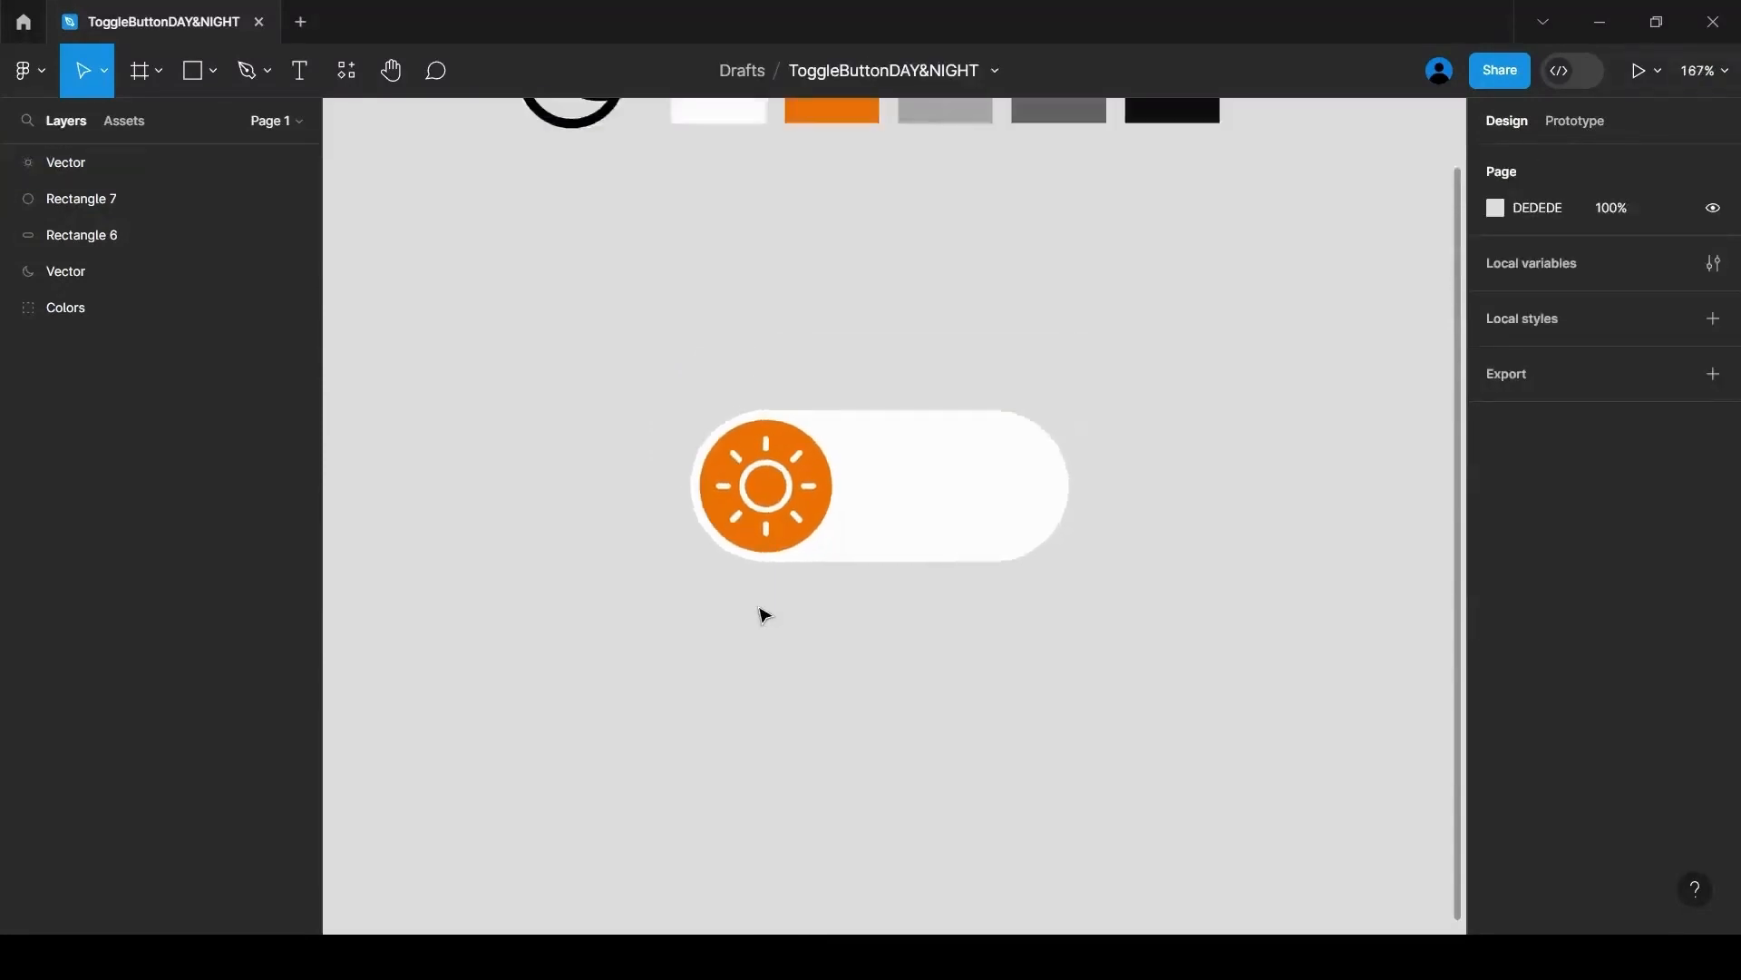
drag(588, 131, 973, 472)
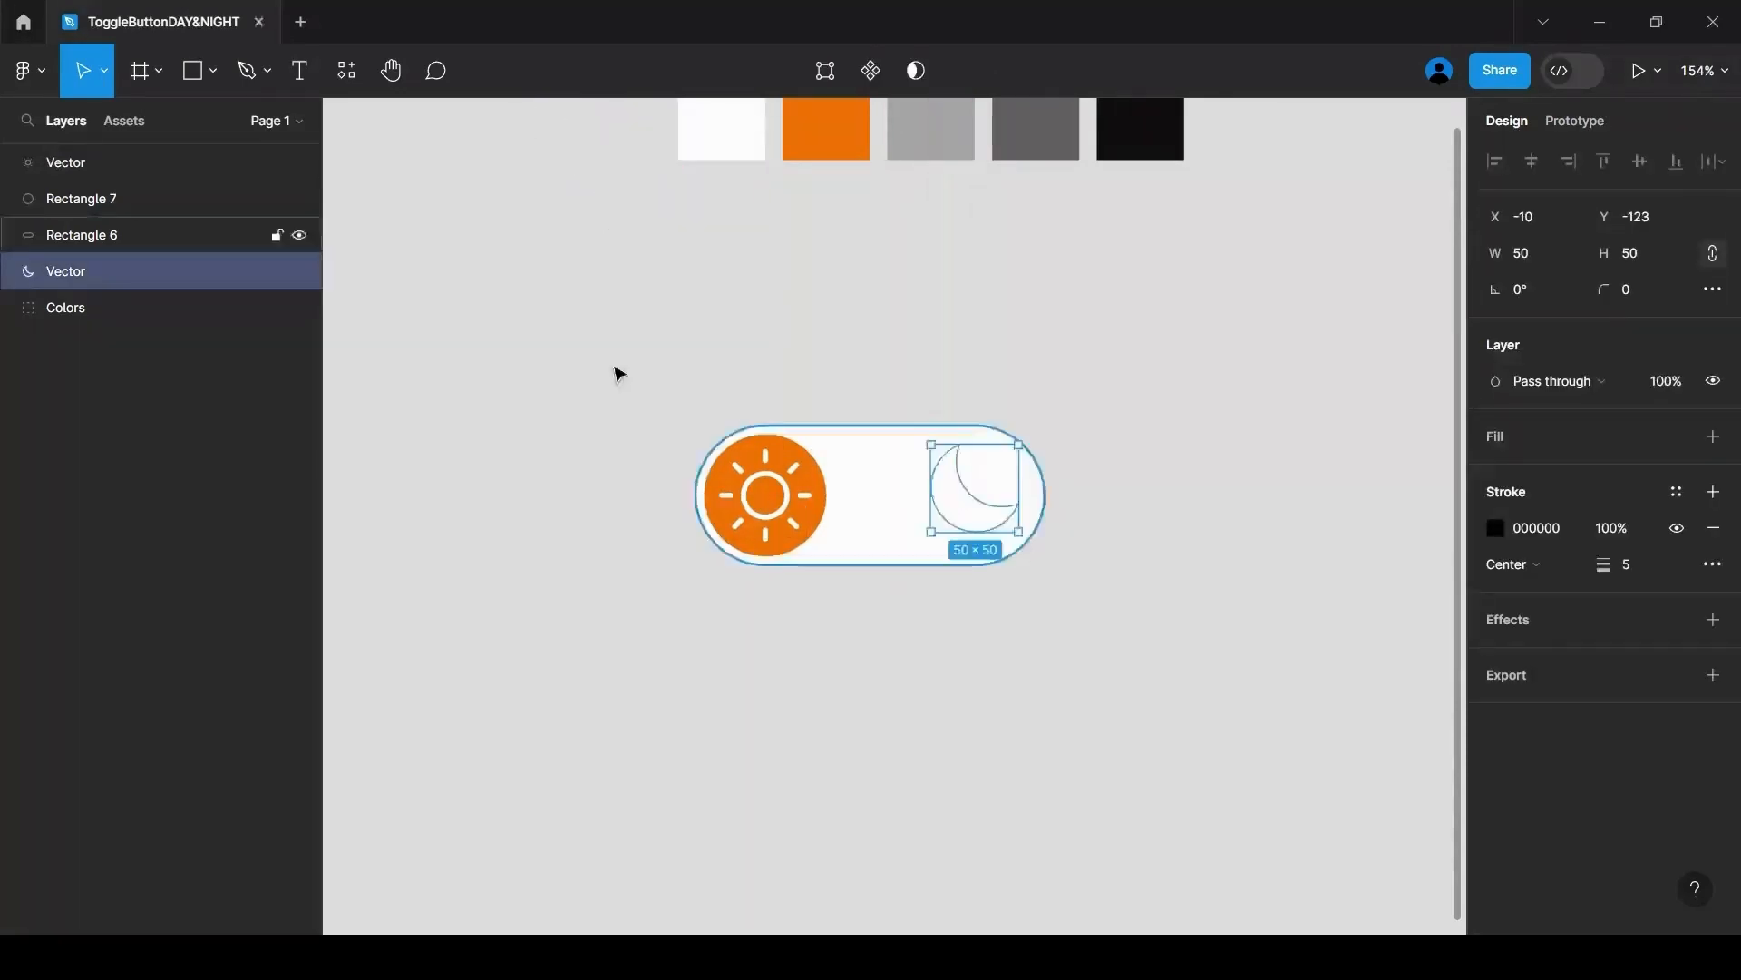
drag(61, 271, 72, 151)
drag(987, 512, 990, 522)
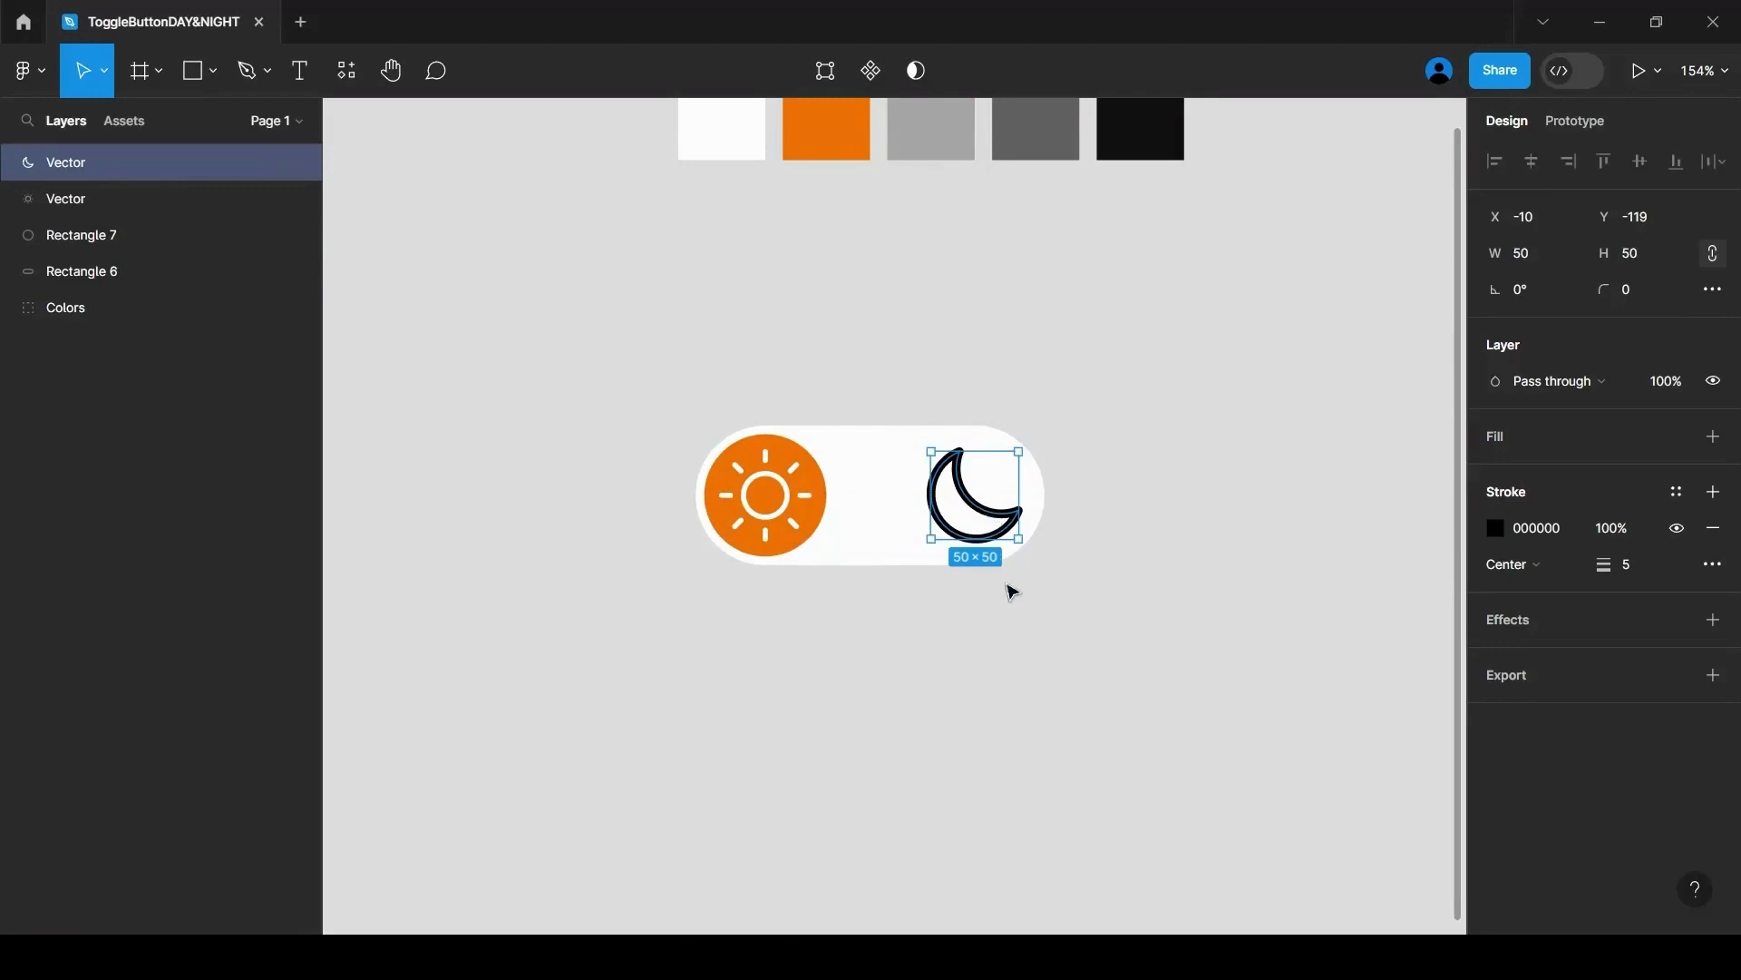
Set the moon icon's stroke weight to 3 and its stroke color to the light gray A7A7A7 sampled from the color swatches.
key(Return)
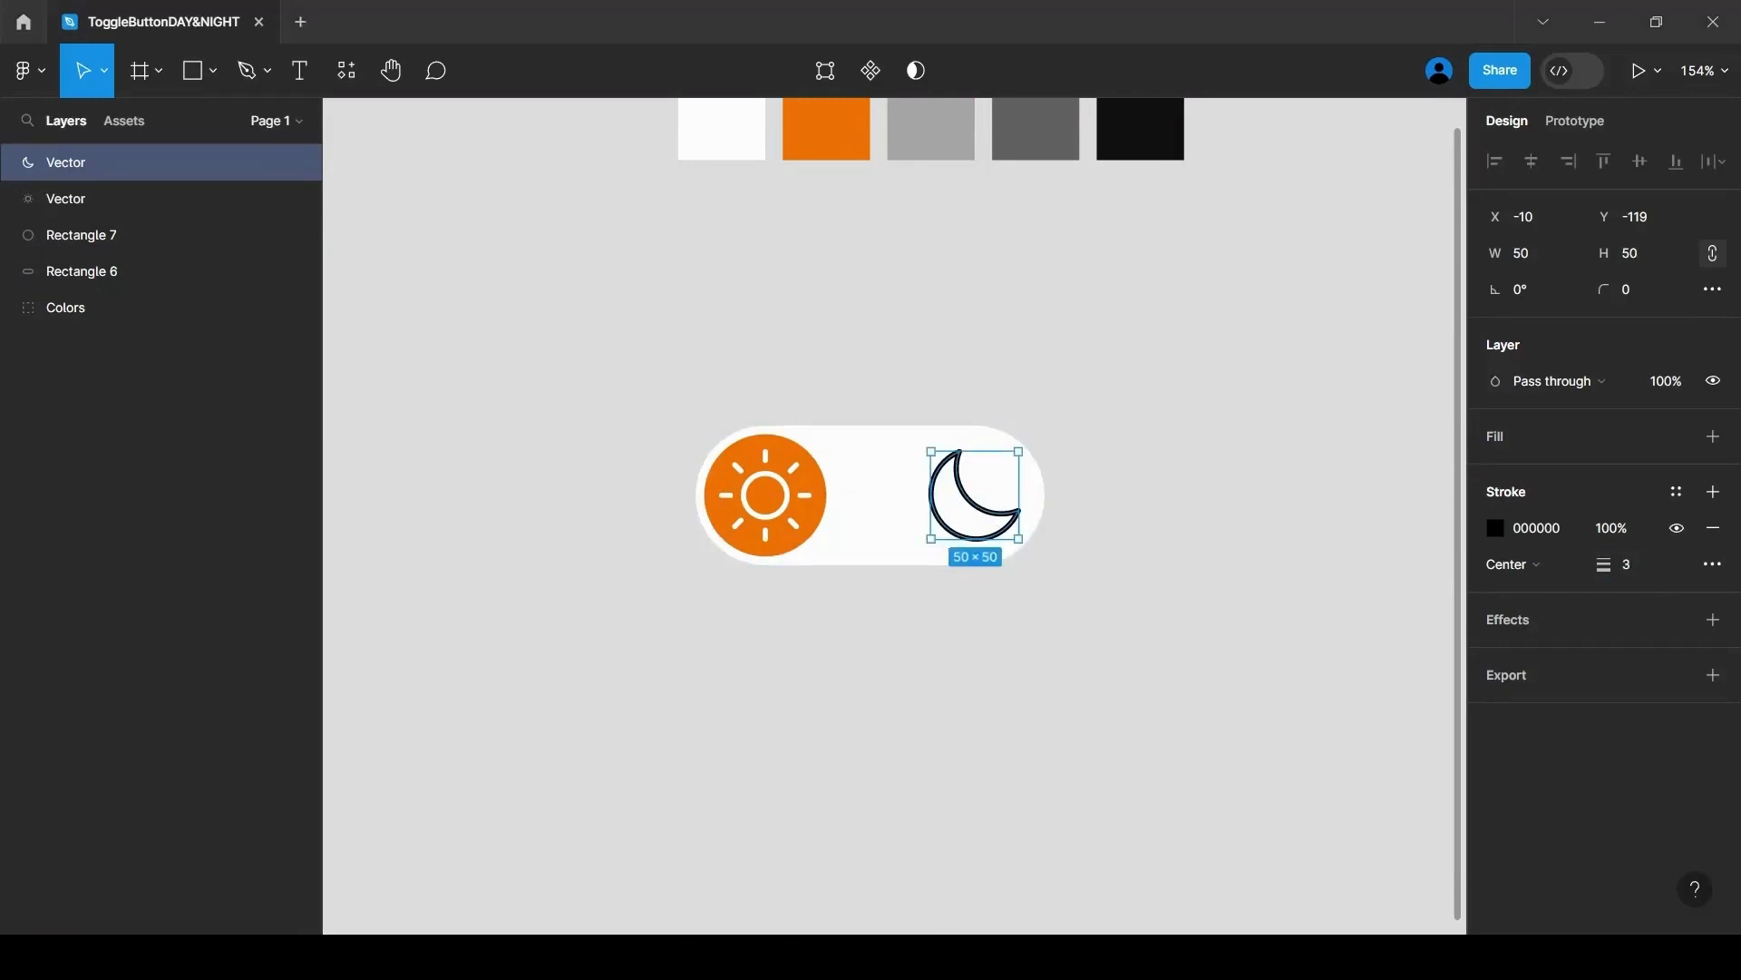
click(1497, 528)
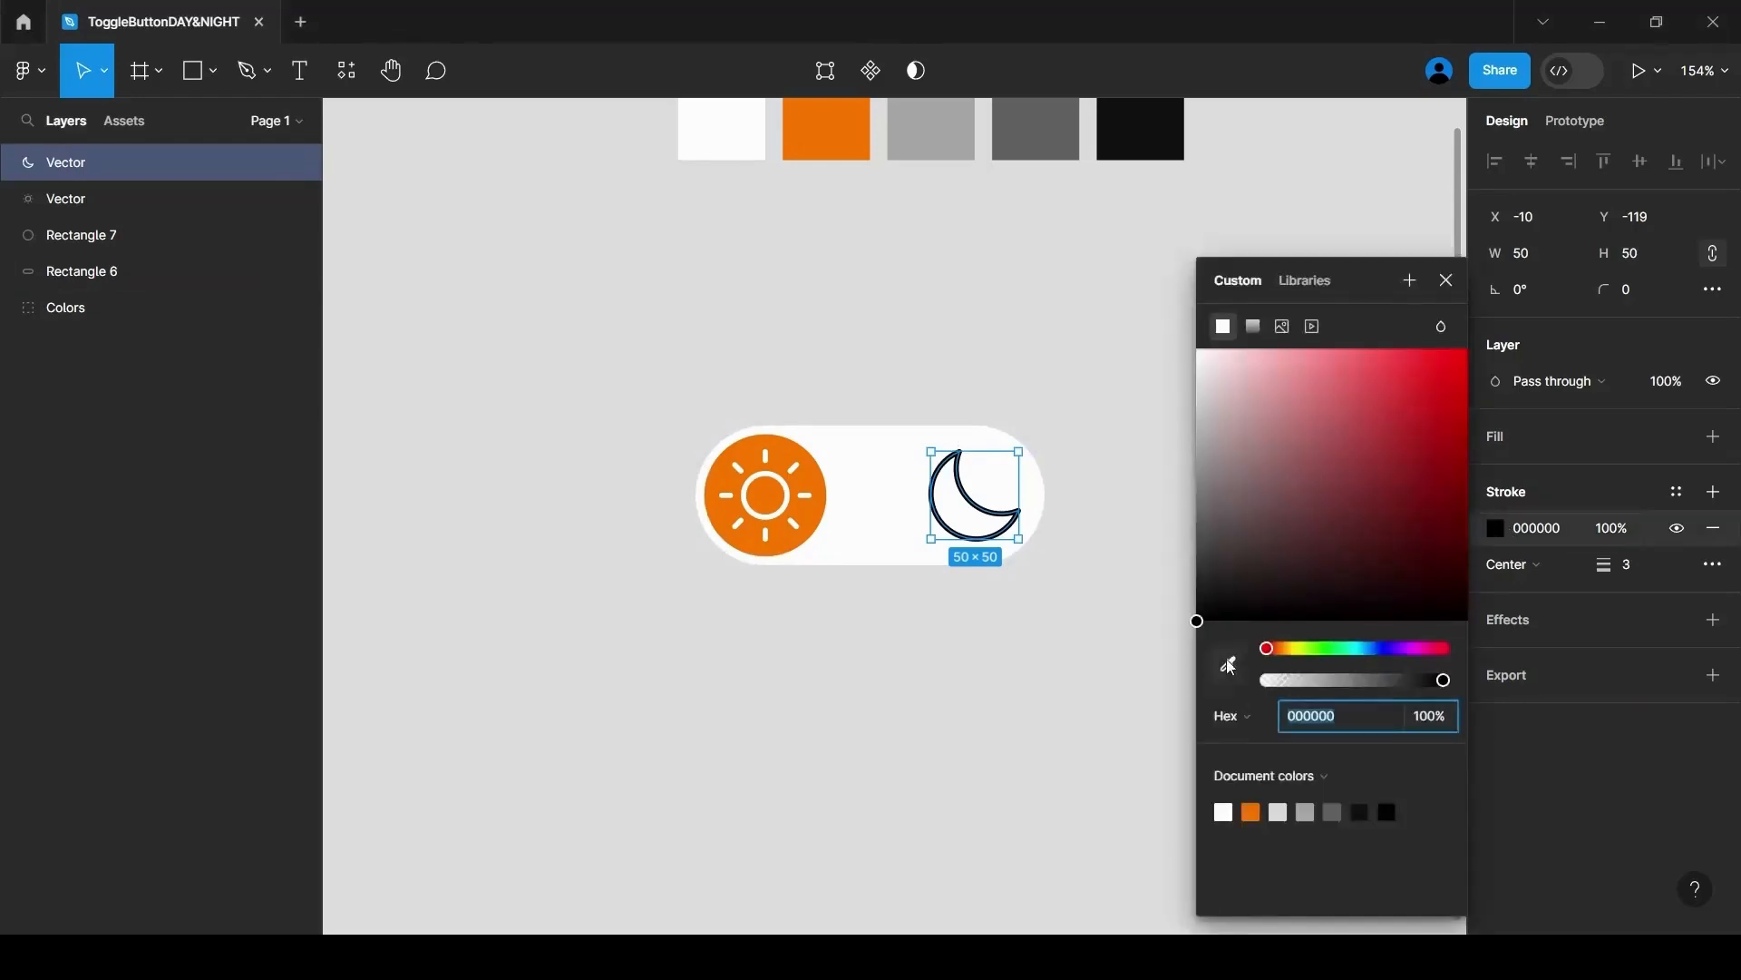
click(1226, 665)
click(930, 127)
click(1331, 385)
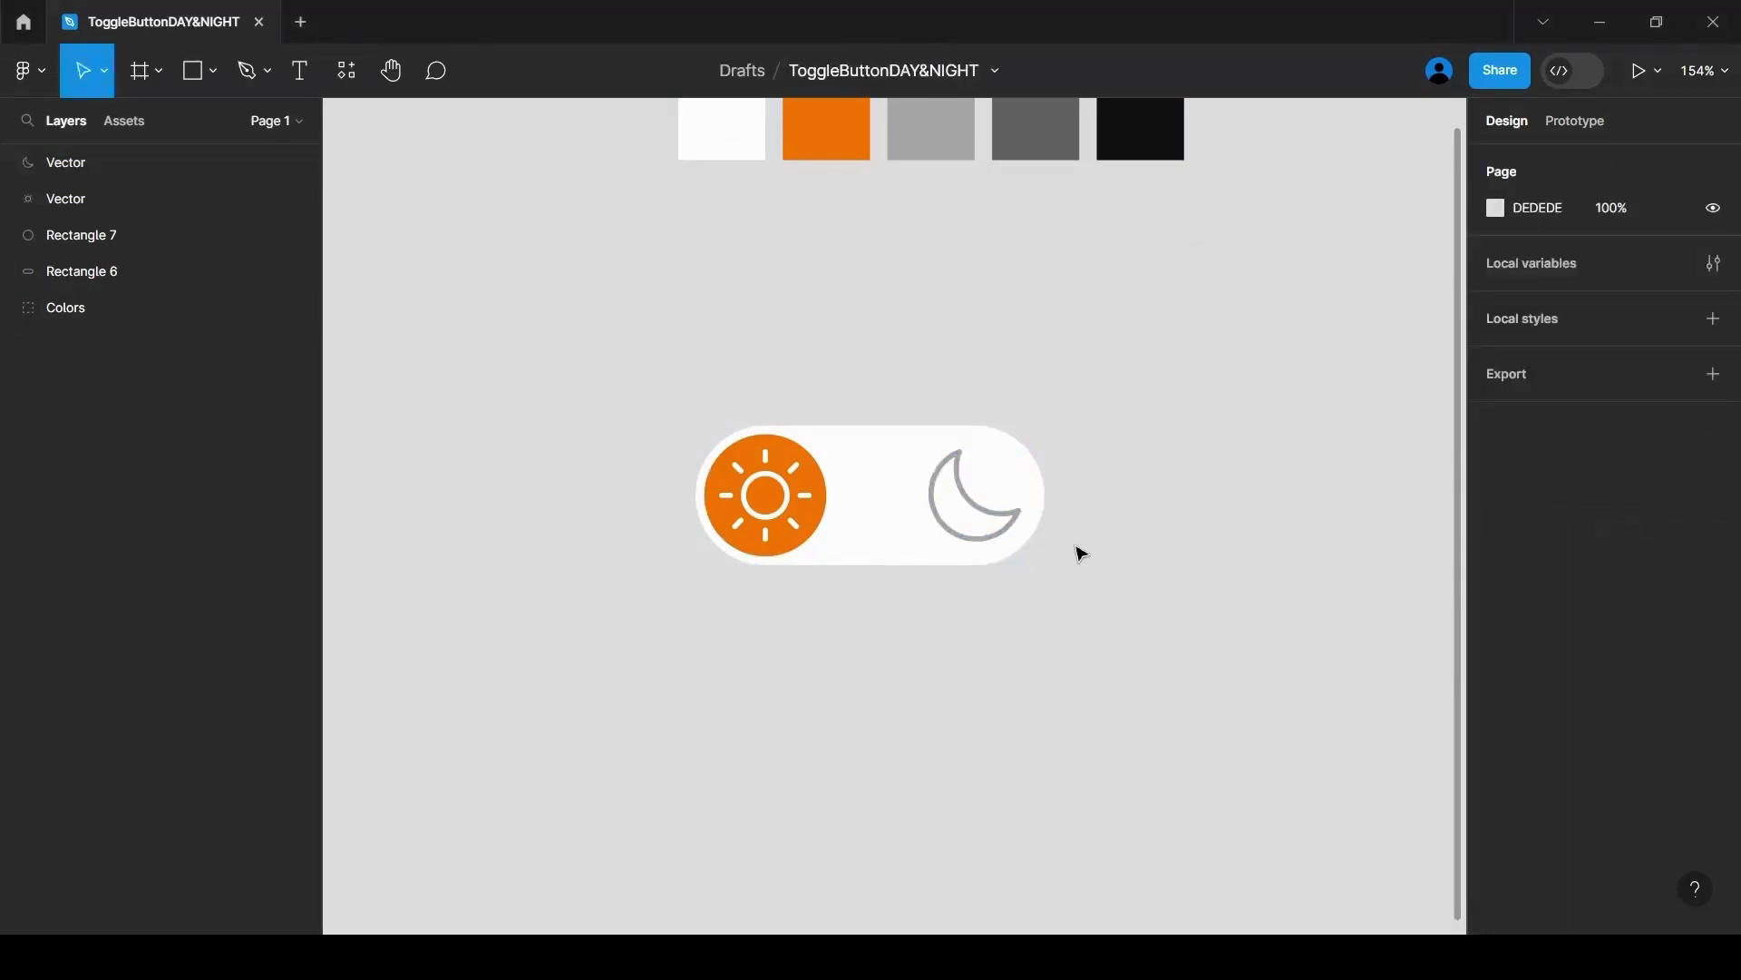
Resize the sun icon to 40 × 40 and re-center it on the orange circle.
click(764, 495)
text(40)
key(Return)
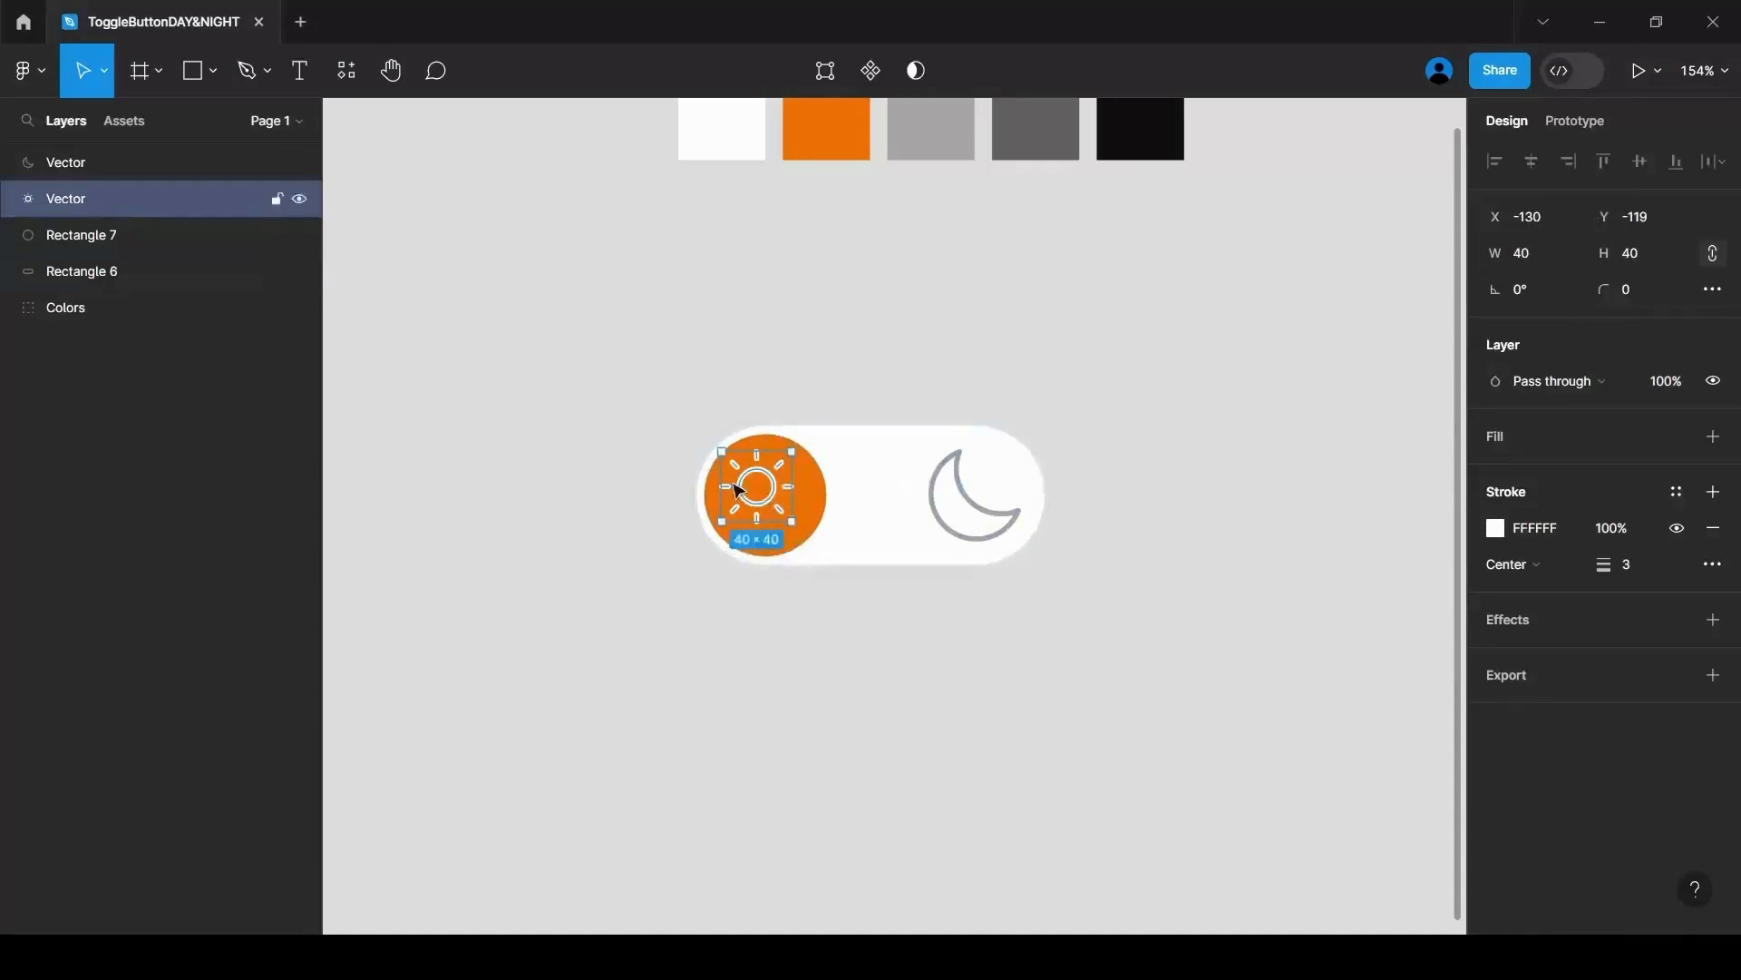
drag(736, 491, 744, 498)
Resize the moon icon to 40 × 40 and re-center it in the right end of the pill.
click(981, 504)
click(1554, 258)
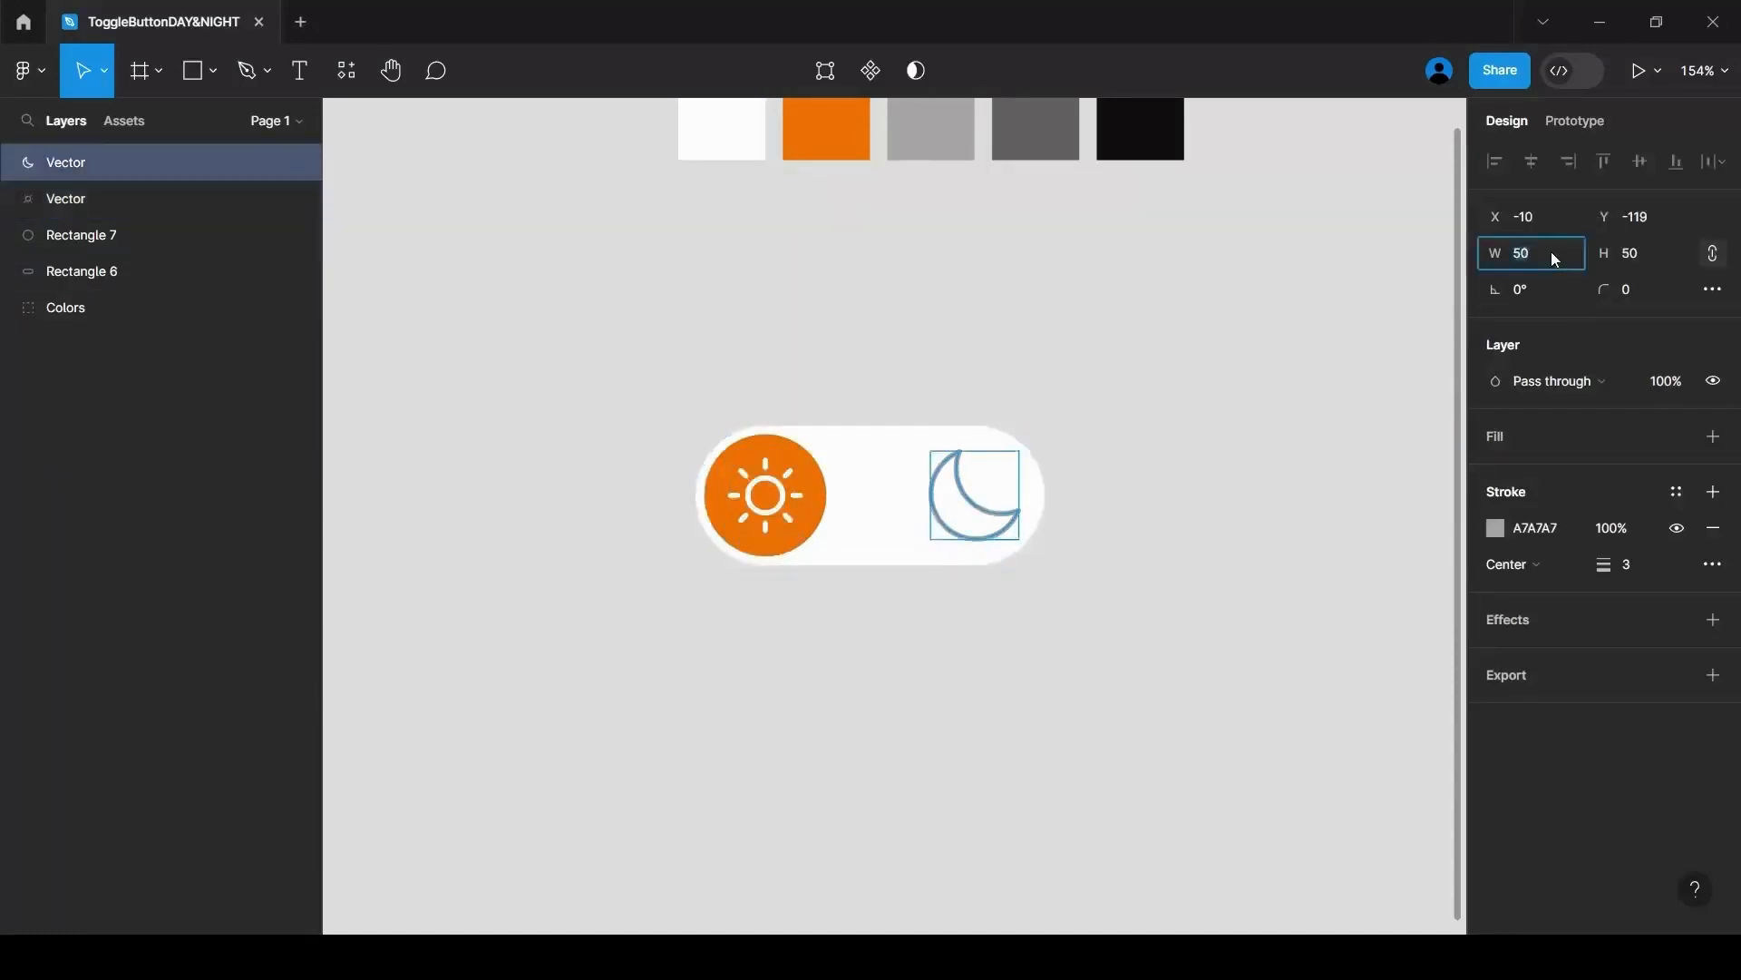
text(40)
key(Return)
drag(963, 499, 971, 502)
click(1216, 602)
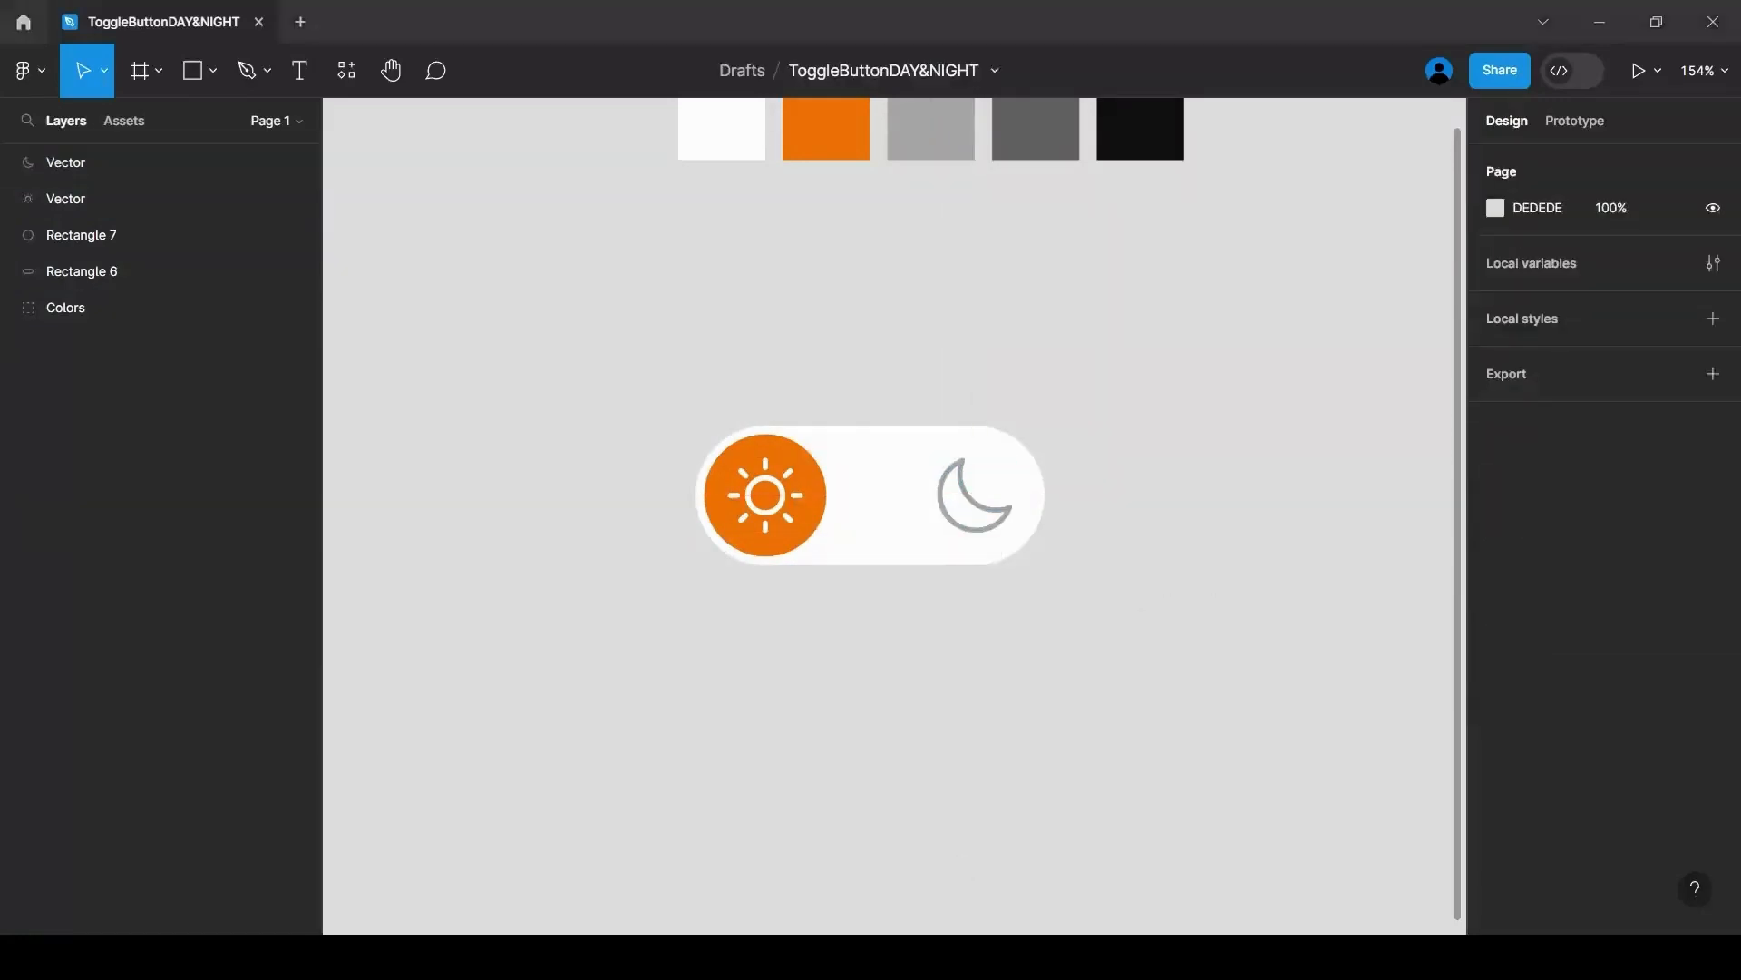
Wrap the sun icon, orange circle, white pill and moon icon together in a frame.
click(766, 505)
shift+click(811, 490)
shift+click(862, 474)
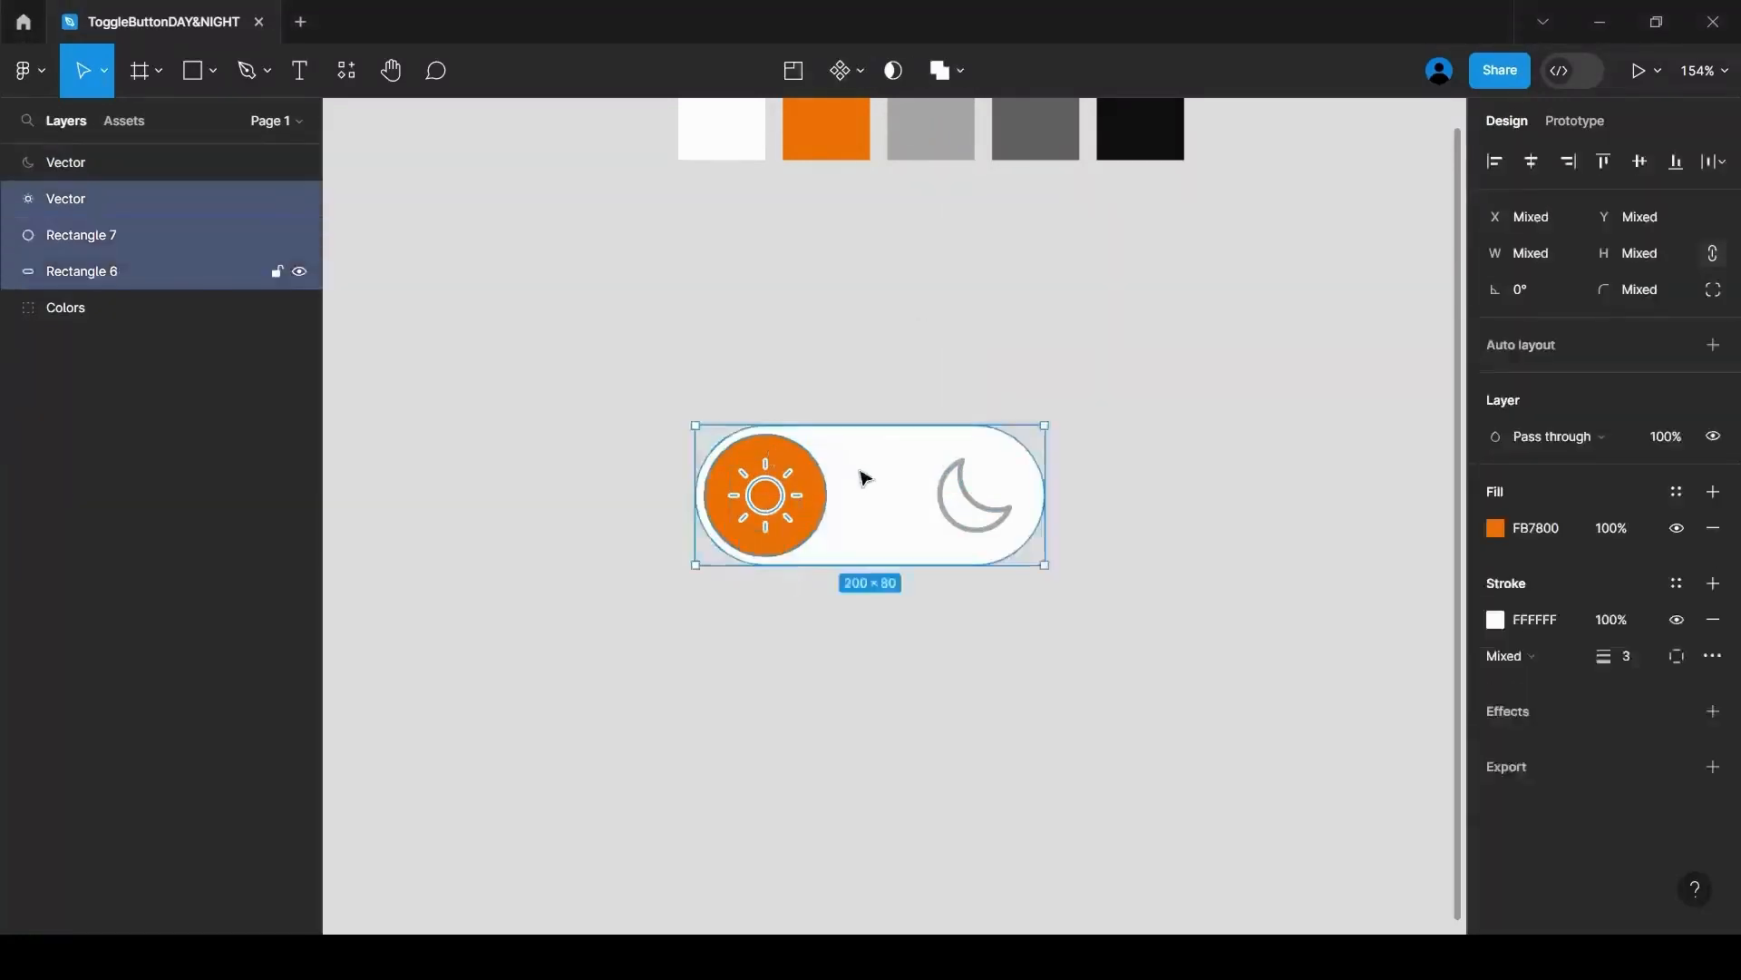
shift+click(966, 495)
right_click(177, 232)
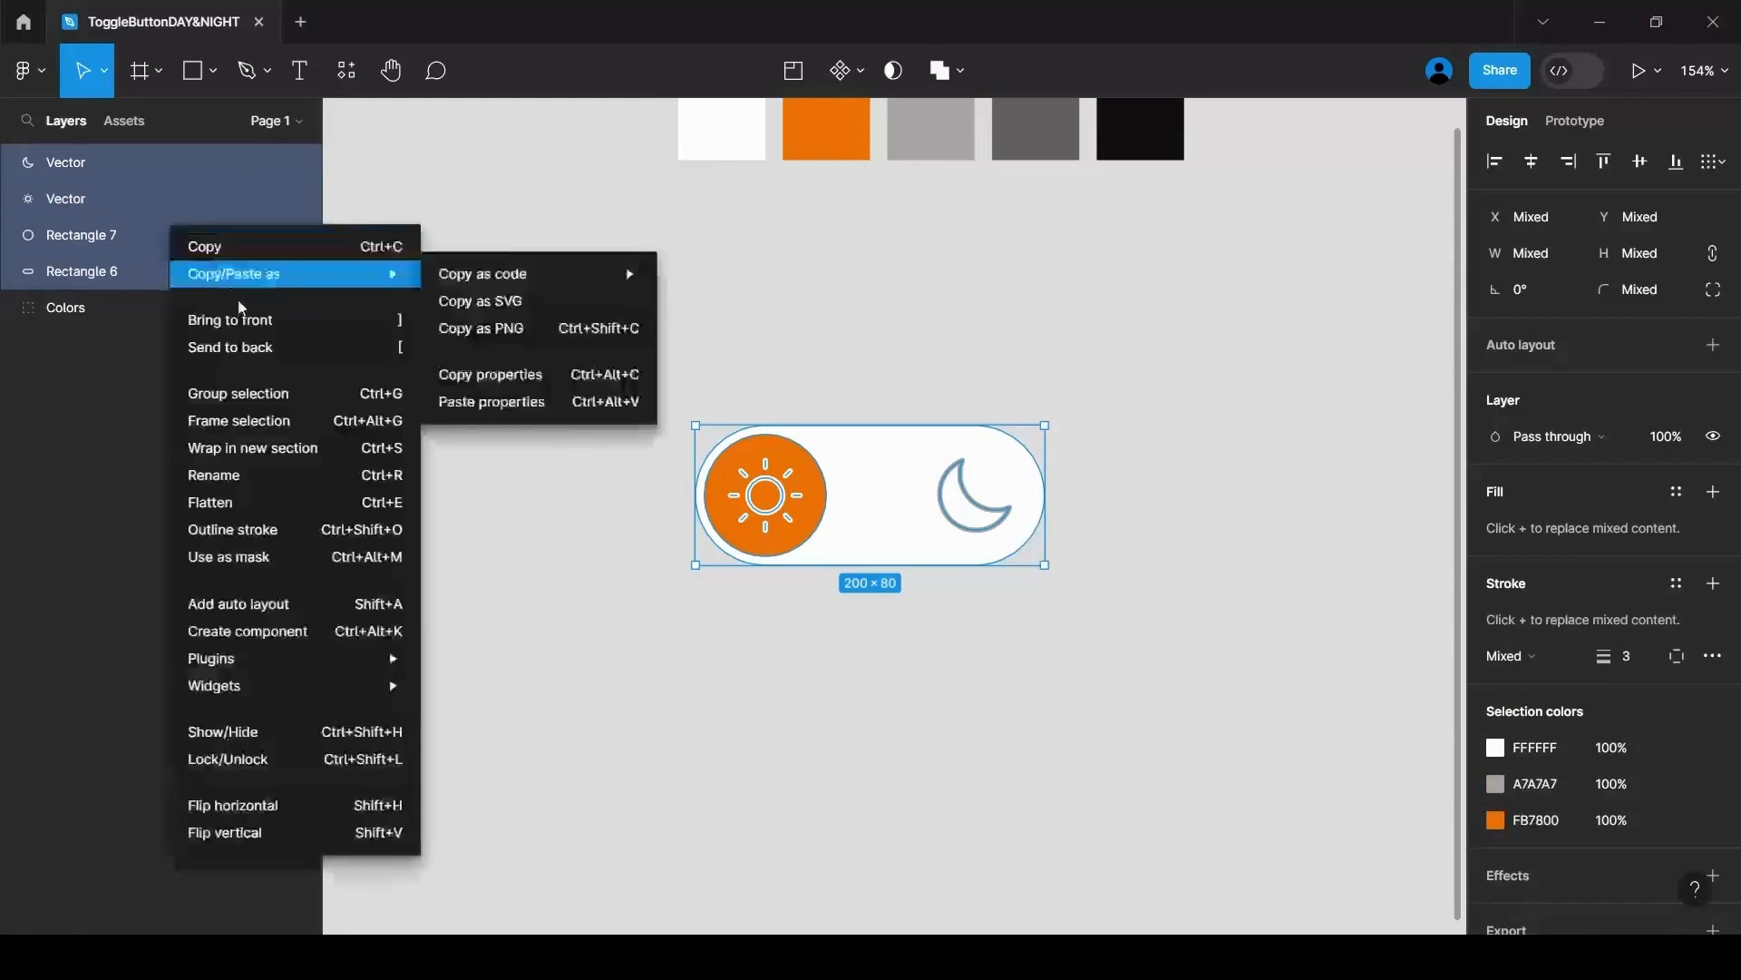
click(249, 420)
Rename the toggle's frame to Button_1.
double_click(75, 164)
text(Butt)
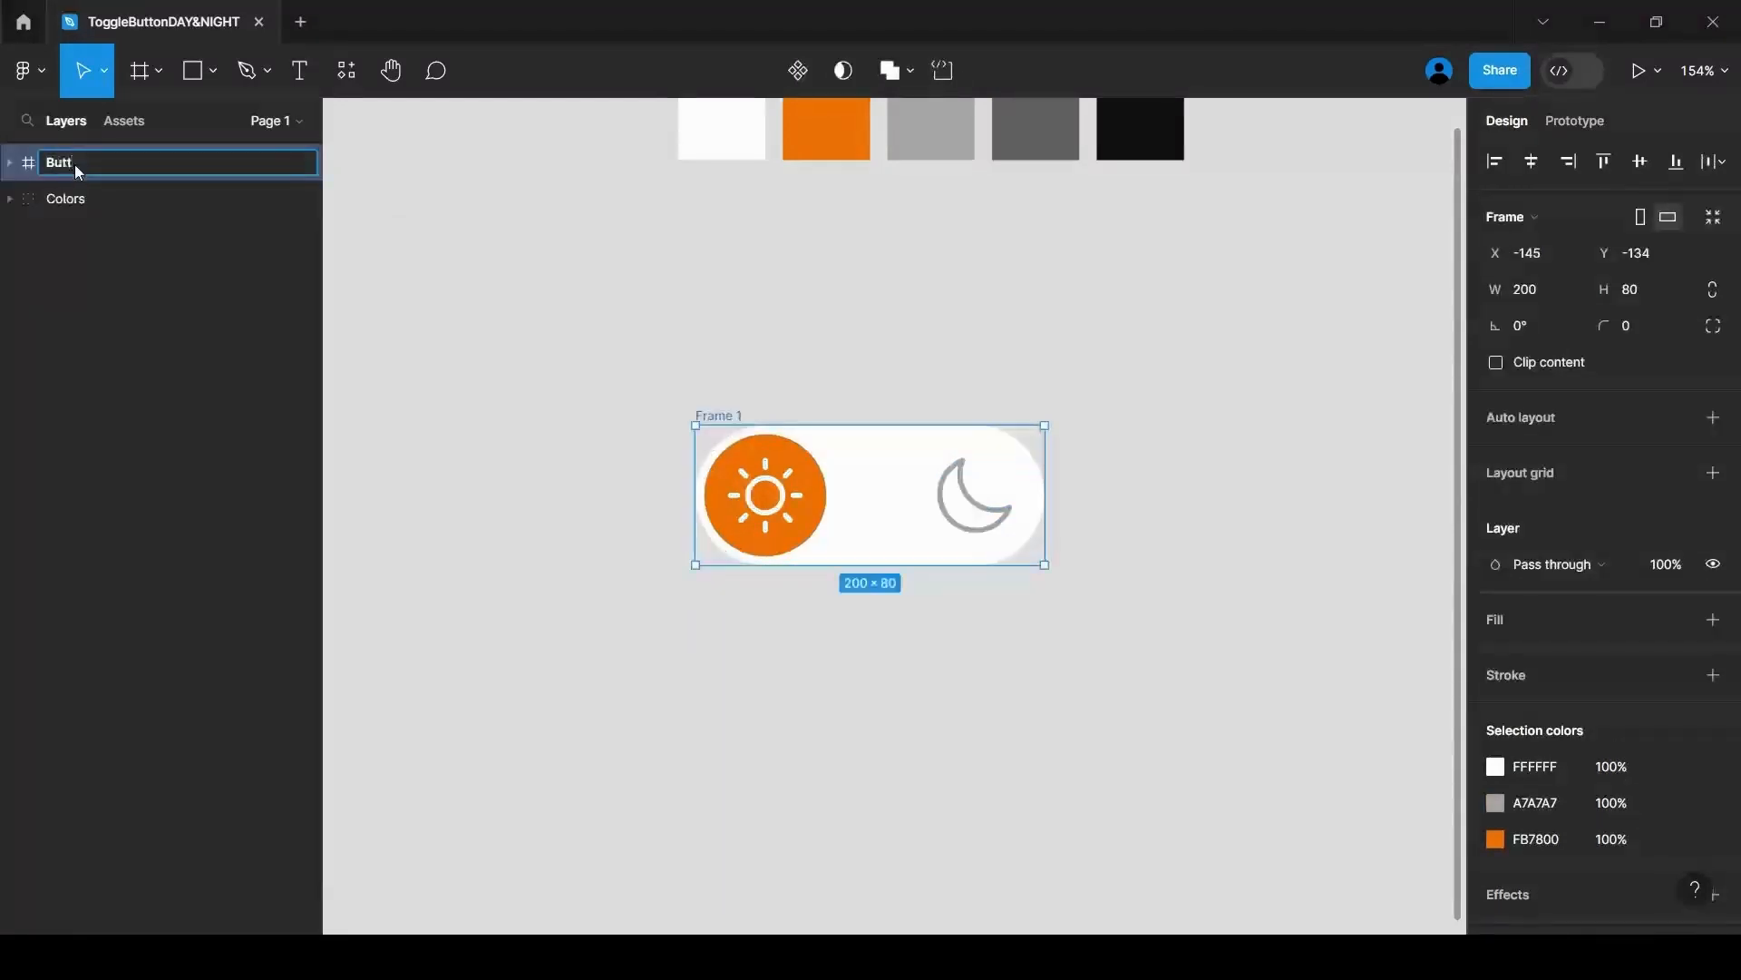
text(on_1)
key(Return)
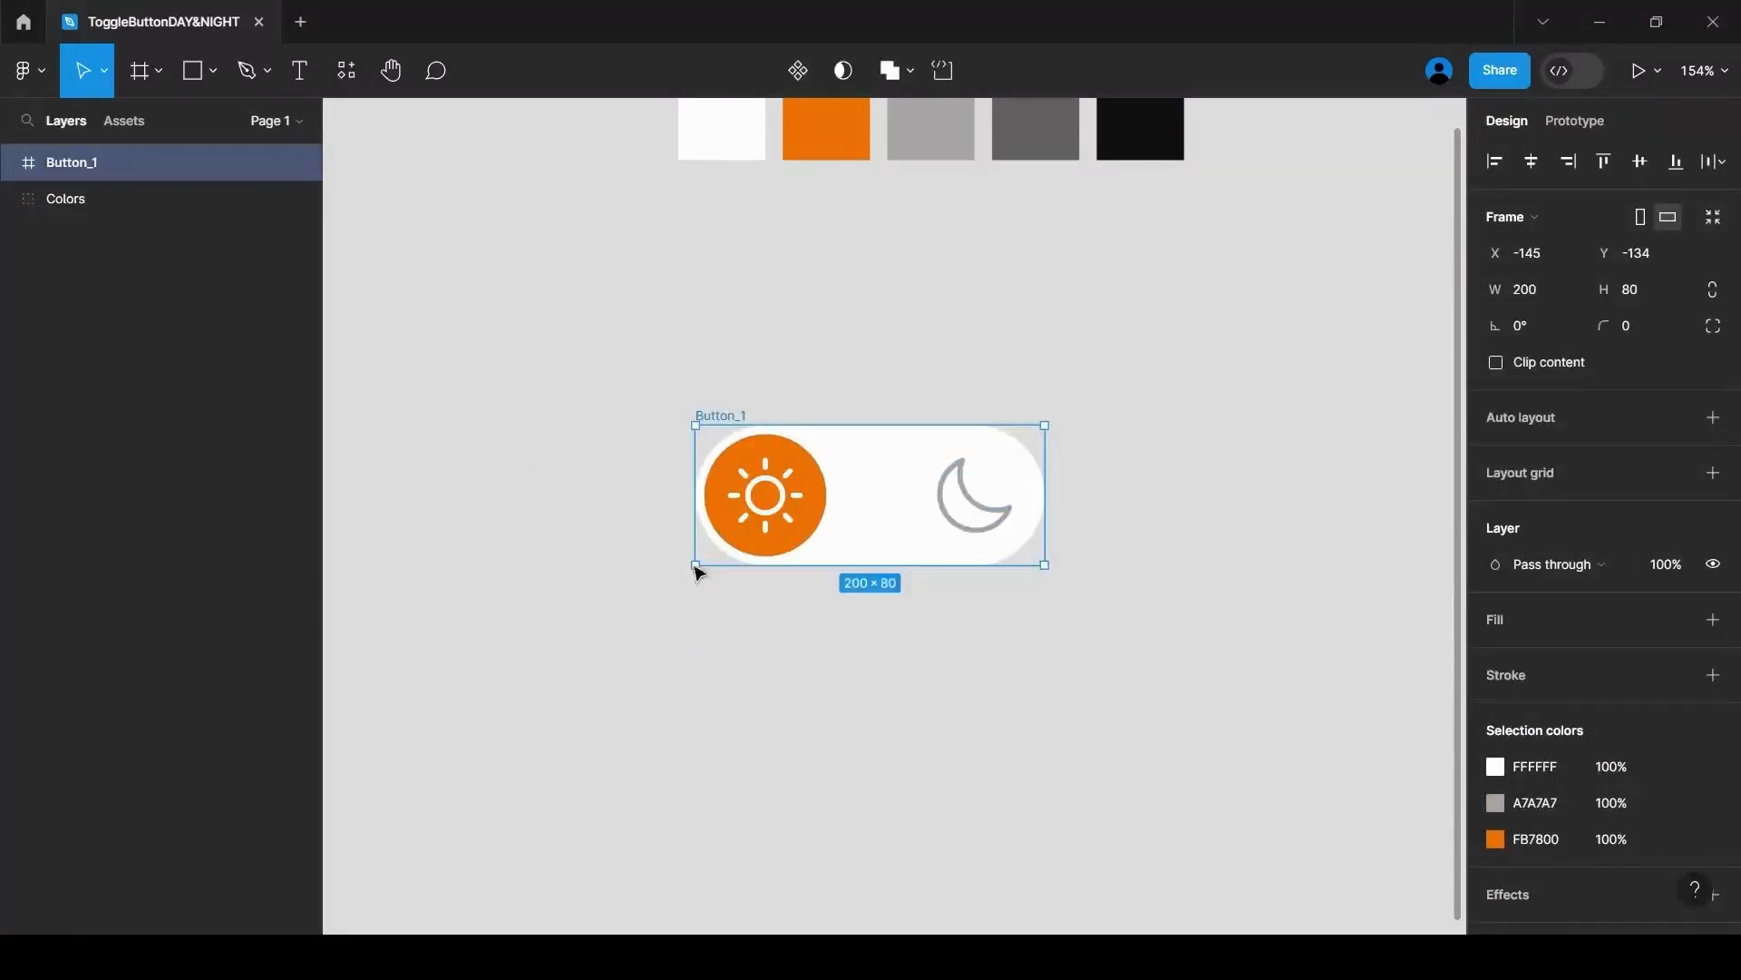
Turn the Button_1 frame into a component and add three variants to it, then list its layers.
scroll(808, 618, down, 3)
click(796, 76)
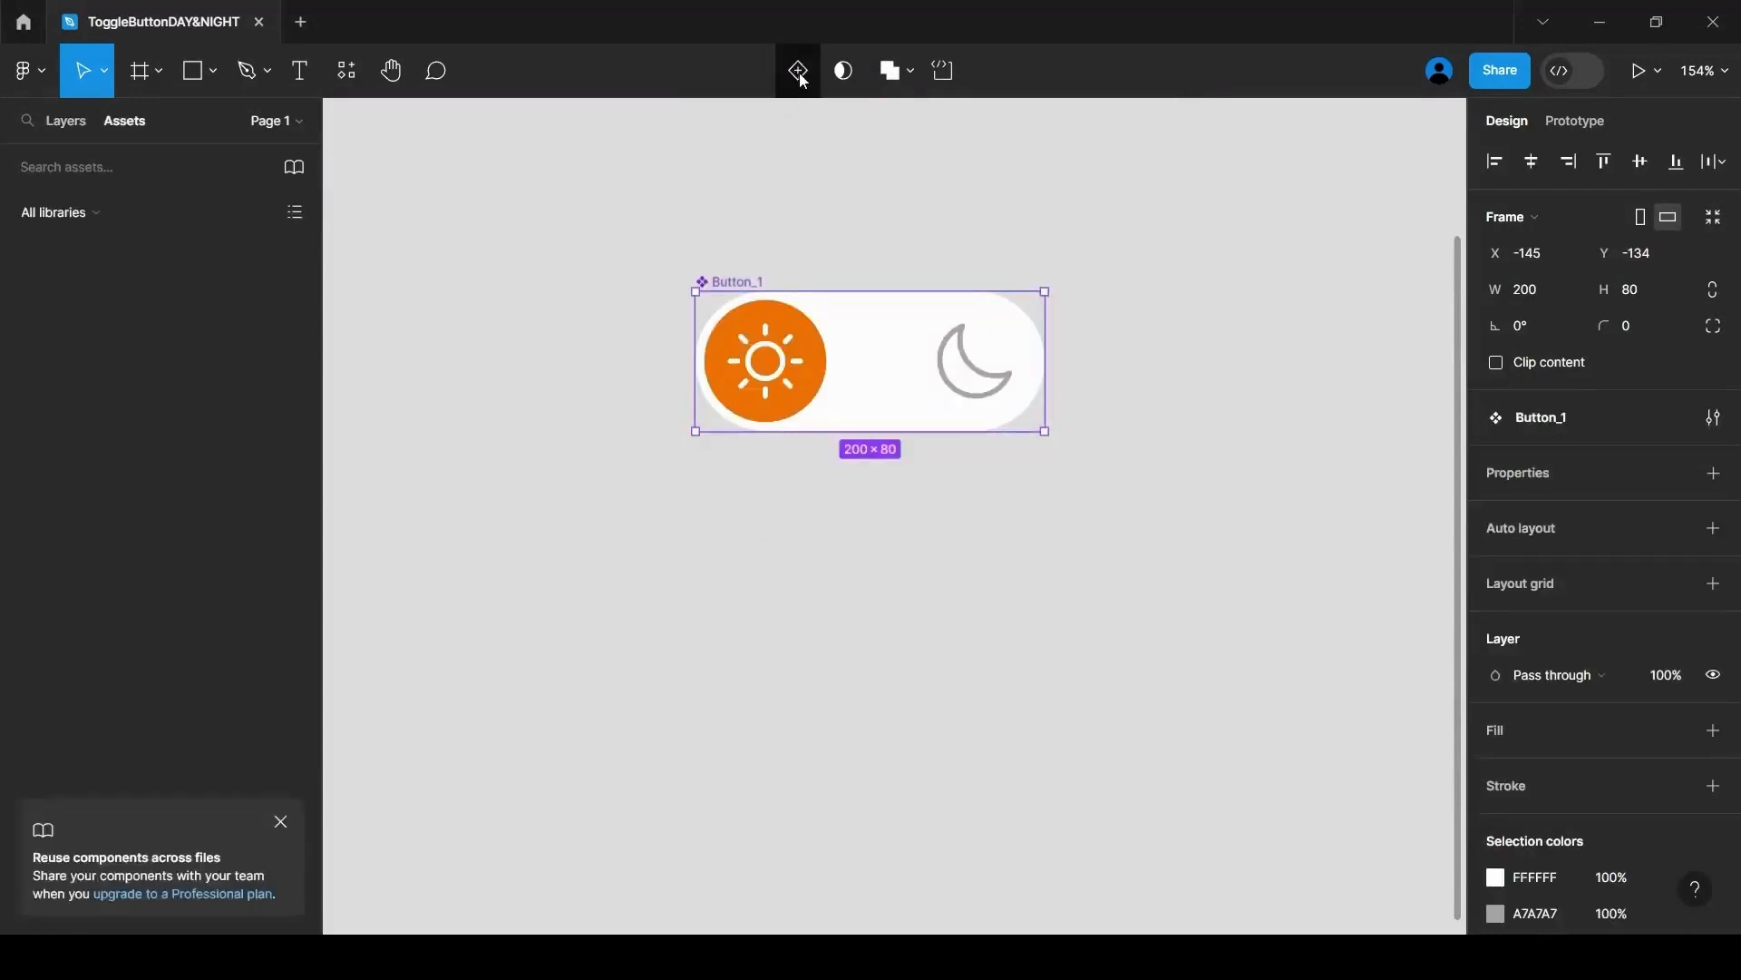
click(798, 72)
click(873, 646)
click(870, 821)
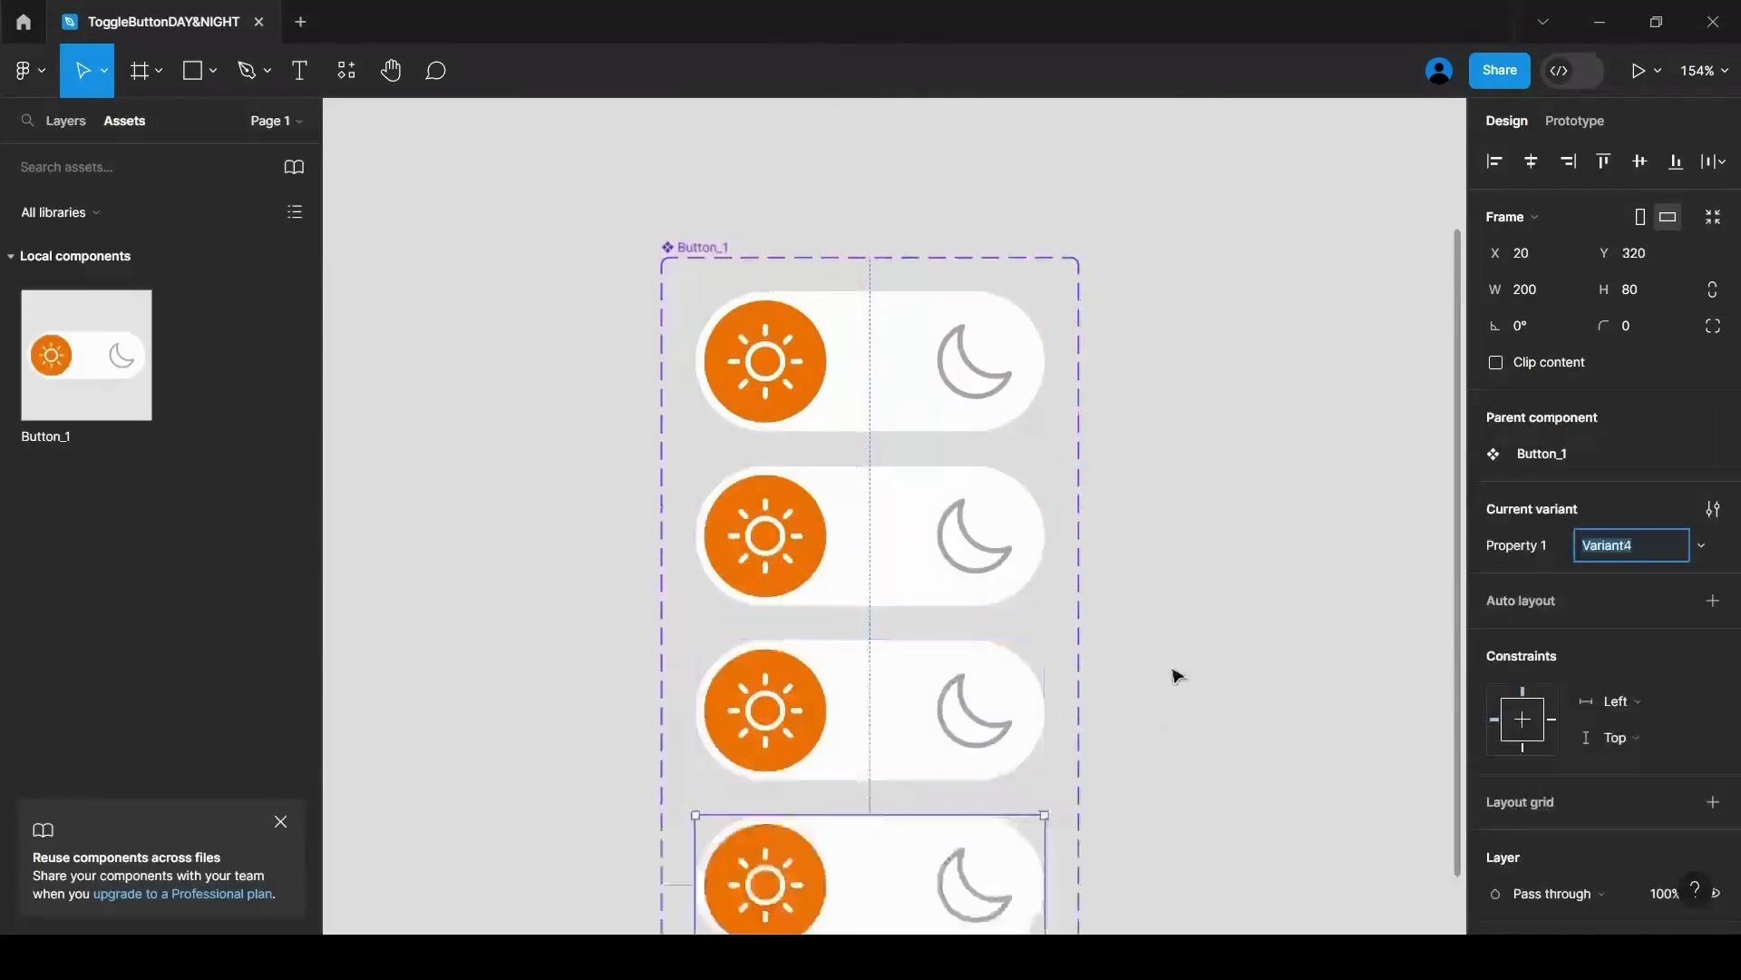
scroll(1156, 617, down, 2)
scroll(960, 587, down, 1)
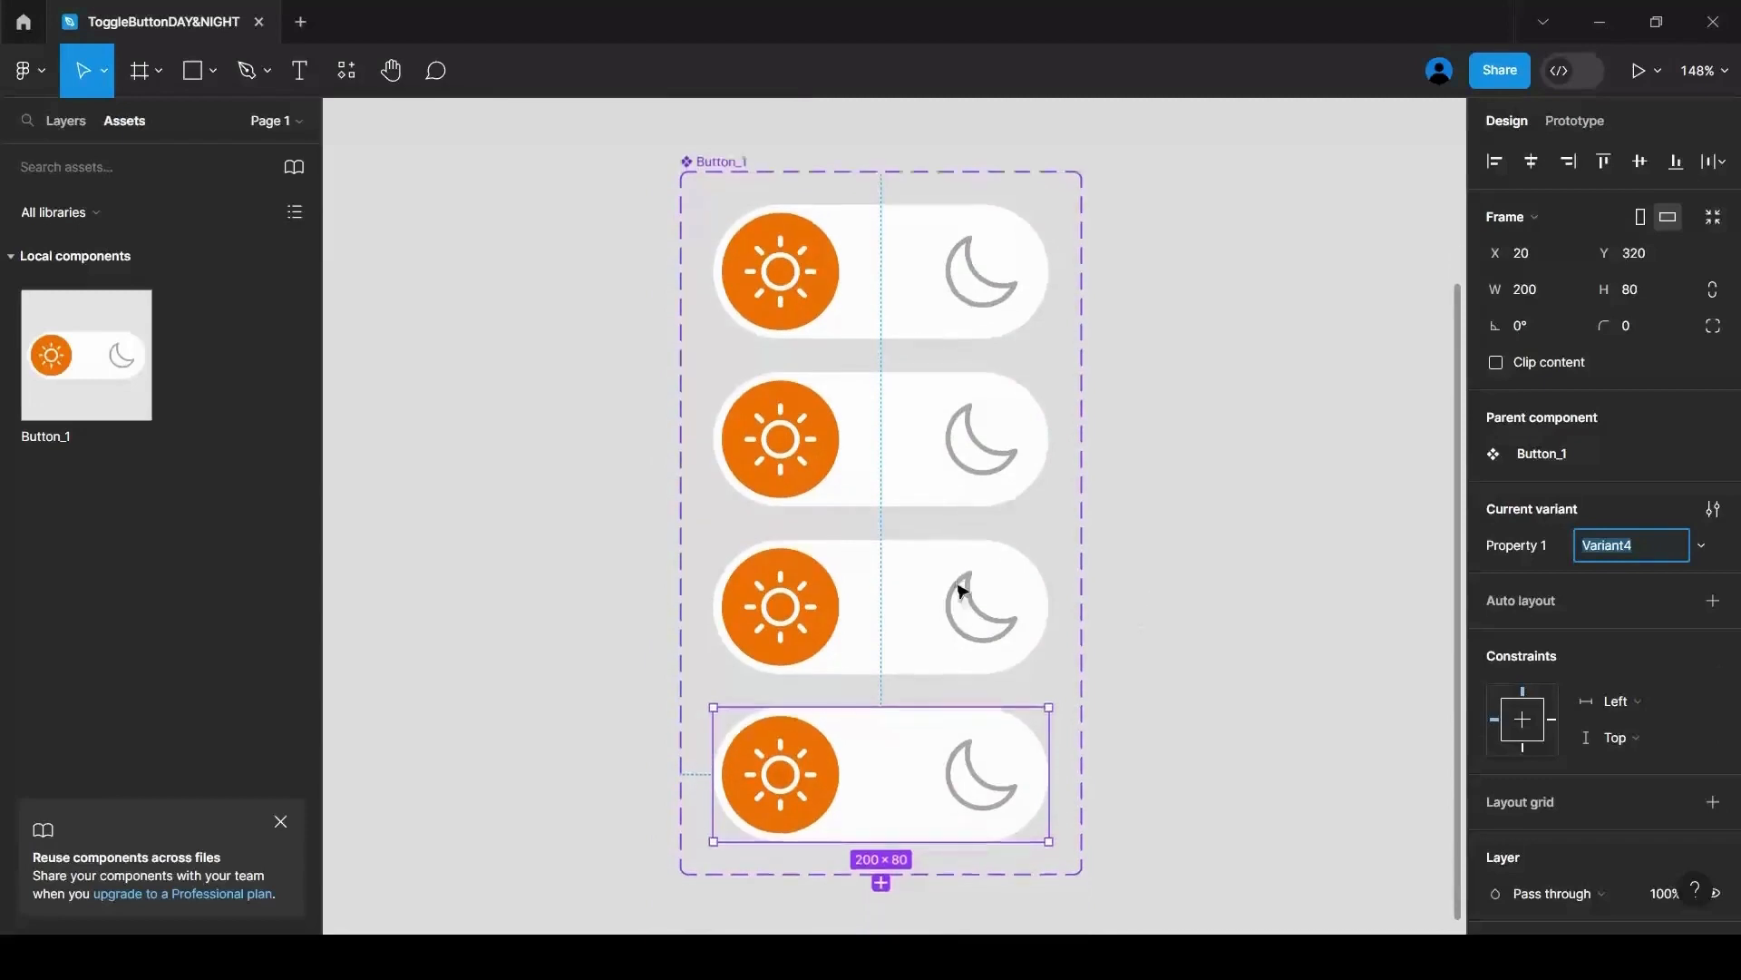
click(84, 121)
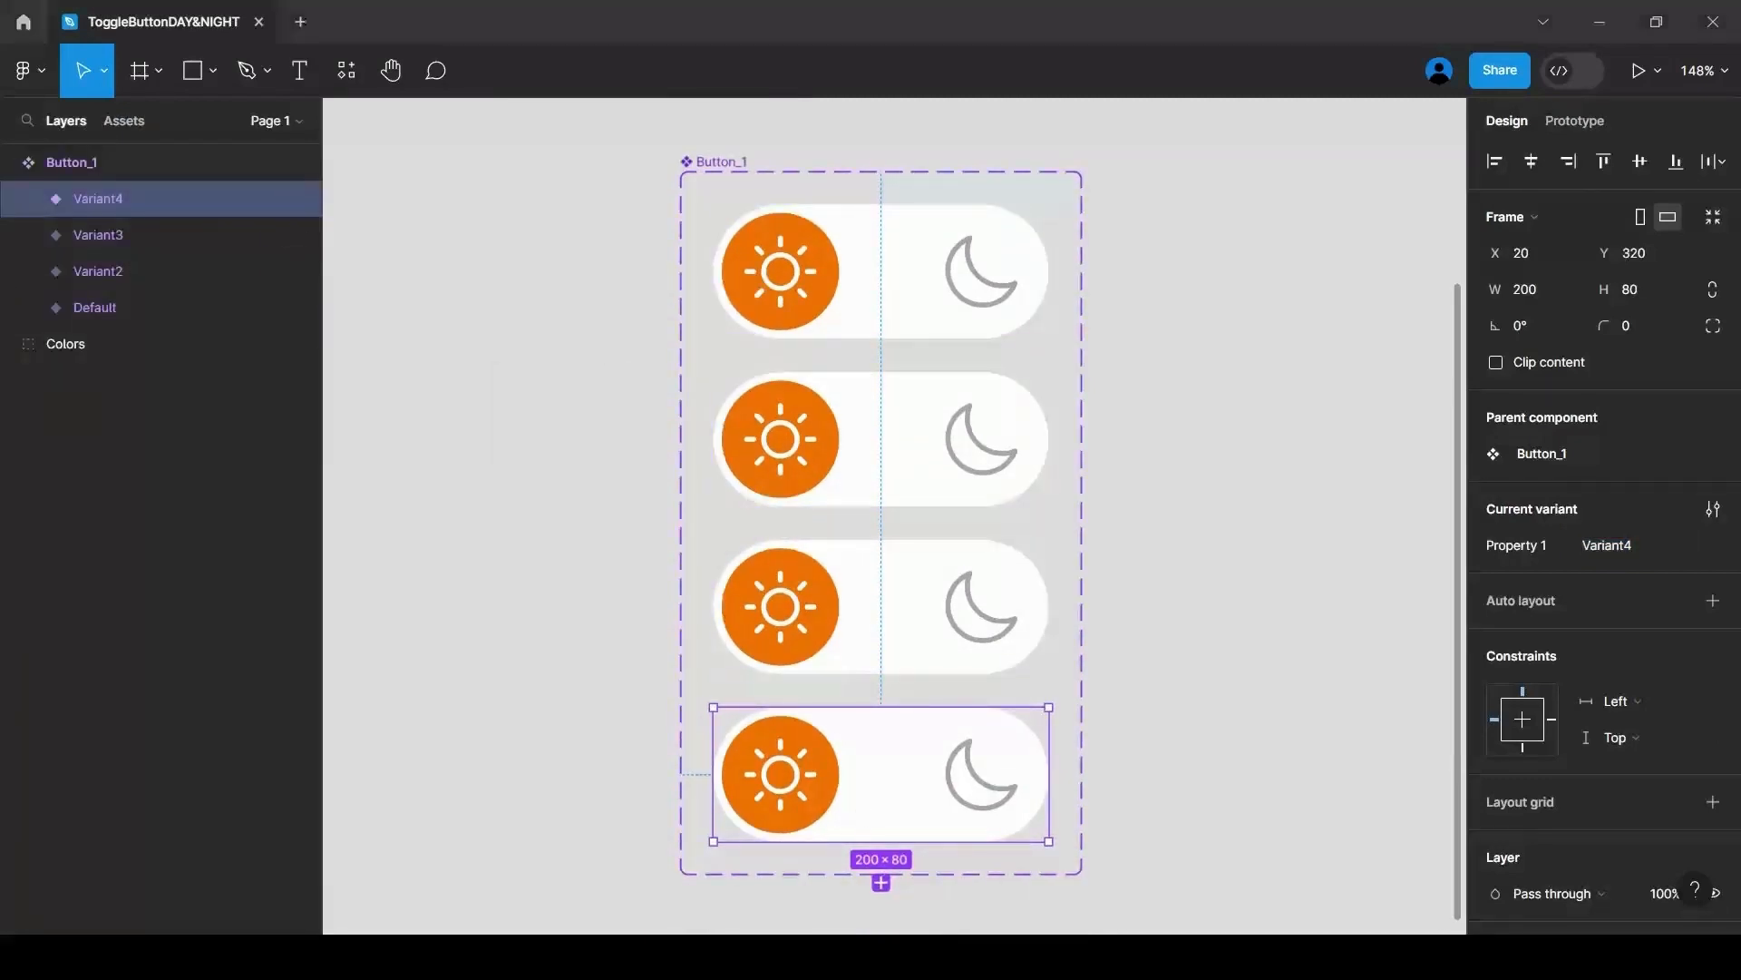
Stretch the orange circle in Variant2 toward the moon into a rounded shape about 98 × 70.
click(828, 460)
double_click(828, 460)
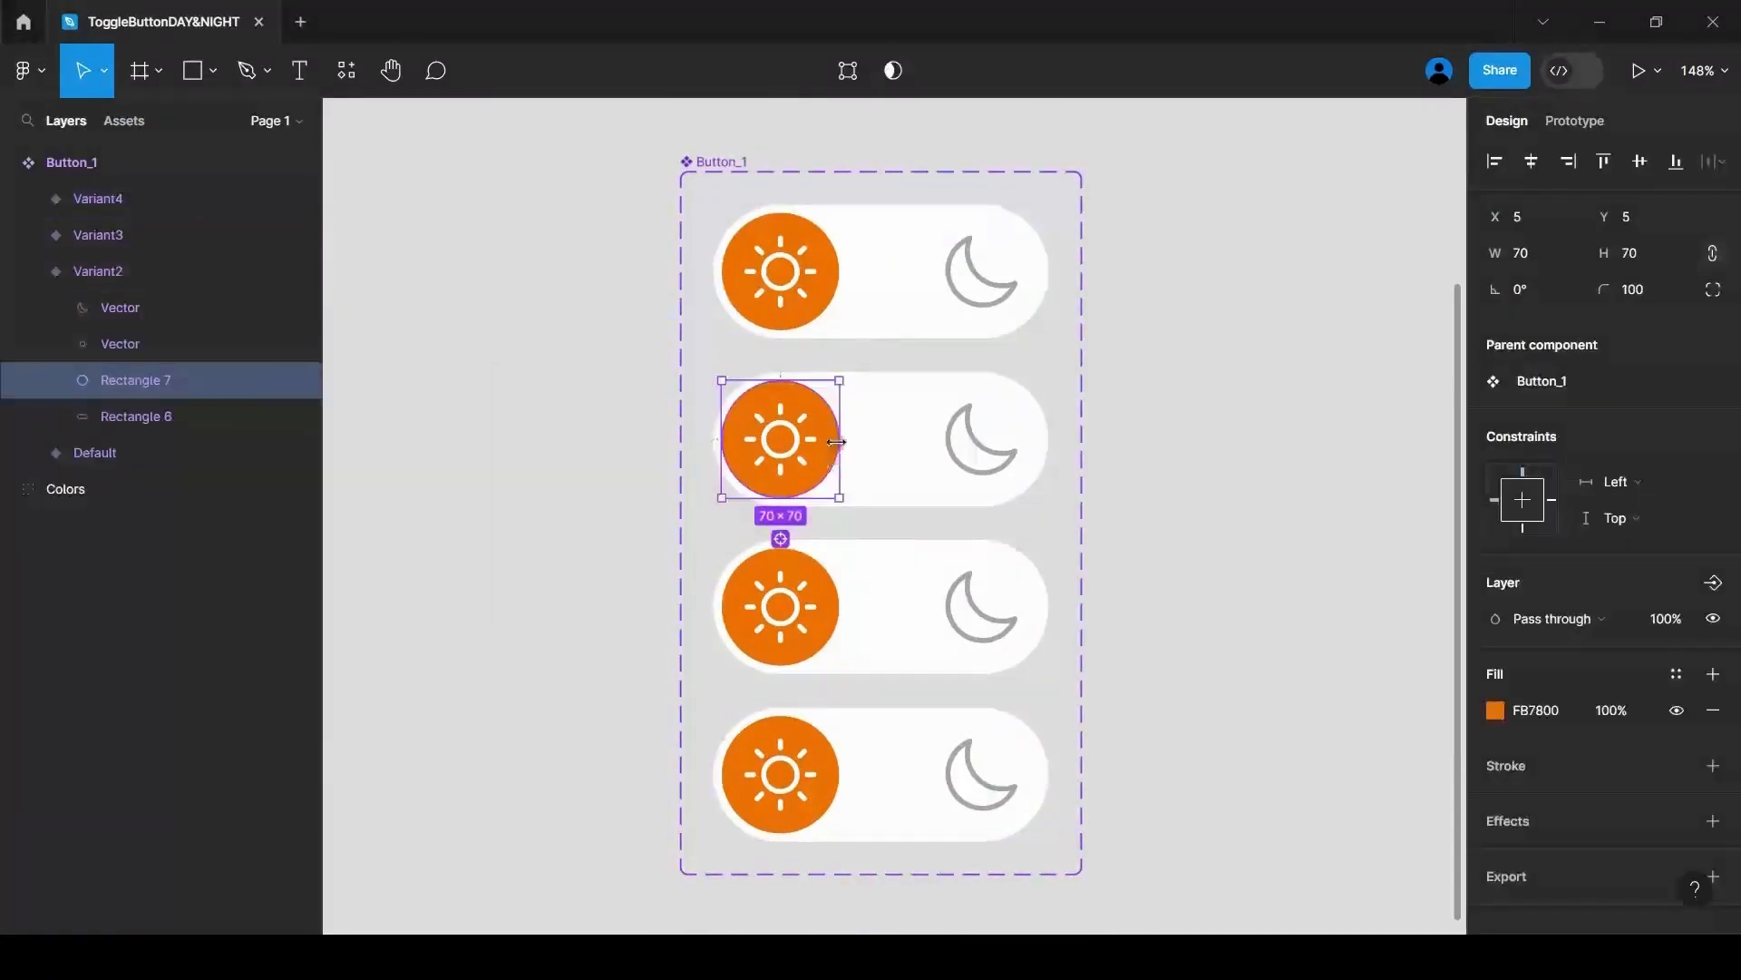
drag(839, 439, 888, 436)
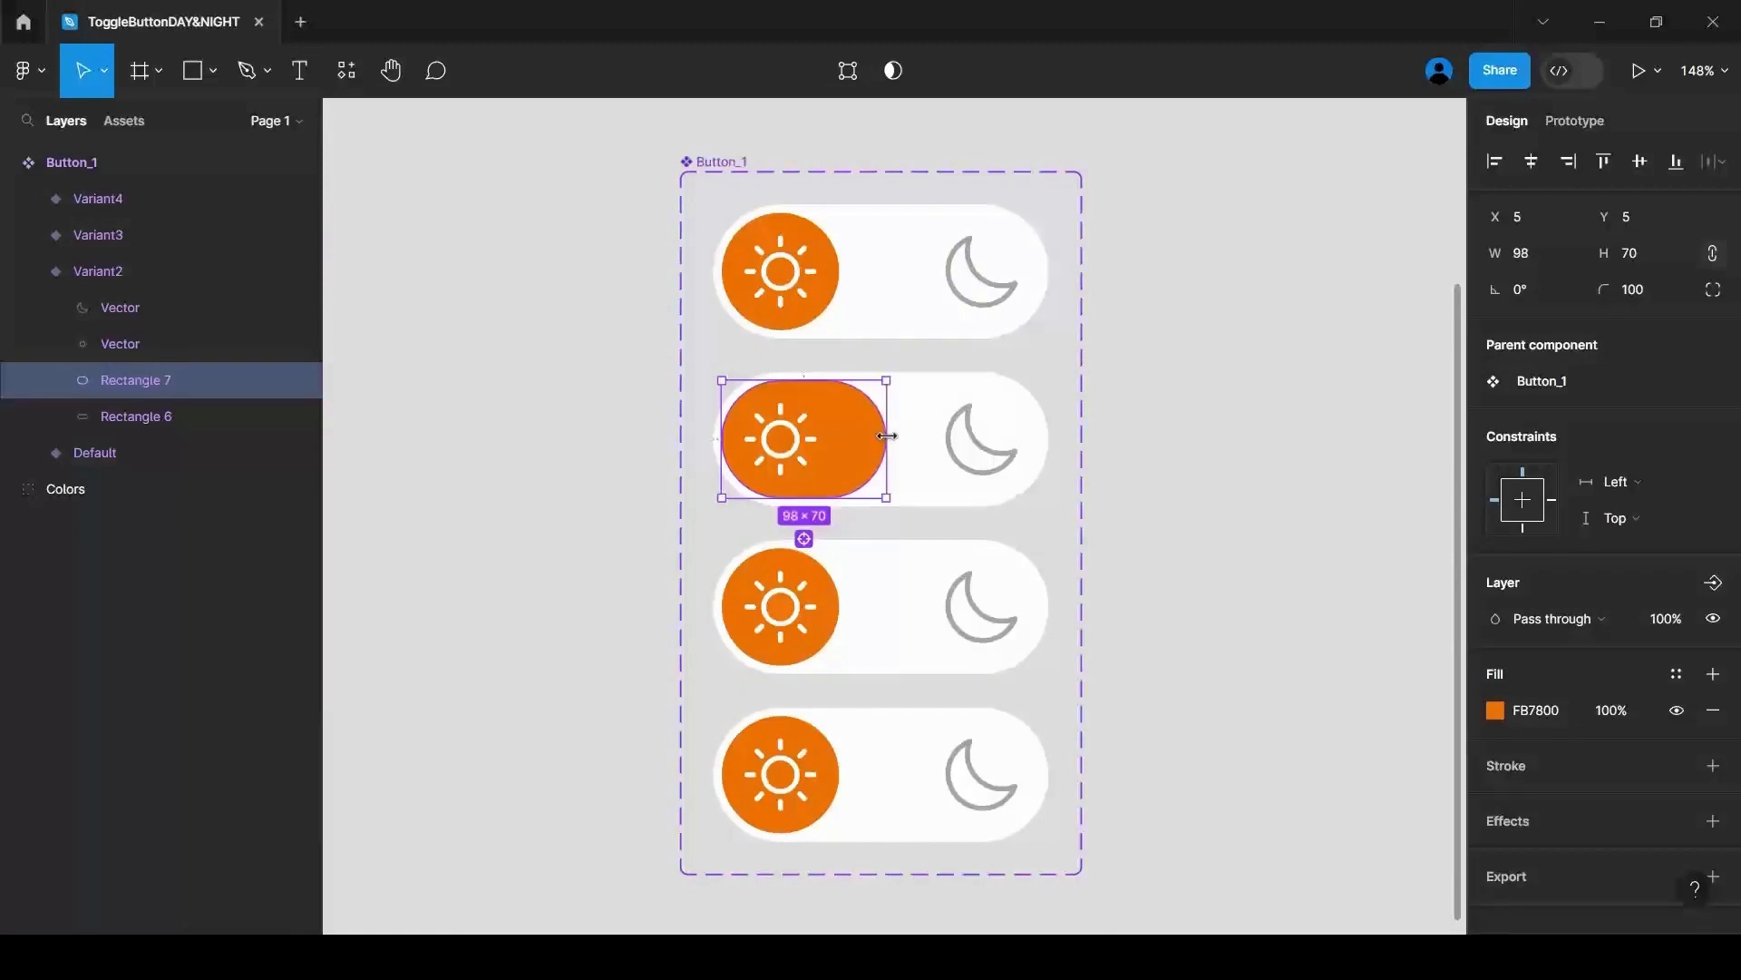
click(943, 399)
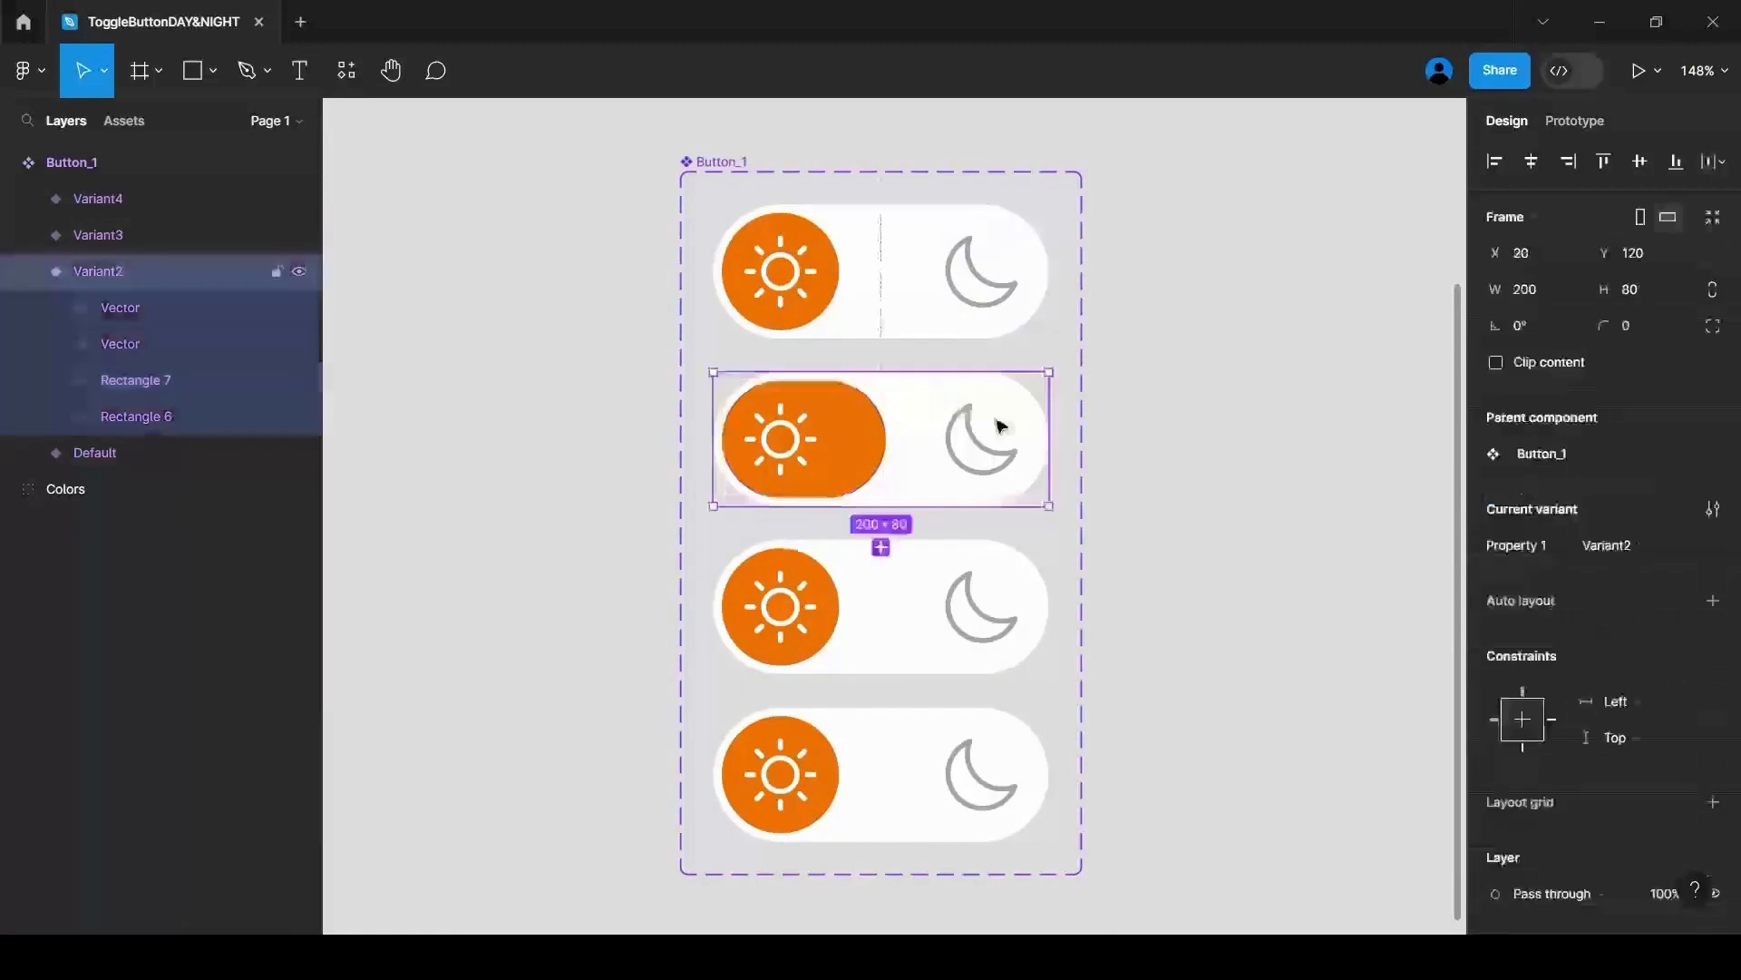
scroll(1151, 405, down, 3)
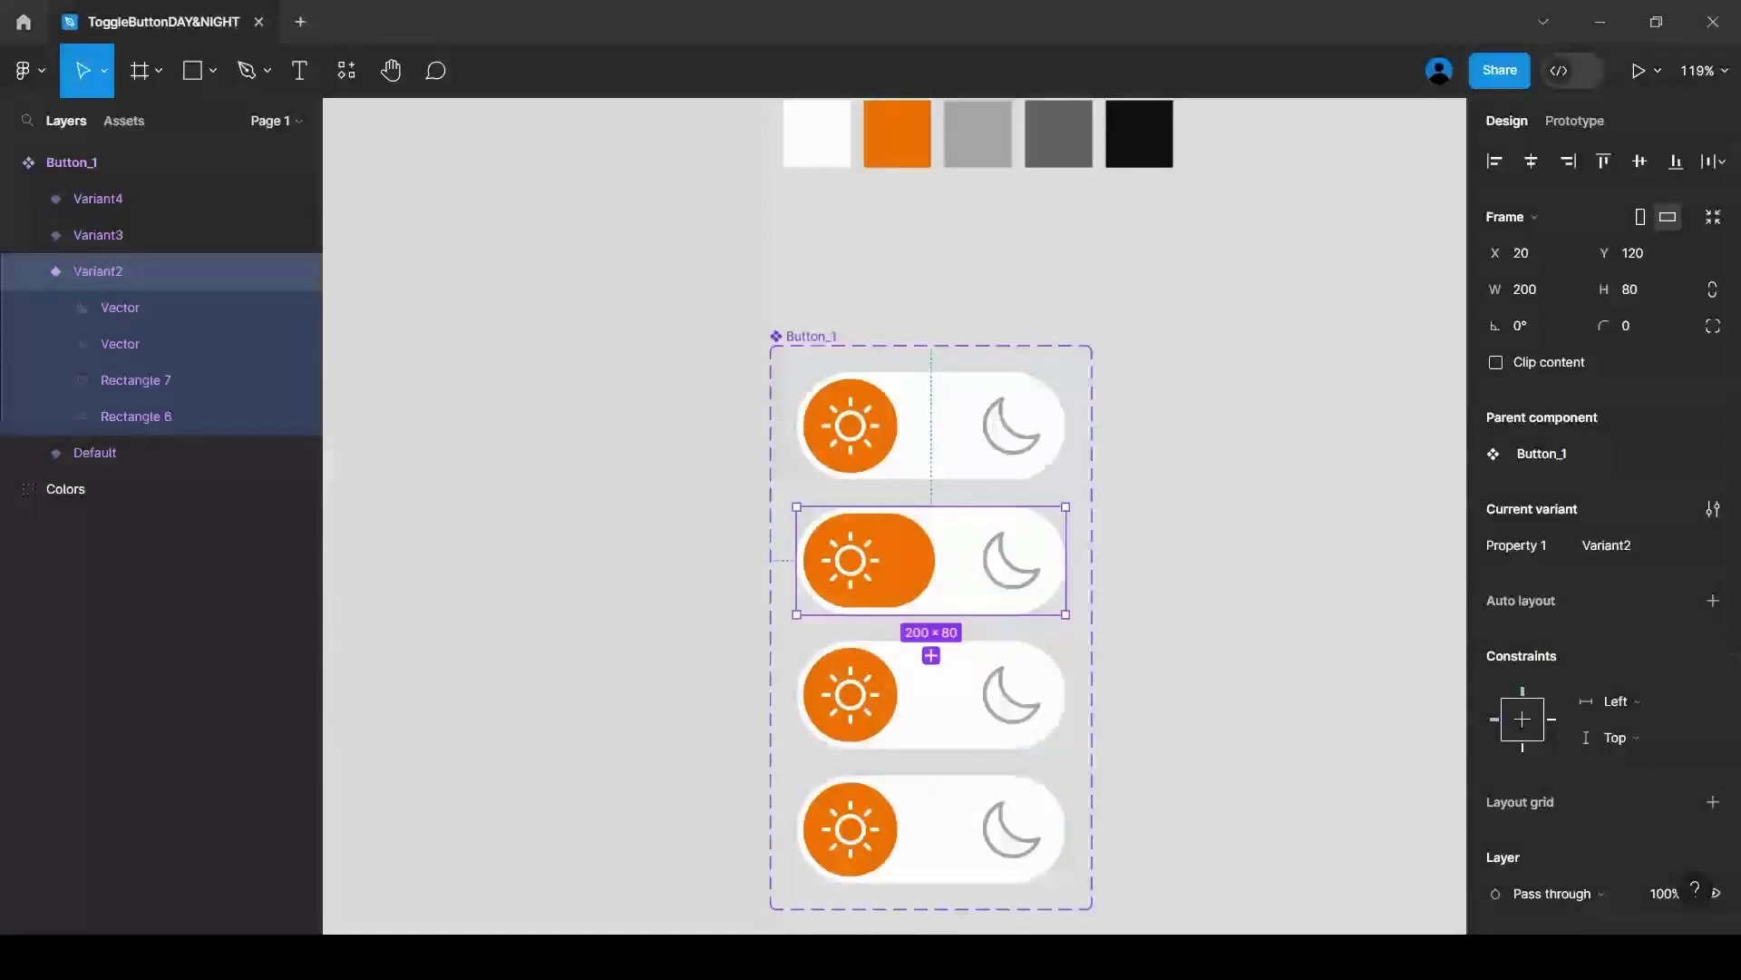
click(1018, 575)
click(1496, 767)
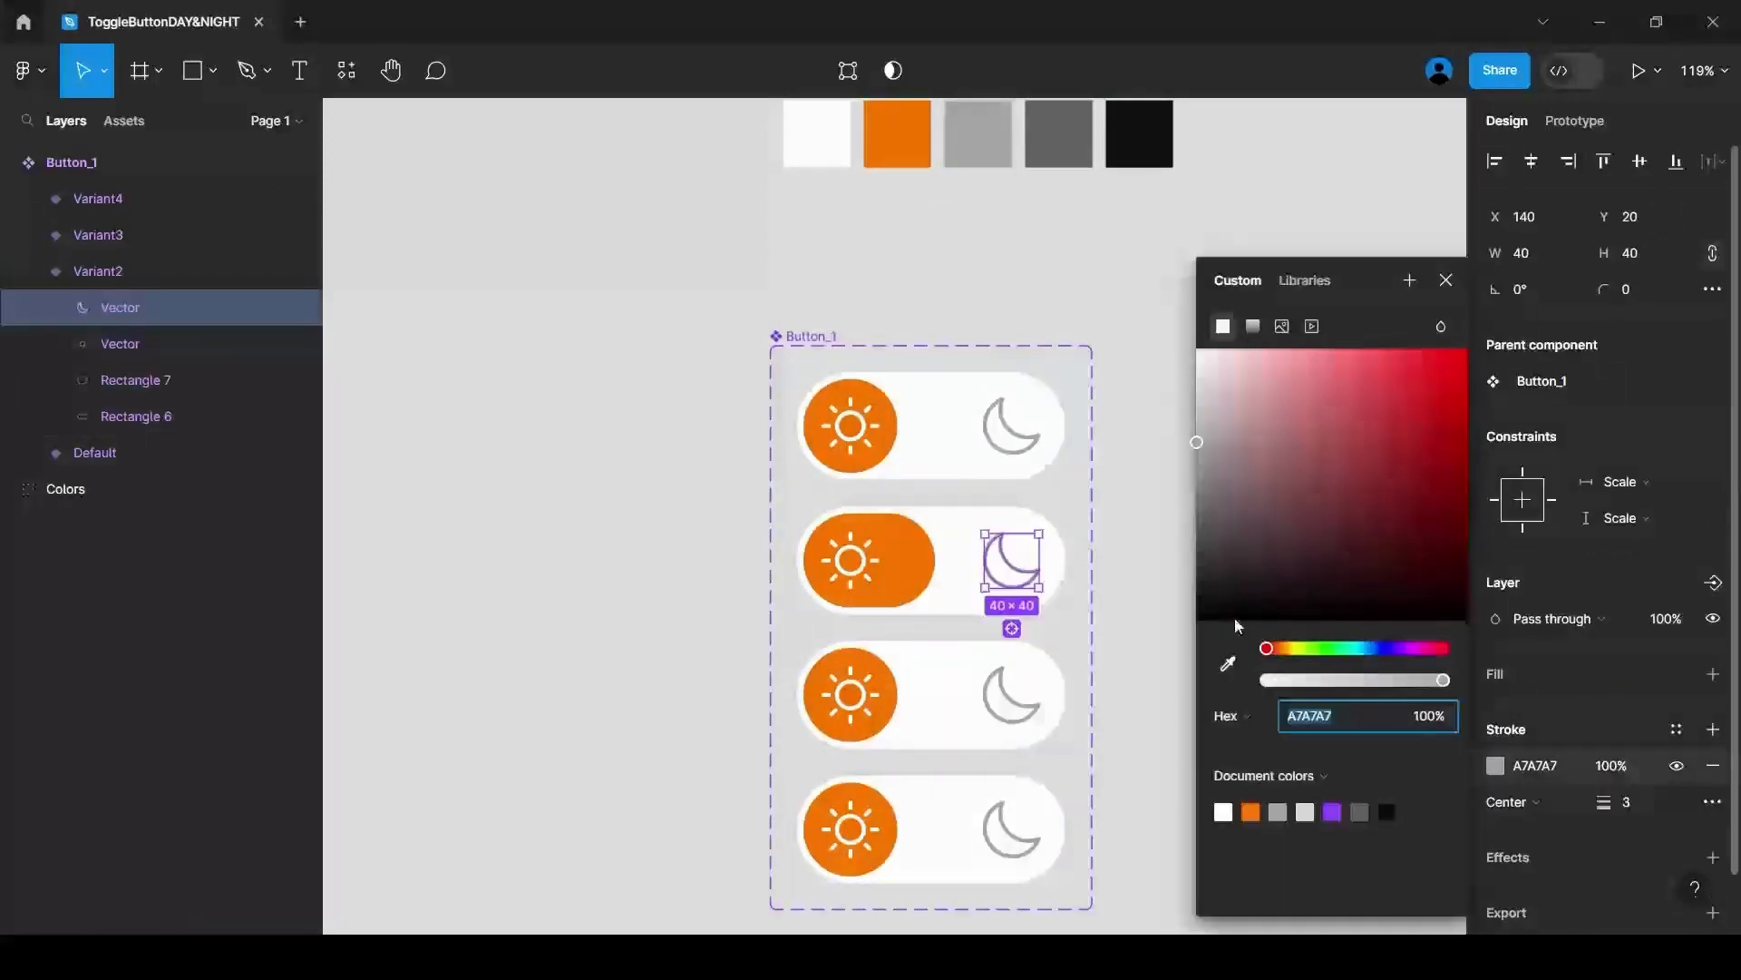
click(948, 541)
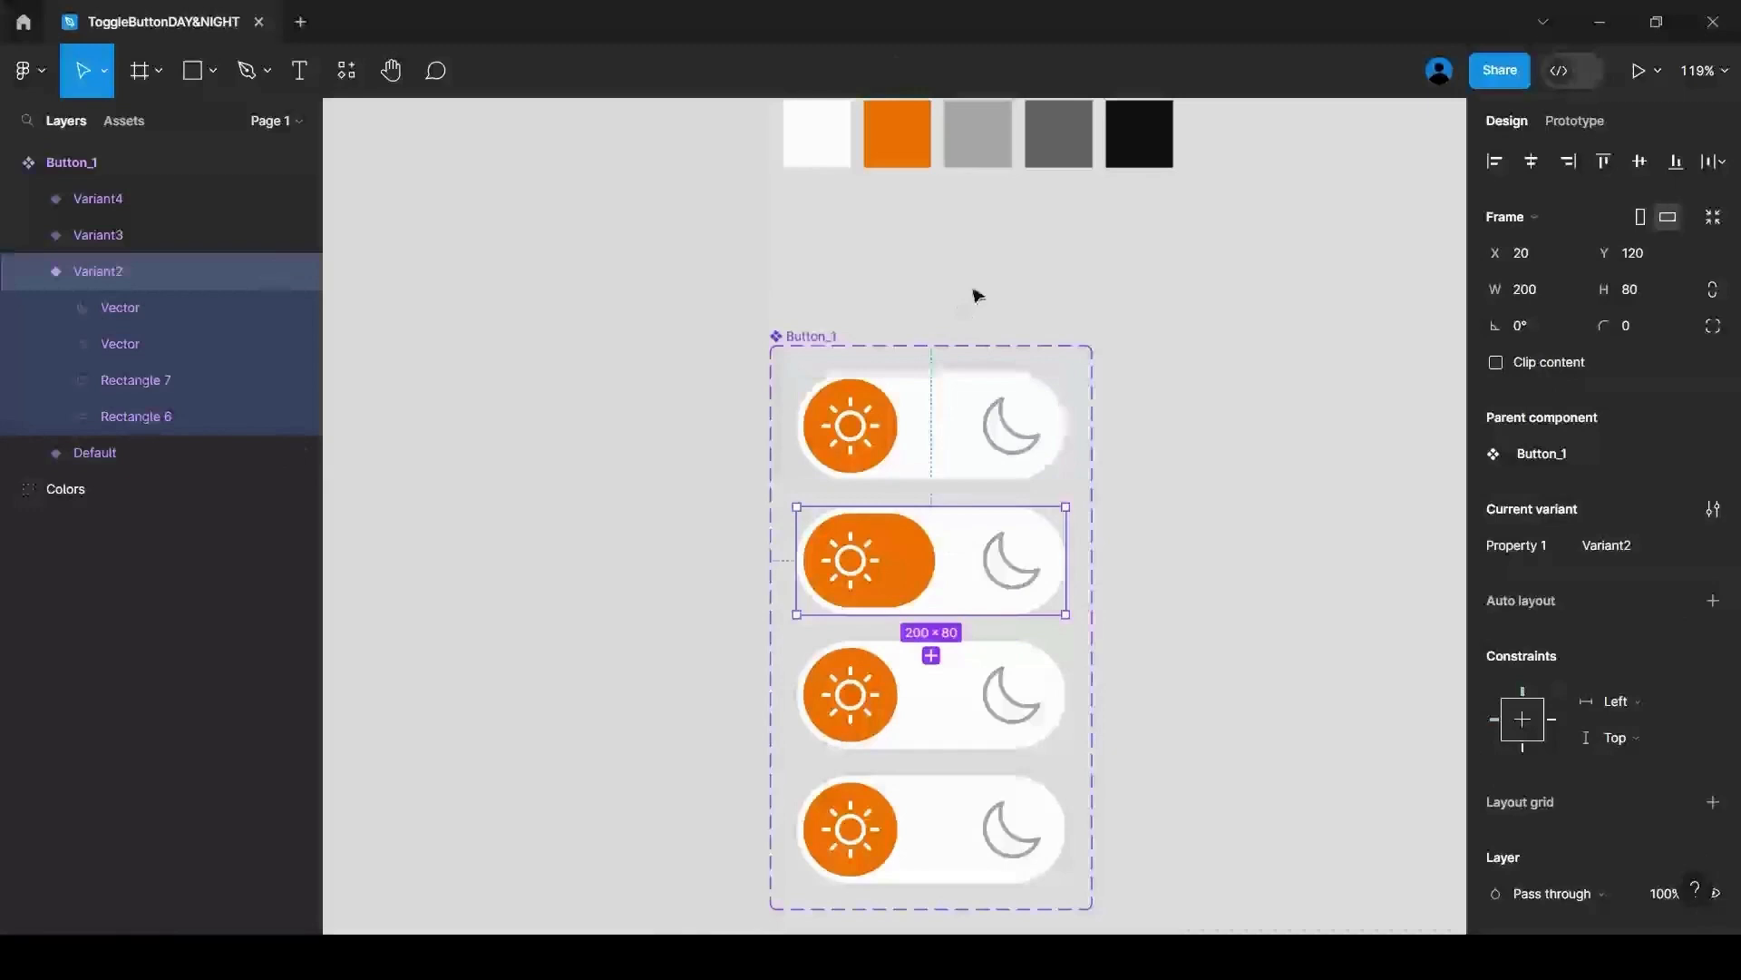
Fill Variant2's white pill background with the light grey document colour A7A7A7.
click(165, 416)
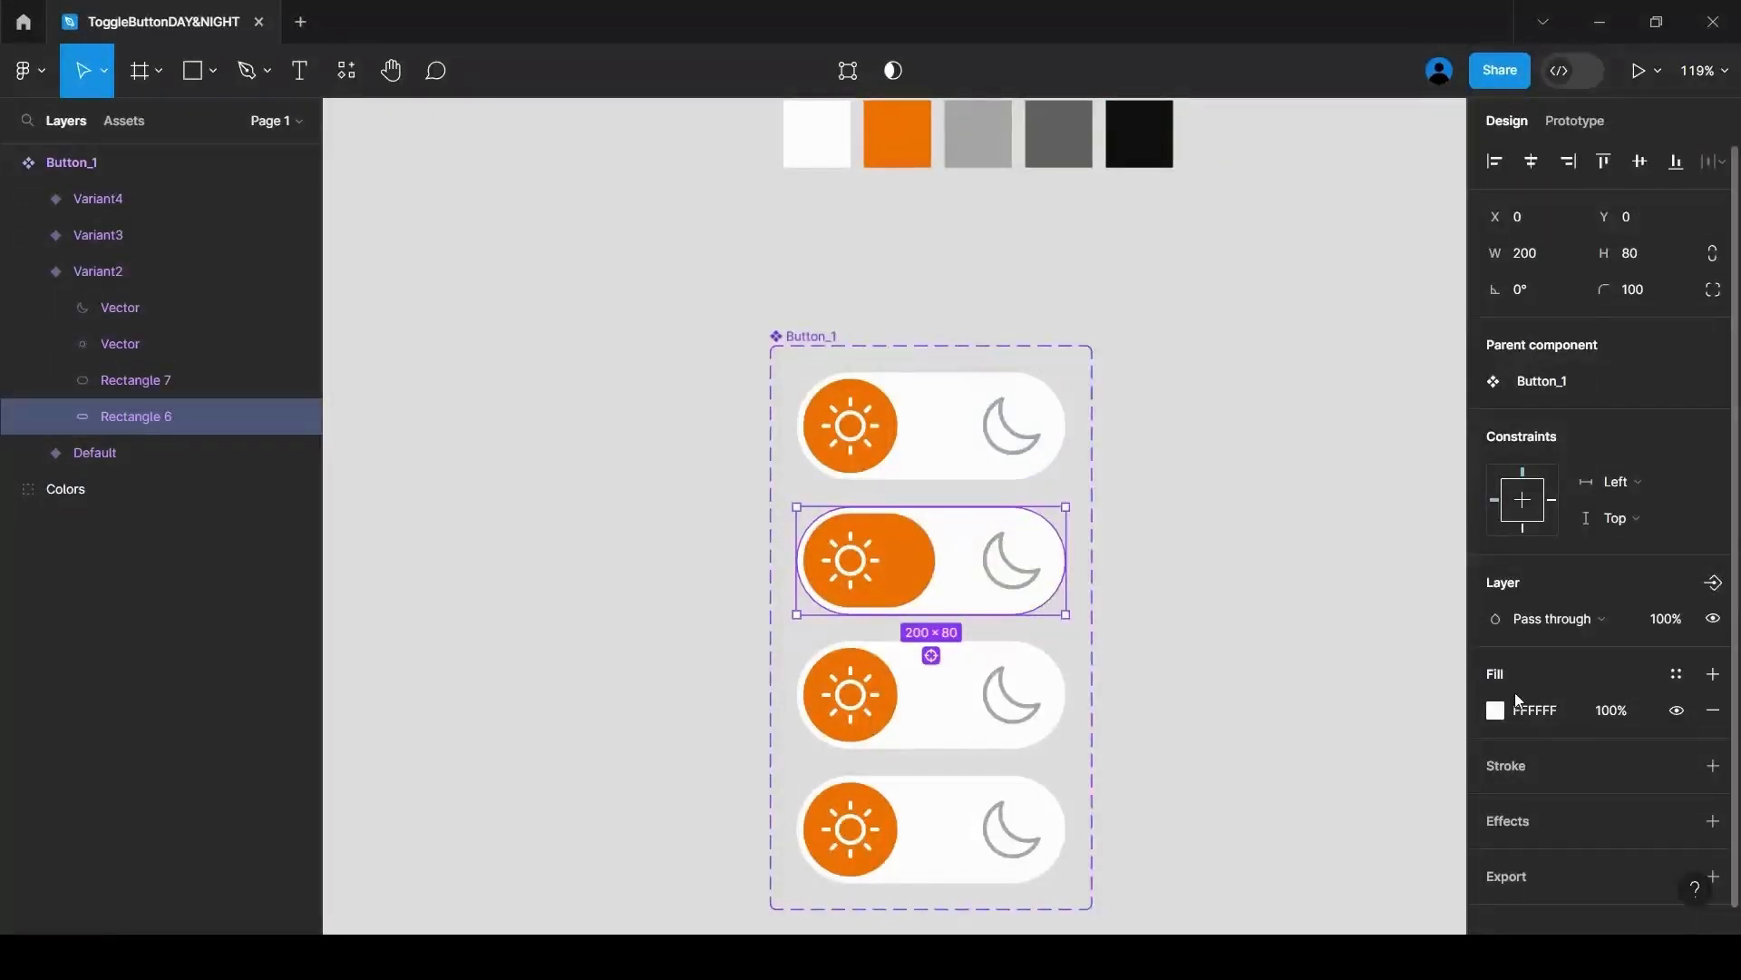
click(1495, 711)
click(1278, 811)
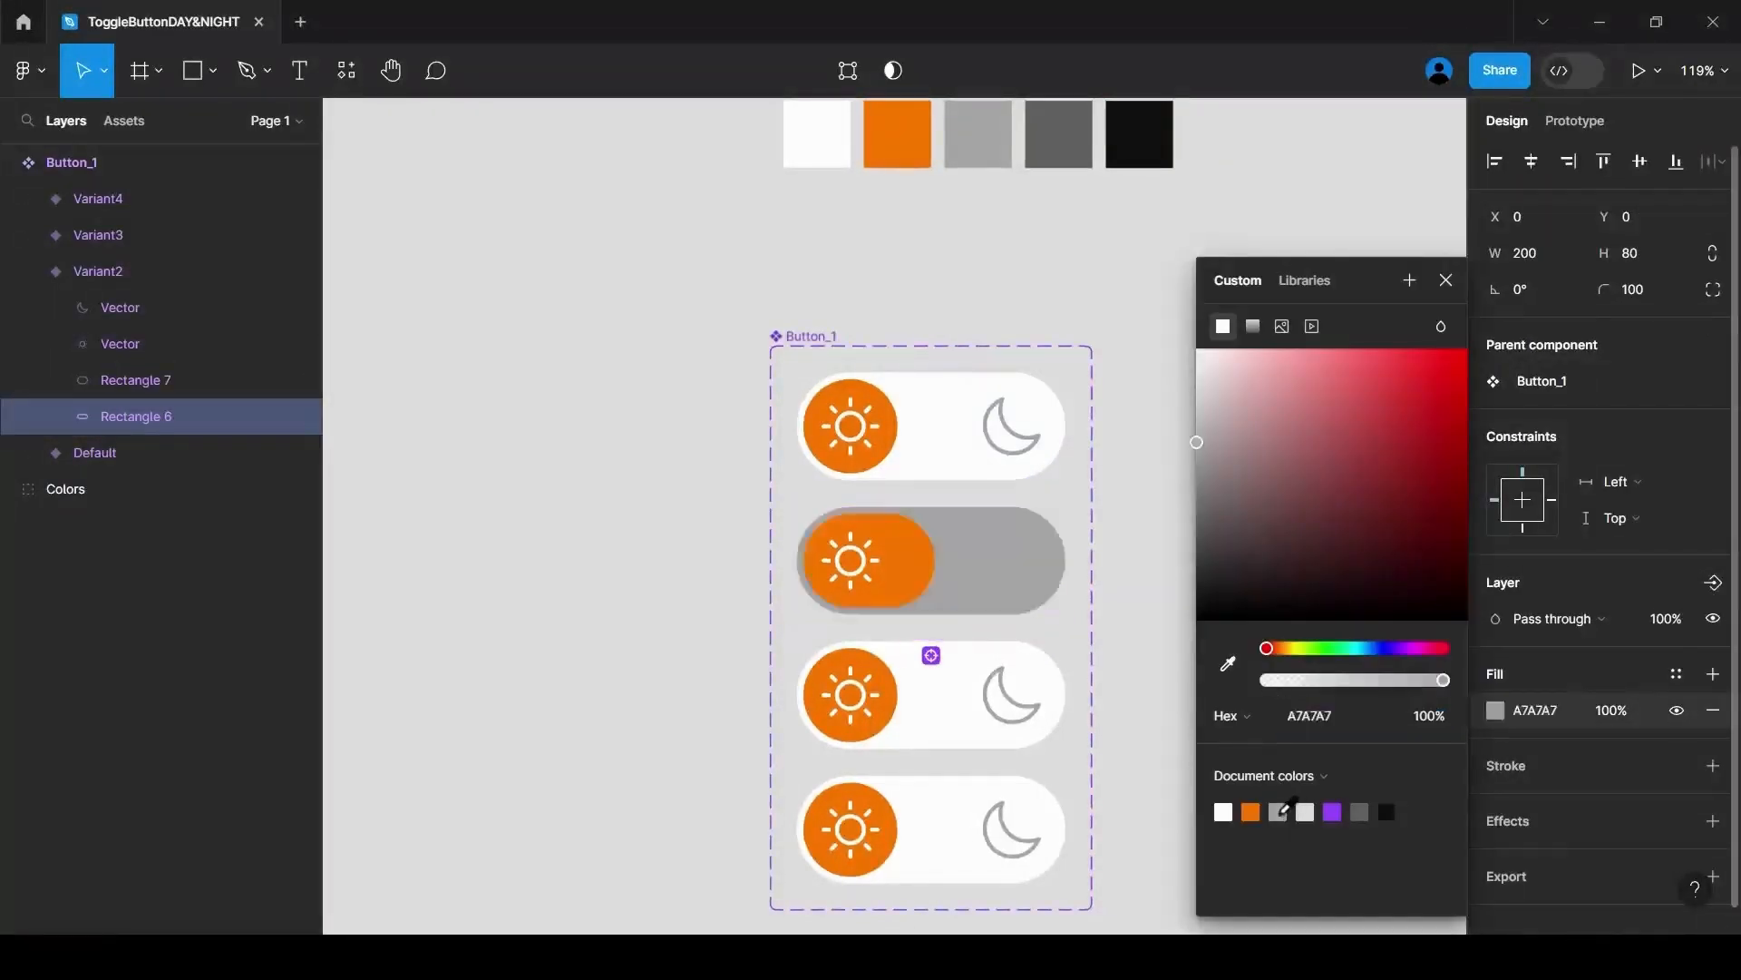
Change the stroke colour of Variant2's moon icon to white FFFFFF.
click(1012, 560)
click(1495, 767)
mouse_move(1197, 449)
mouse_down()
mouse_move(1186, 327)
mouse_move(1192, 385)
mouse_up()
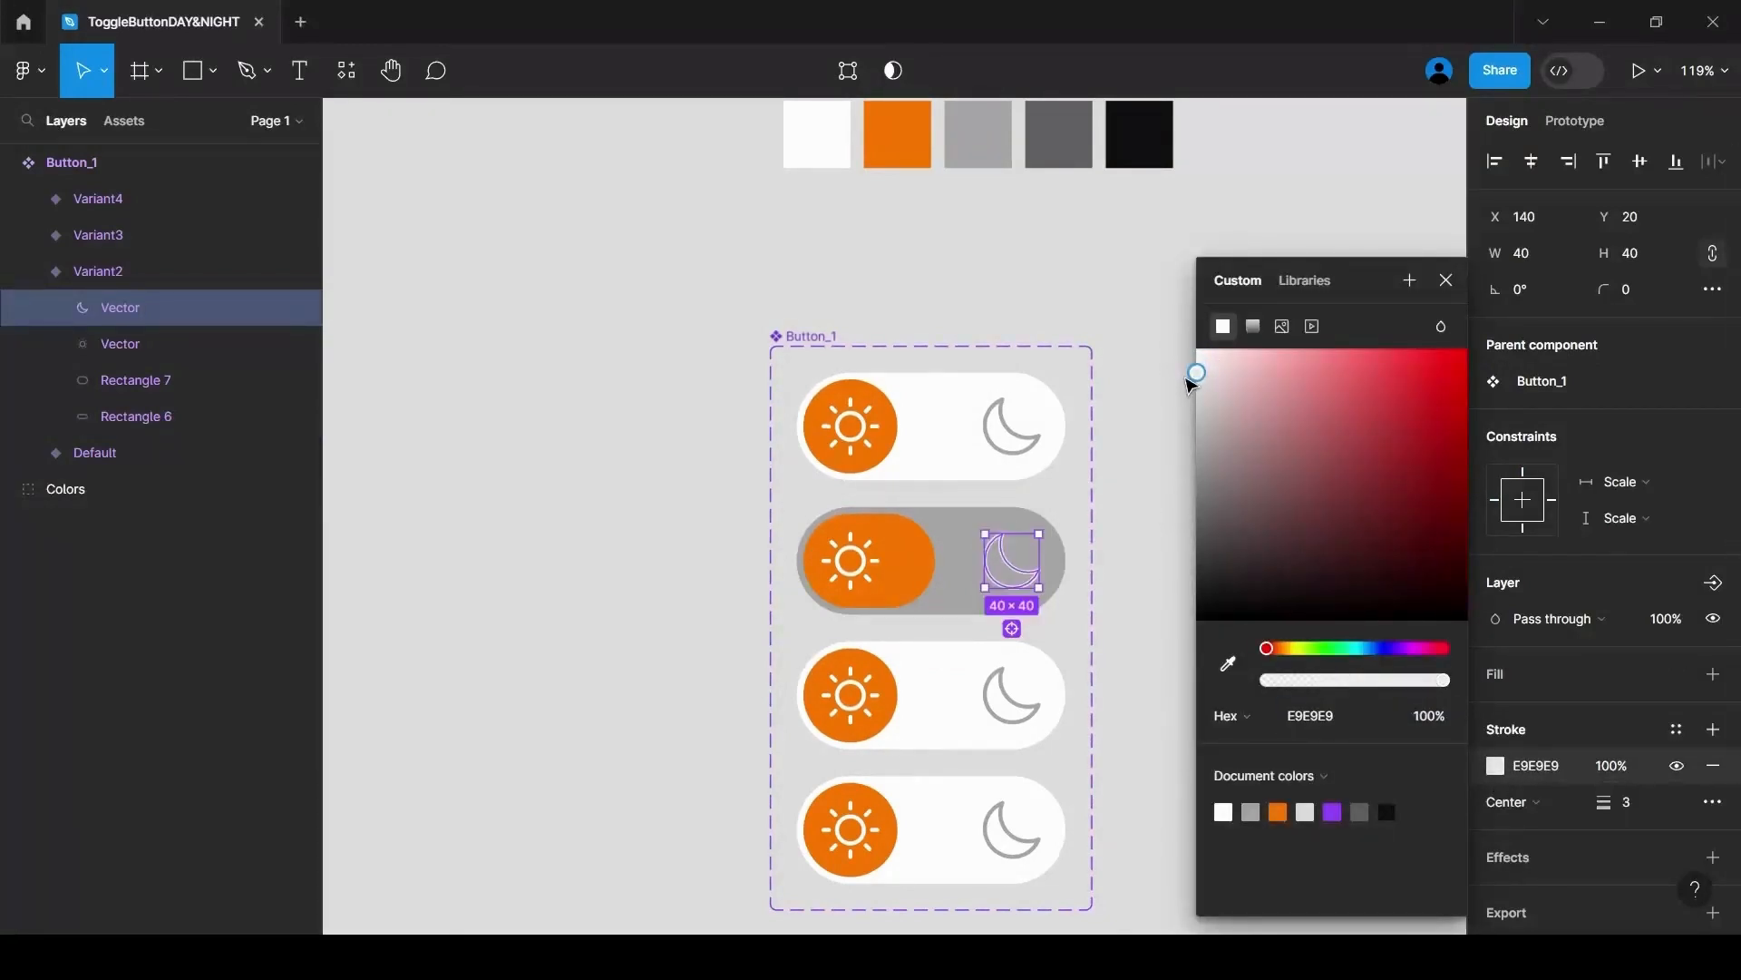
drag(1192, 375, 1189, 341)
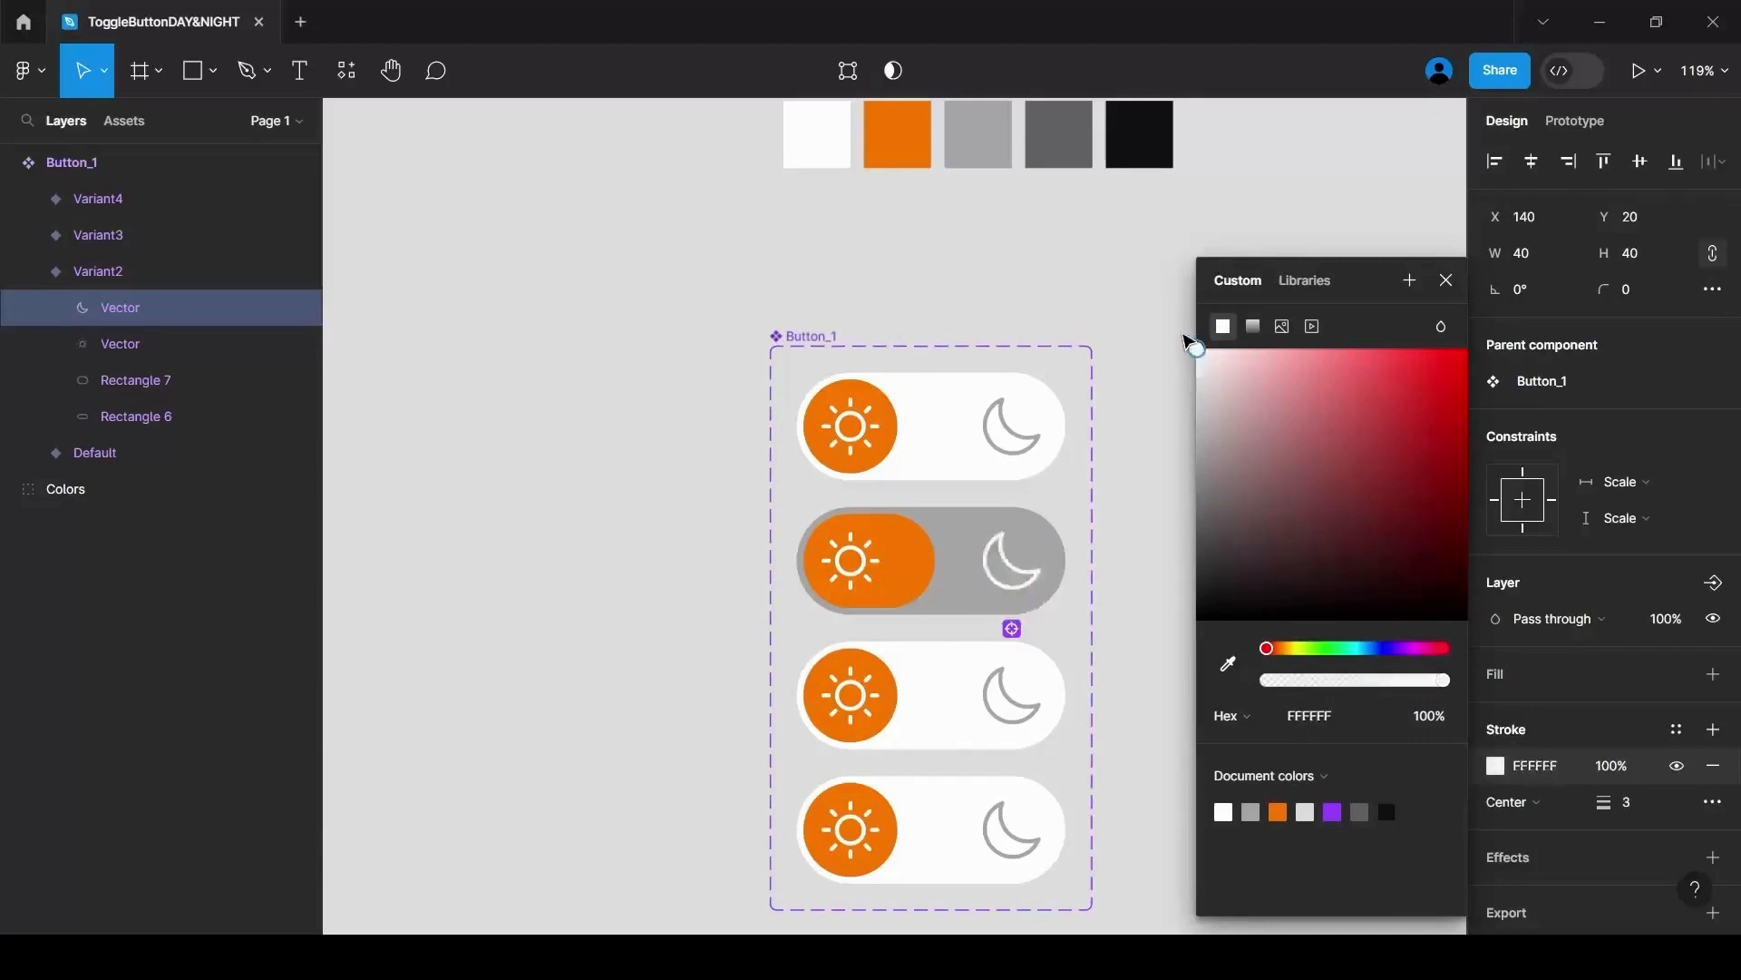
click(1447, 280)
click(1160, 463)
Widen Variant2's orange shape slightly further toward the moon.
double_click(916, 570)
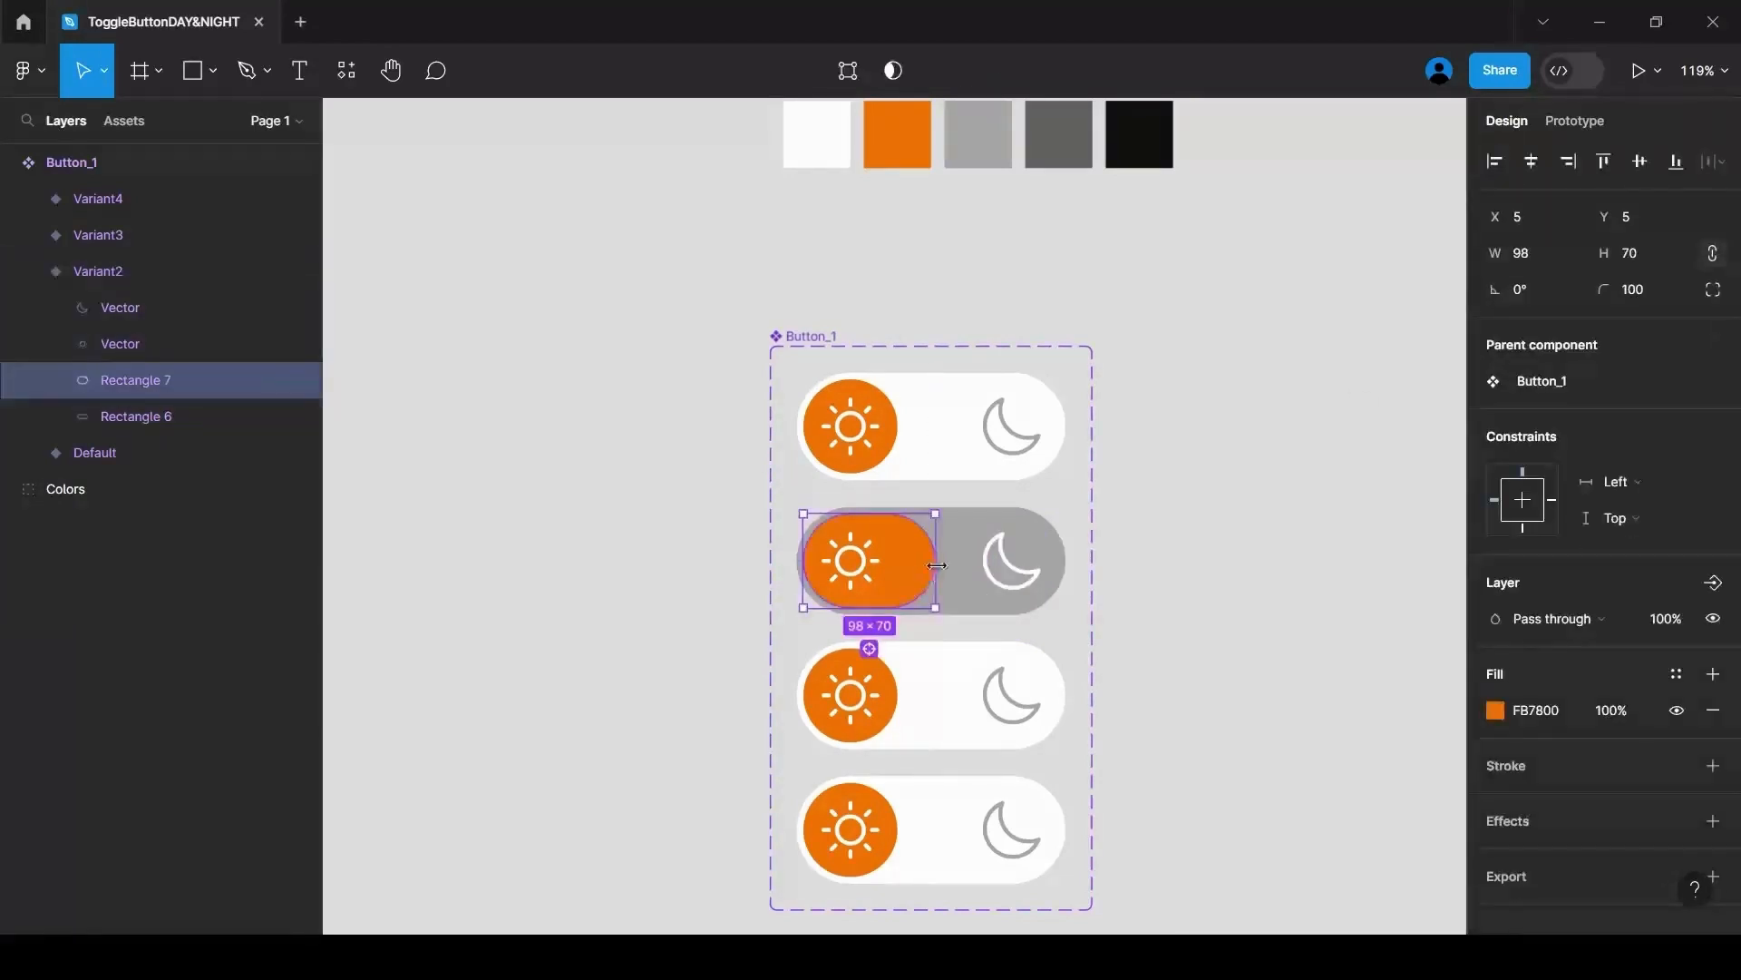
click(1171, 556)
Move Variant3's orange circle to the right end of the pill, behind the moon icon, at X 125.
scroll(1161, 552, down, 1)
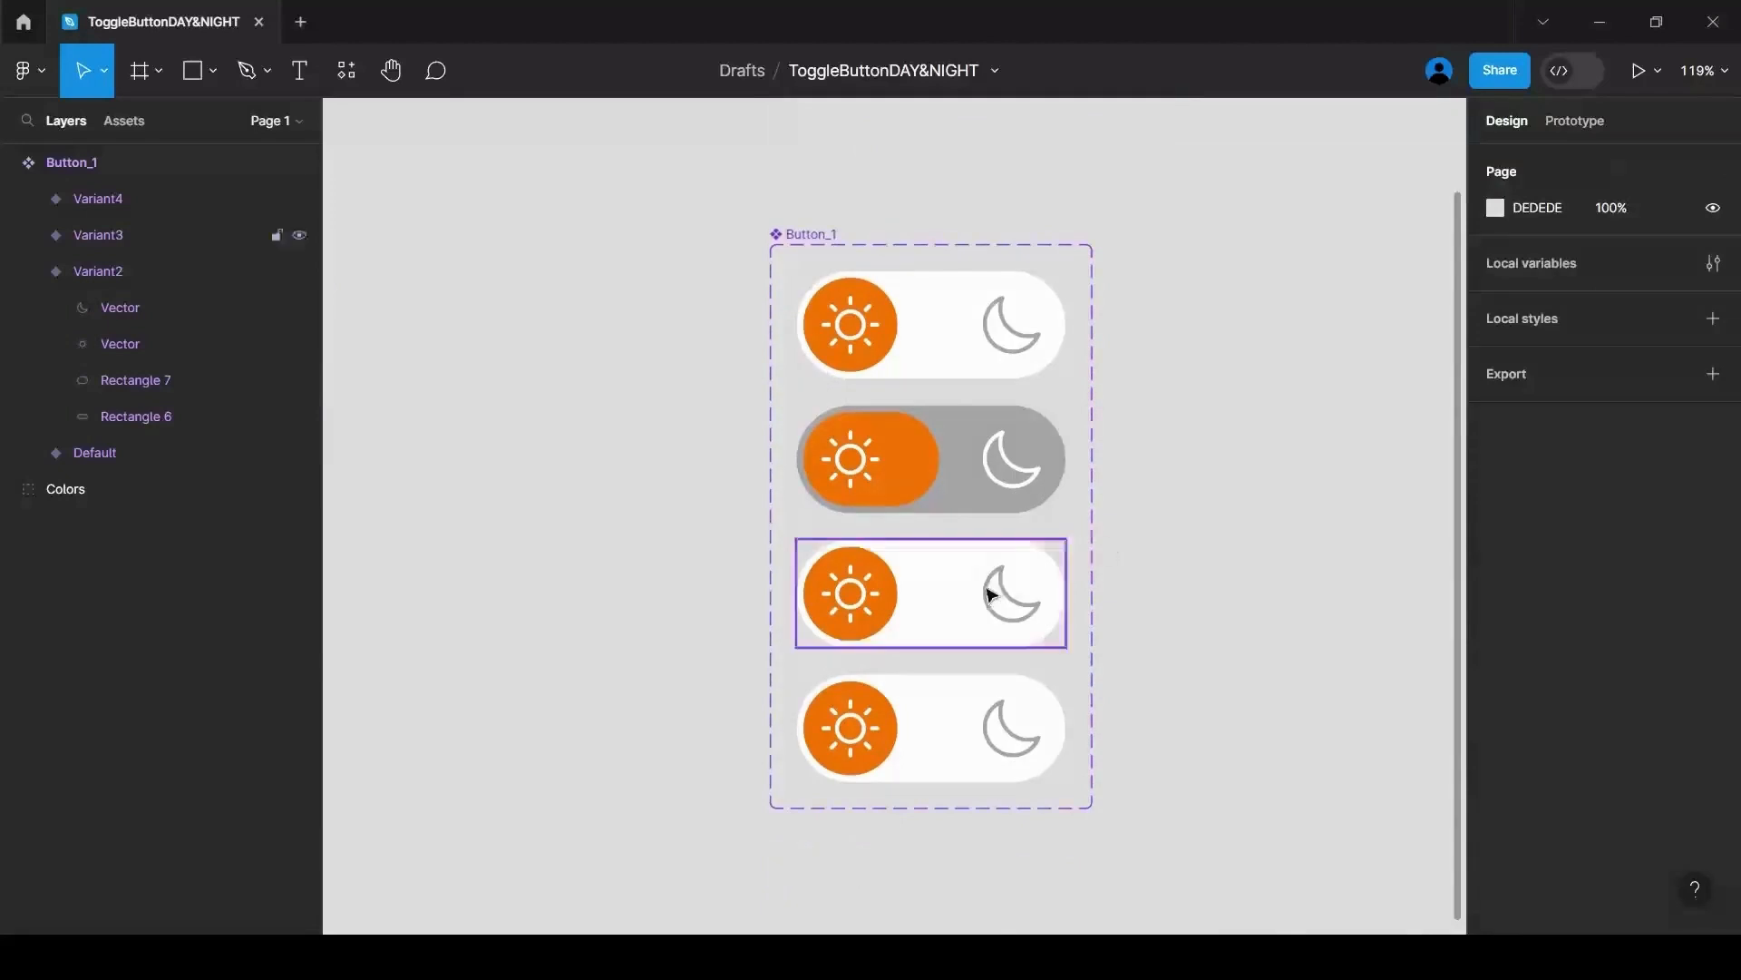
double_click(884, 594)
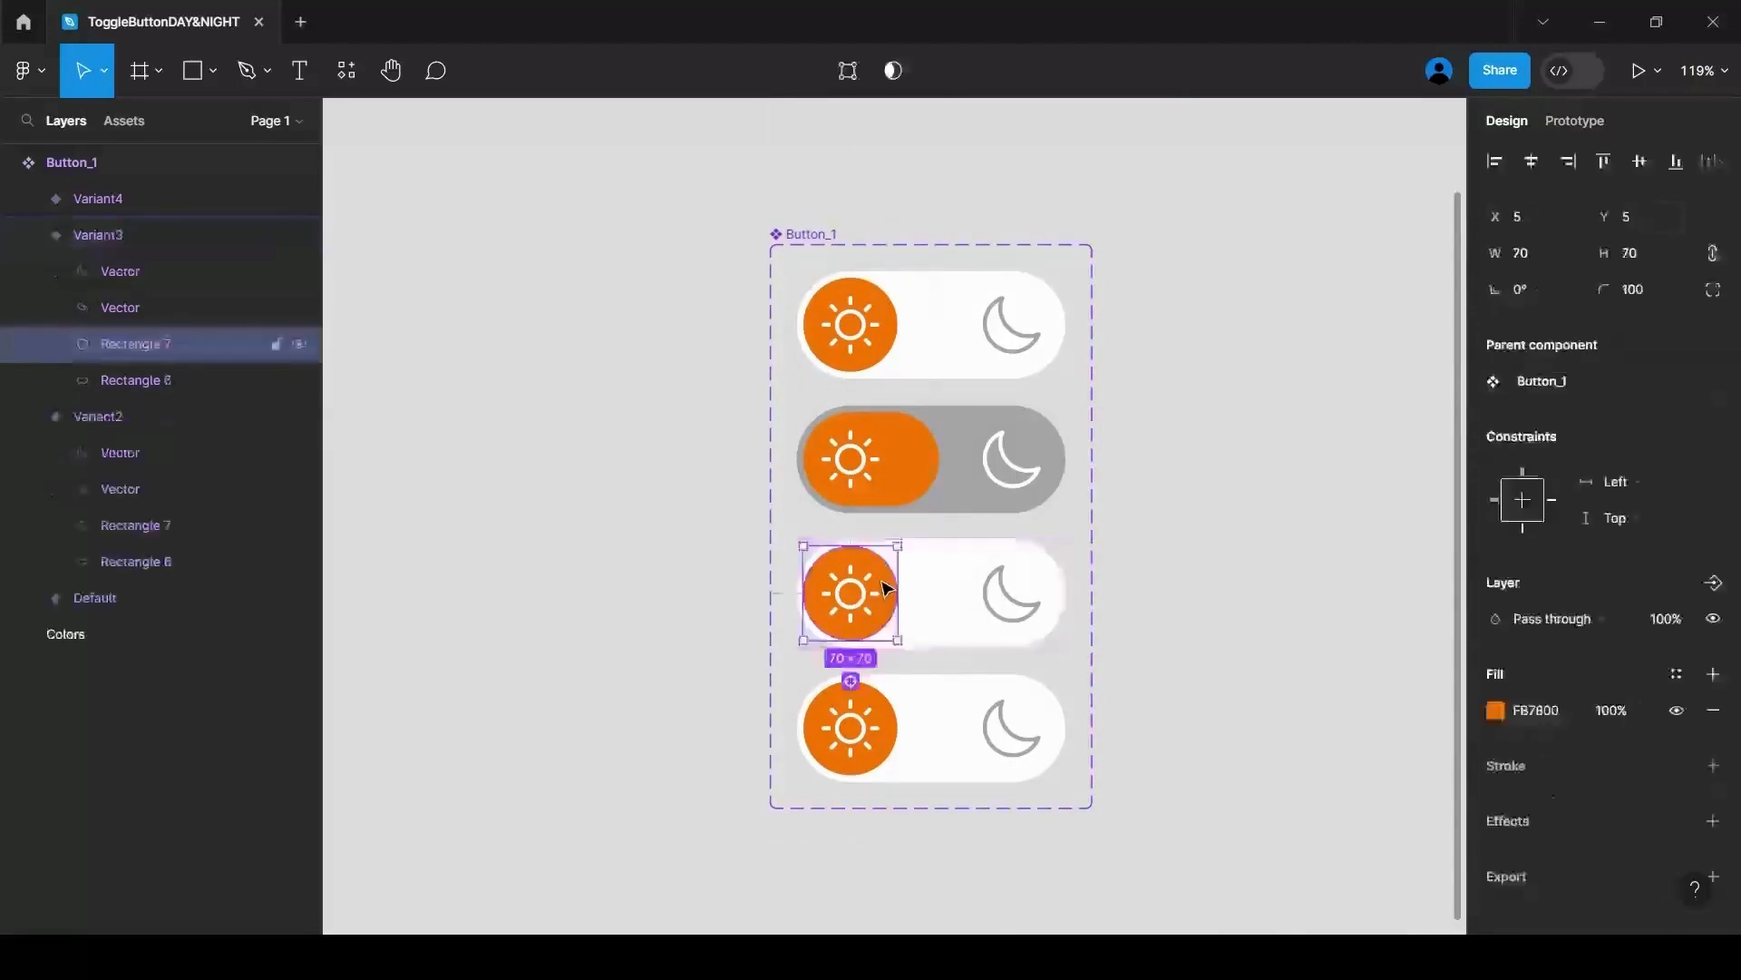
drag(883, 587, 1038, 595)
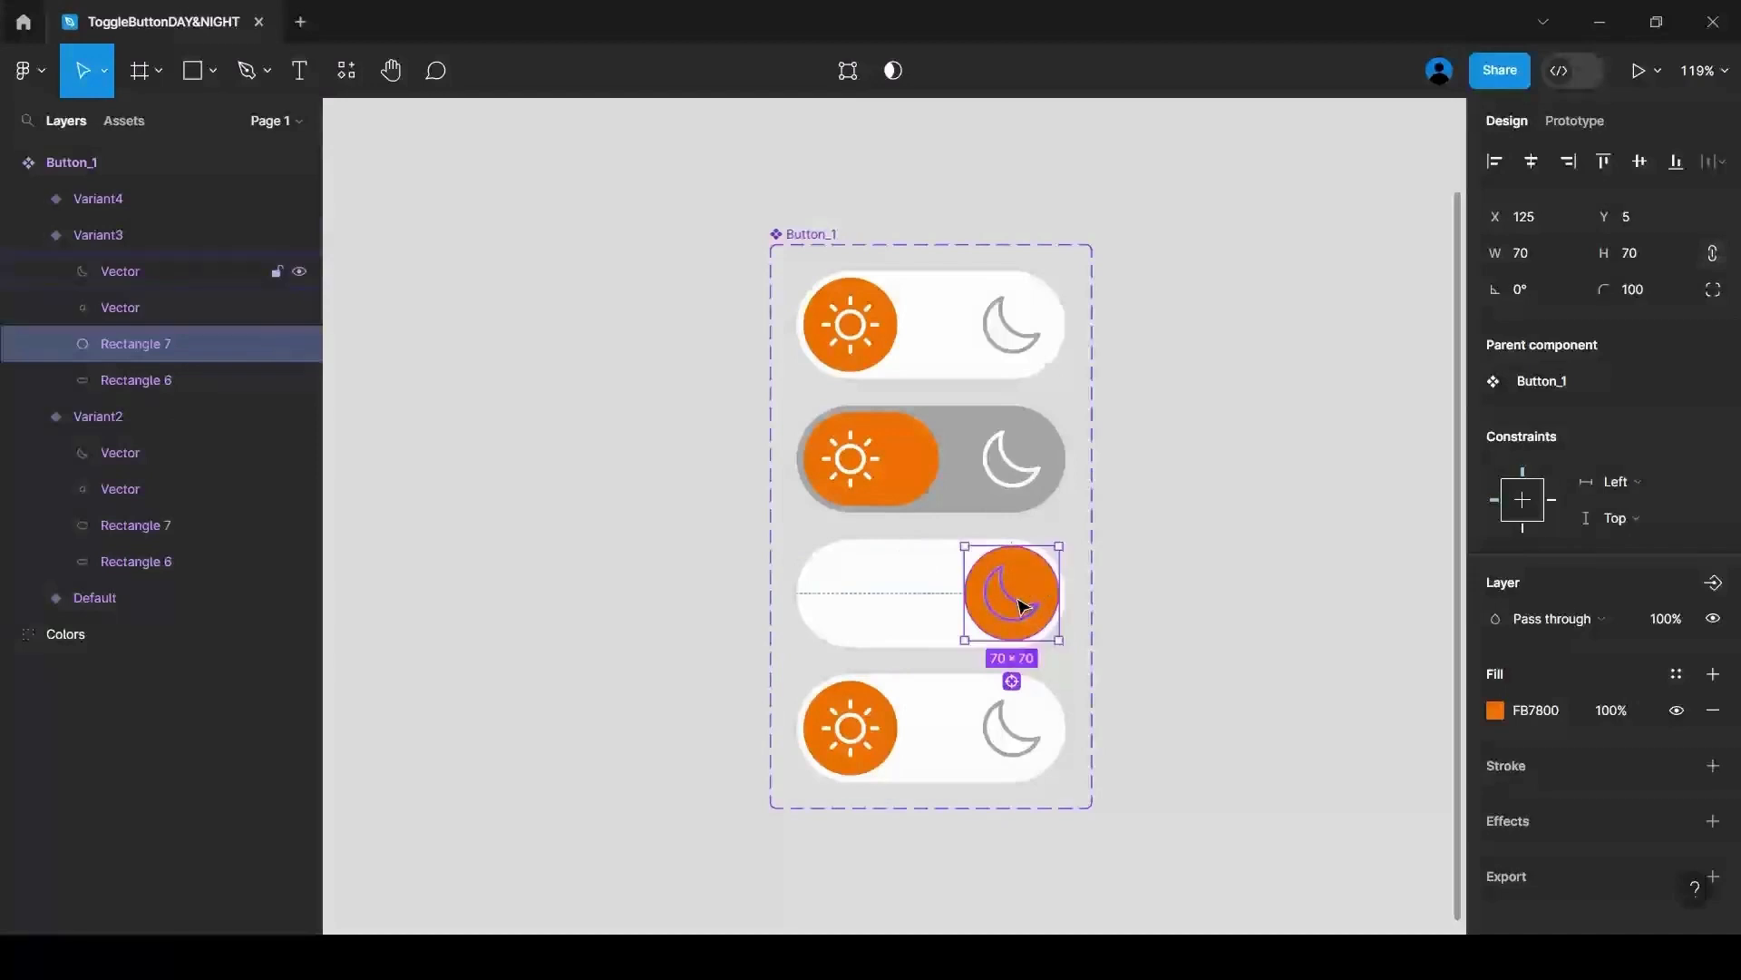
Change the stroke colour of Variant3's moon icon to white.
click(1019, 599)
click(1495, 764)
drag(1252, 454, 1192, 341)
click(1449, 280)
click(1134, 699)
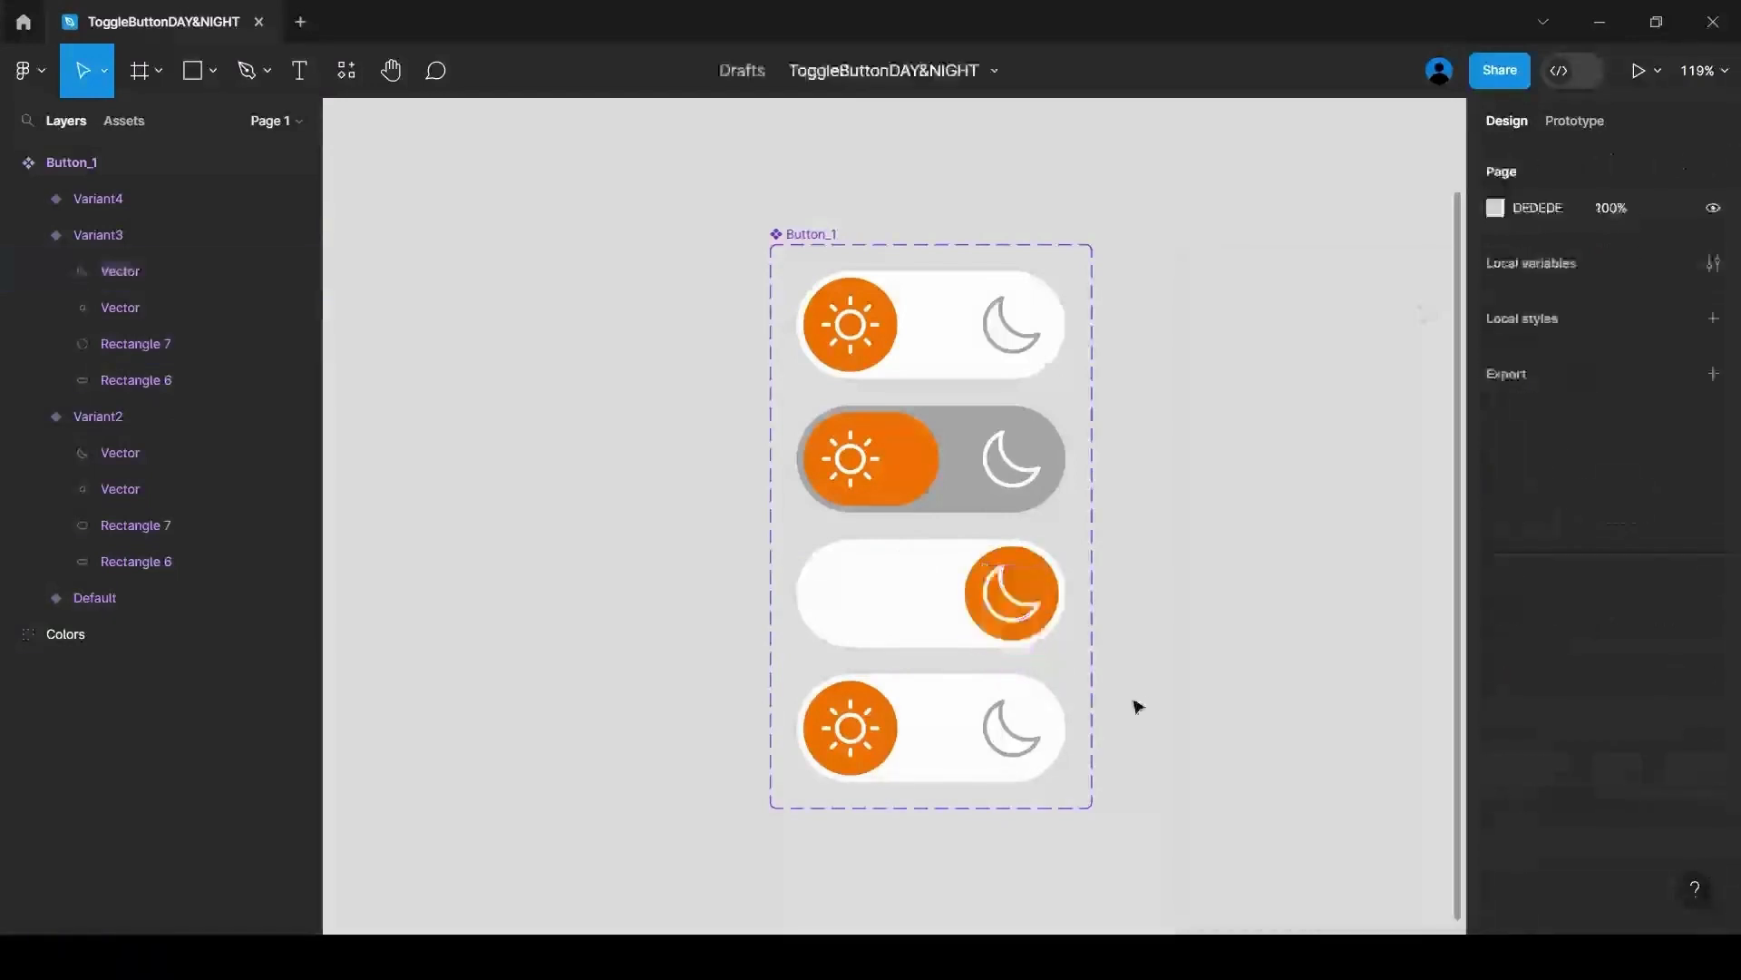
Change the stroke of Variant3's sun icon to the grey document colour A7A7A7.
scroll(1001, 650, up, 3)
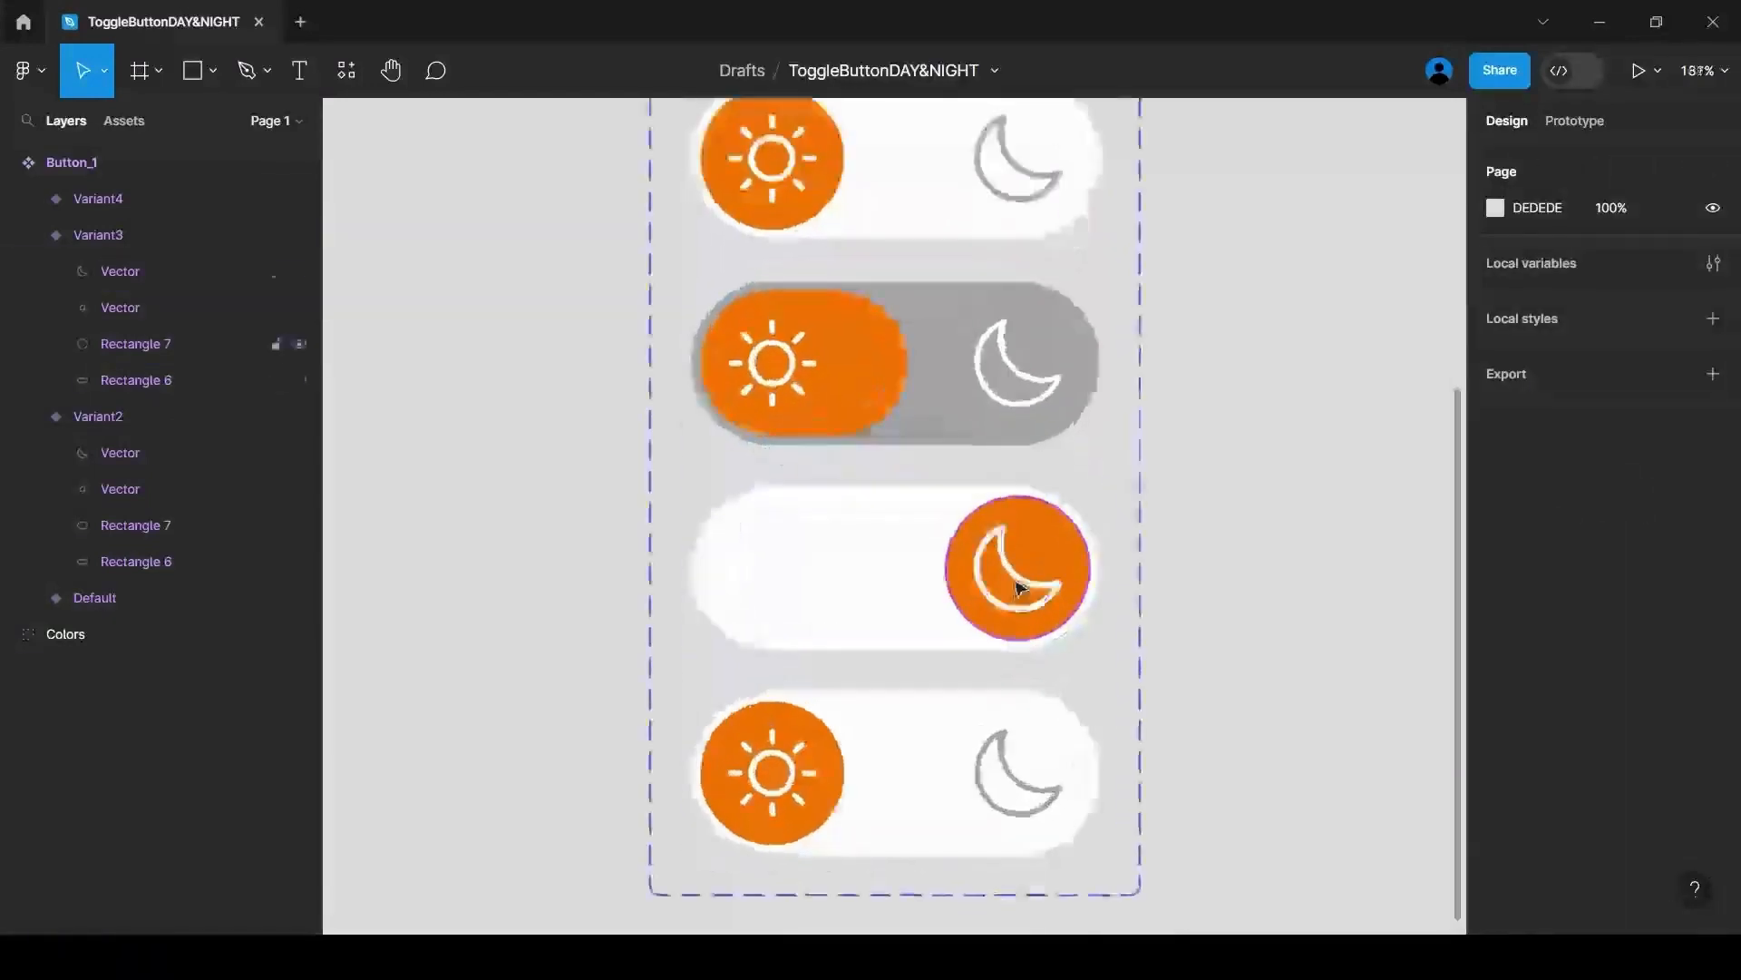
click(766, 599)
click(768, 568)
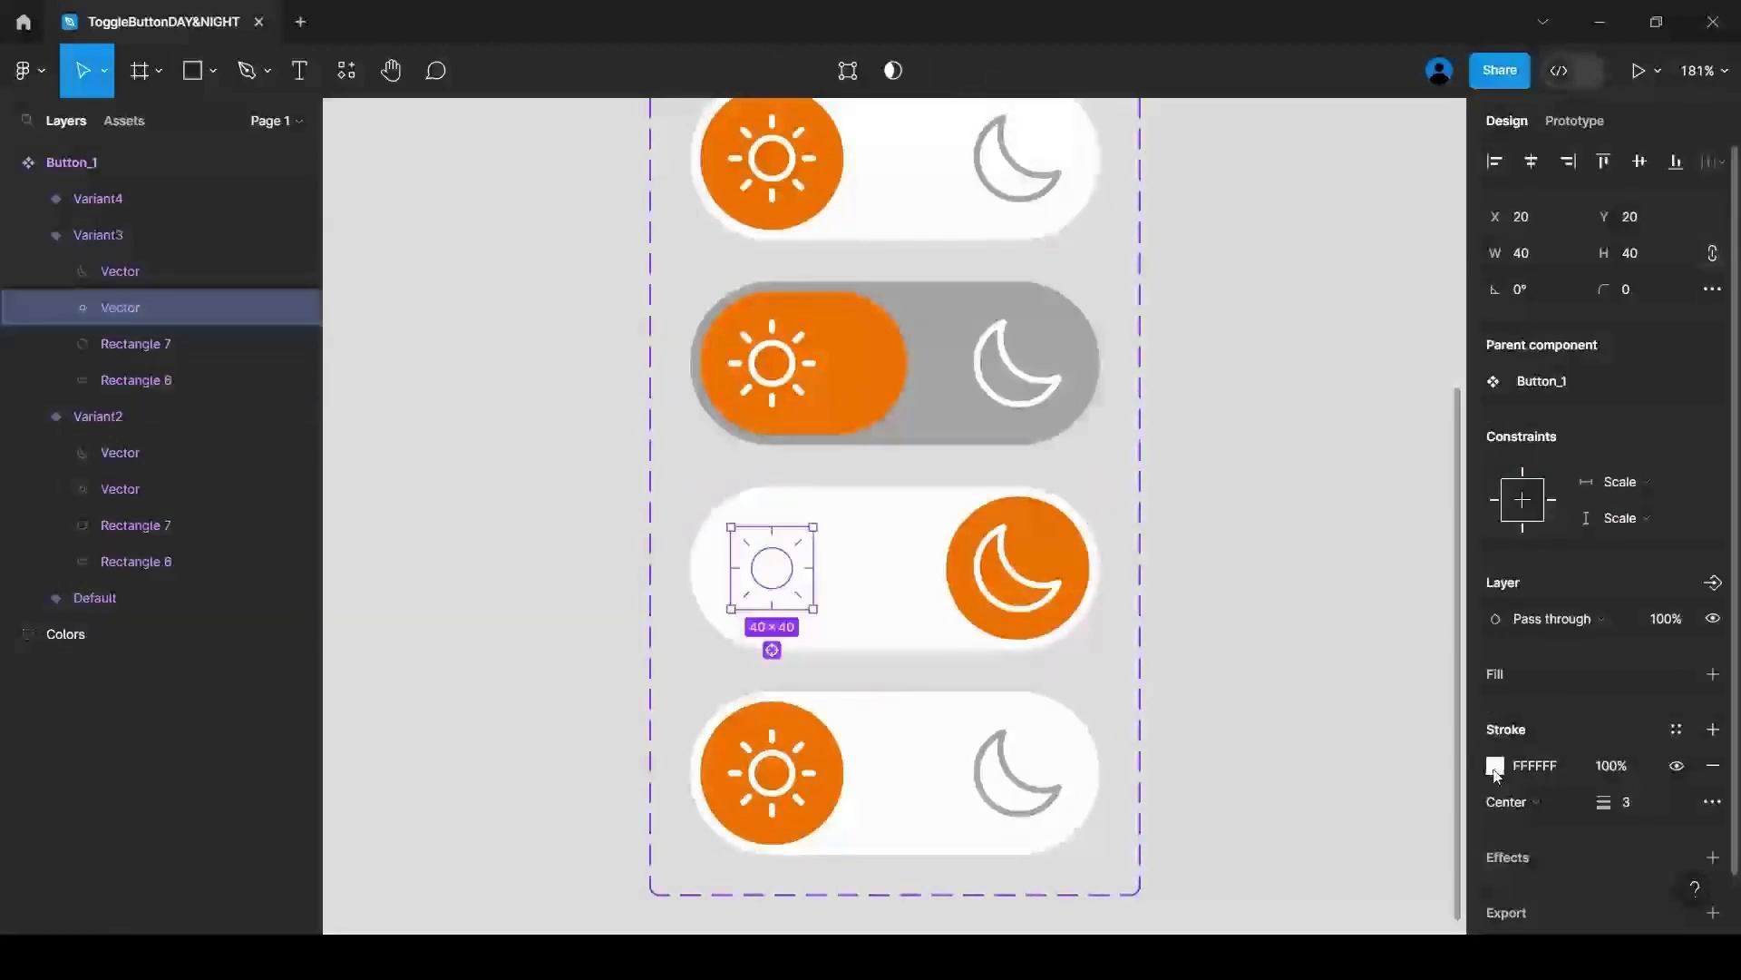
click(1495, 764)
click(1287, 807)
click(1444, 282)
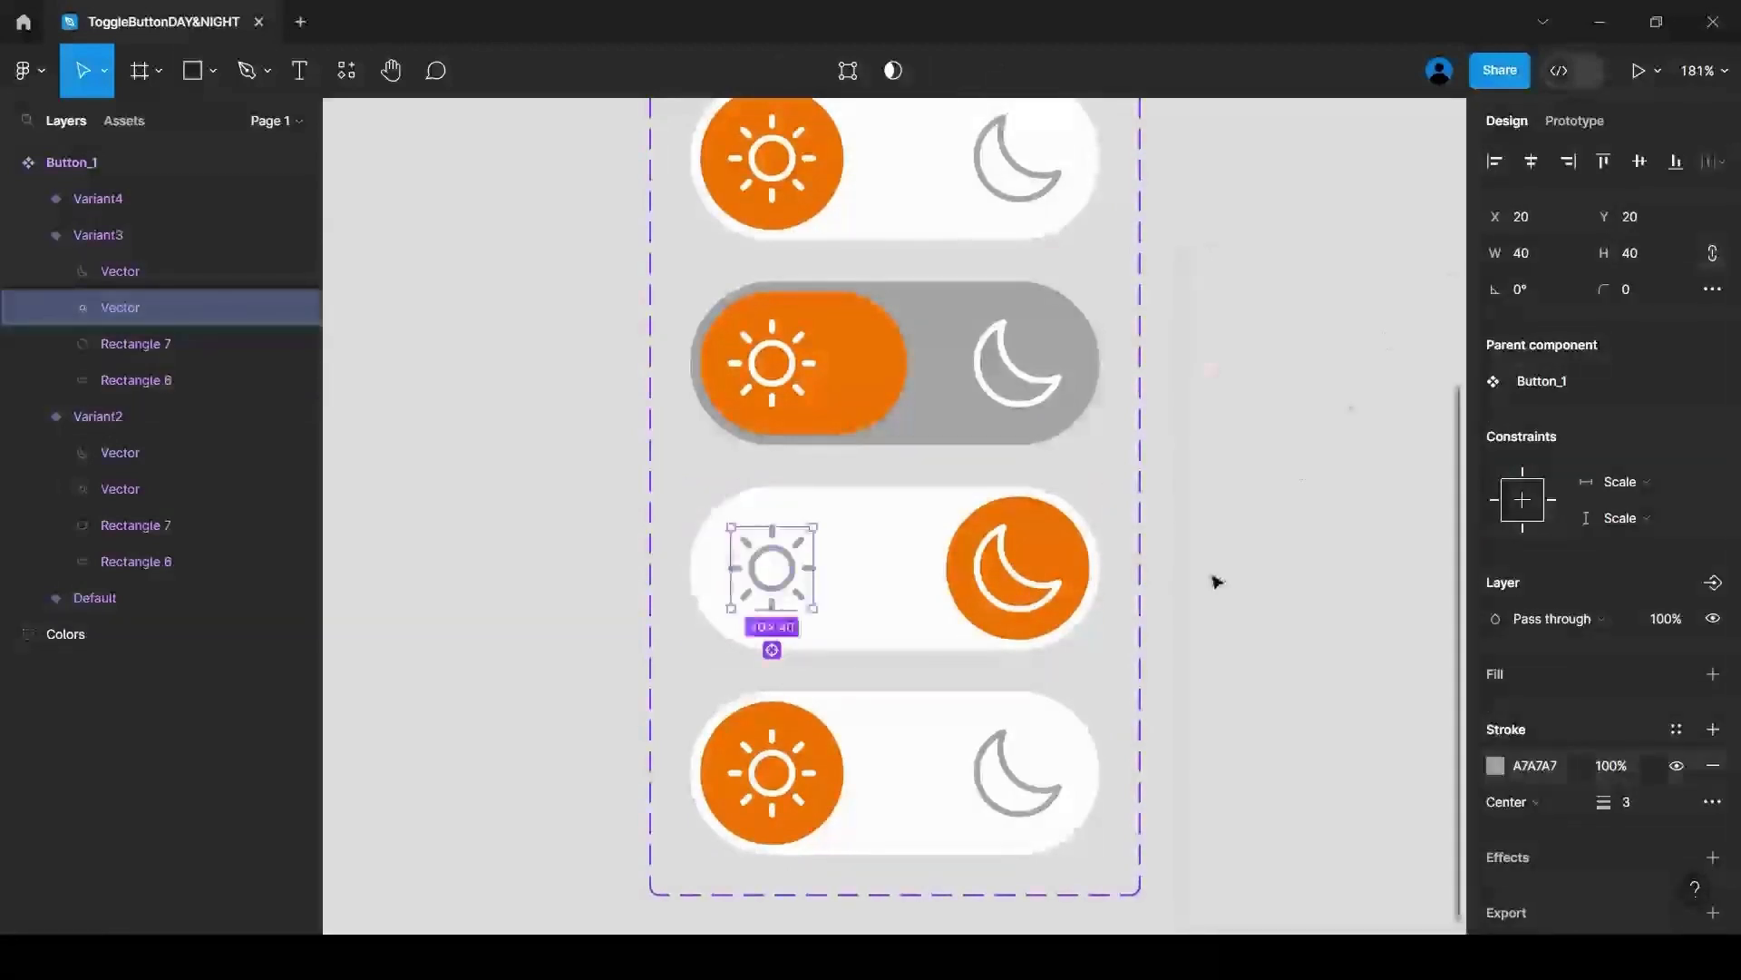
click(912, 553)
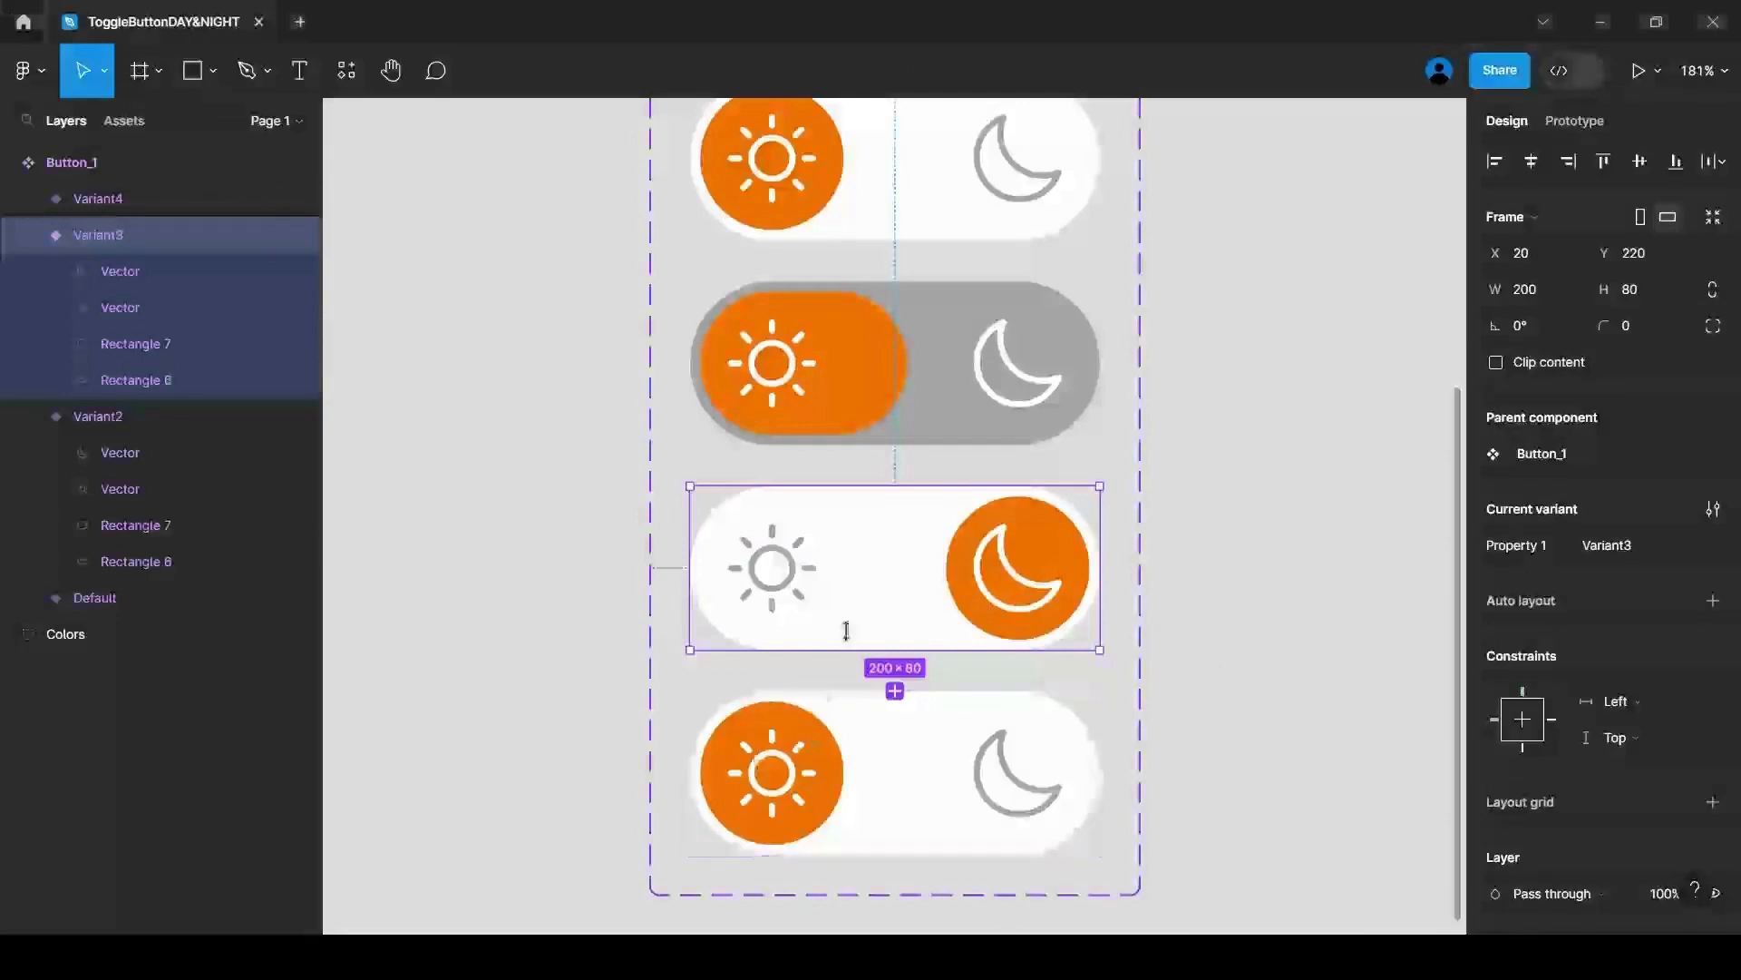
Fill Variant3's pill background with the dark grey 626262 sampled from the colour palette on the canvas.
scroll(778, 413, down, 4)
scroll(778, 417, up, 1)
click(137, 379)
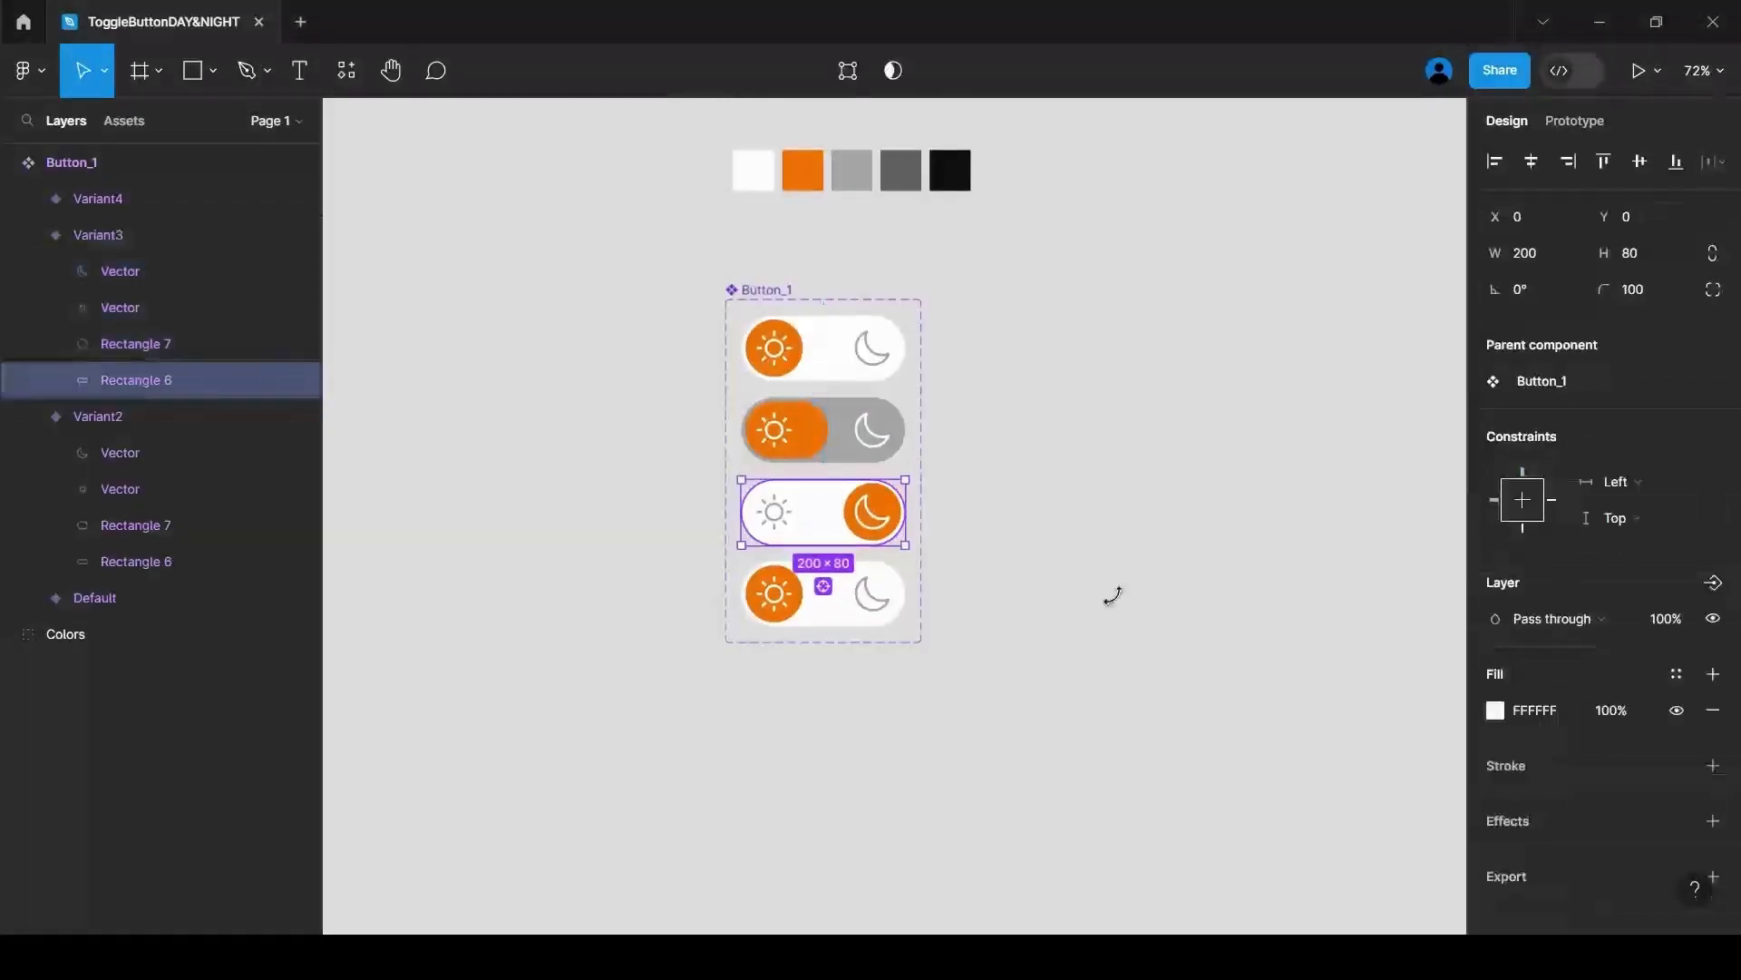
click(1494, 708)
click(1228, 663)
click(901, 171)
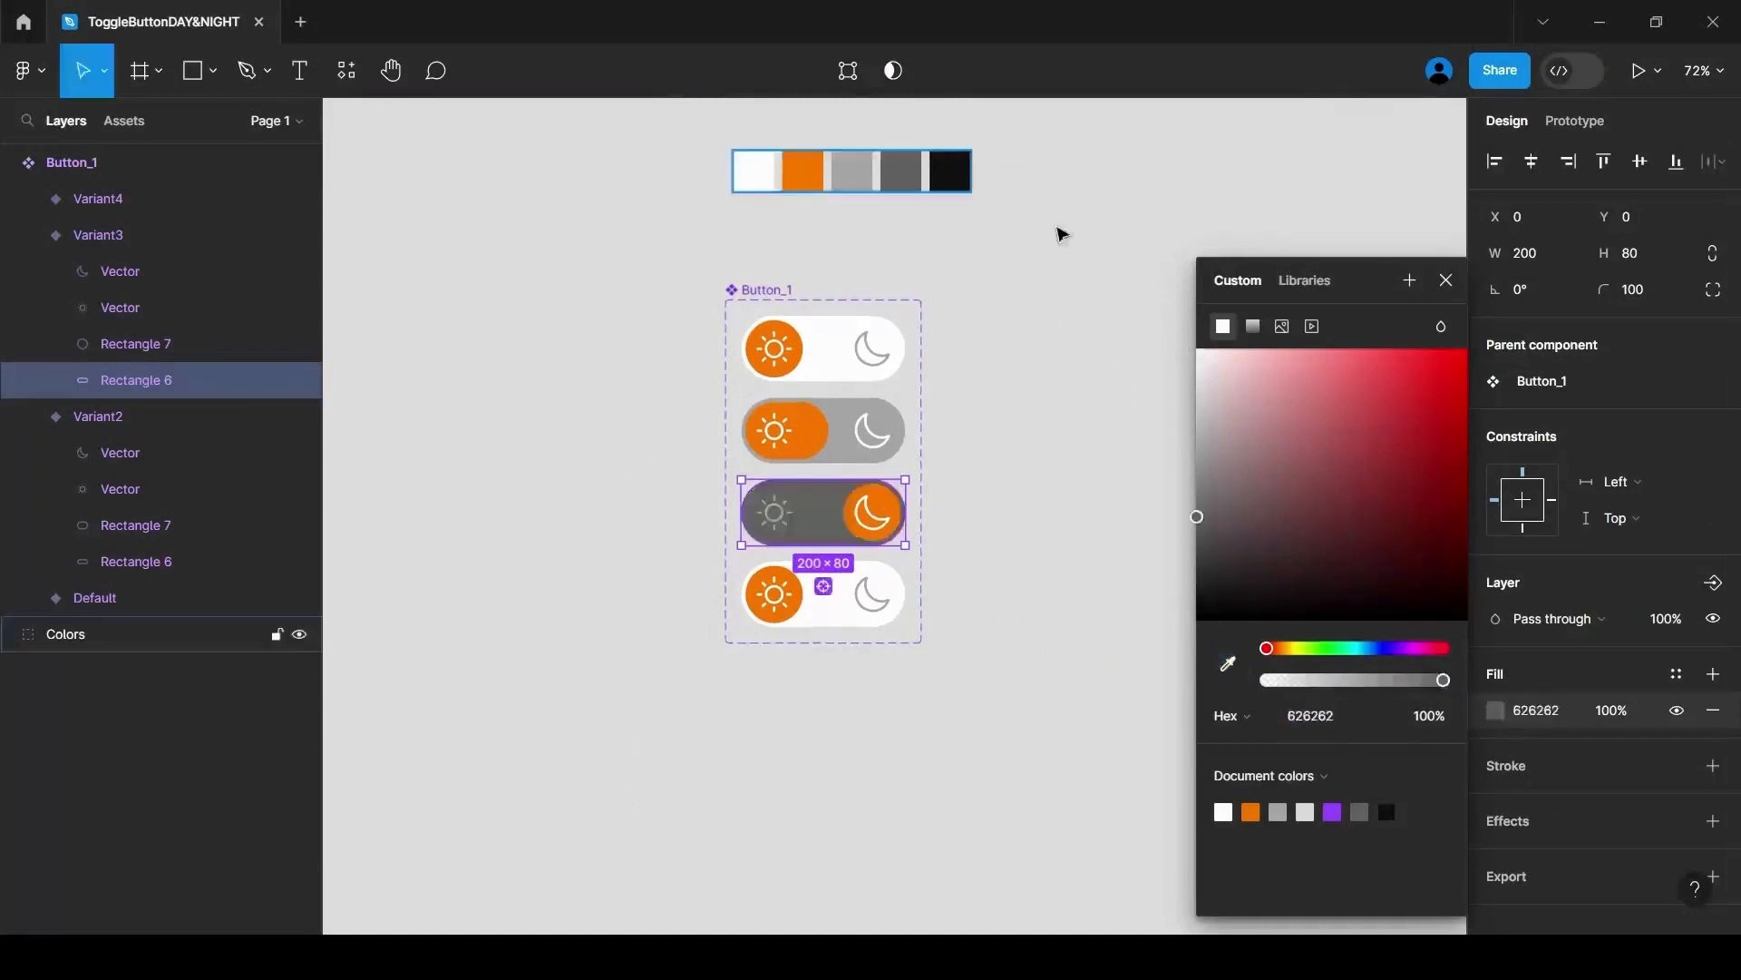
click(1446, 279)
Fill Variant4's pill background with the near-black 101010 sampled from the colour palette on the canvas.
scroll(832, 591, up, 4)
scroll(811, 539, up, 1)
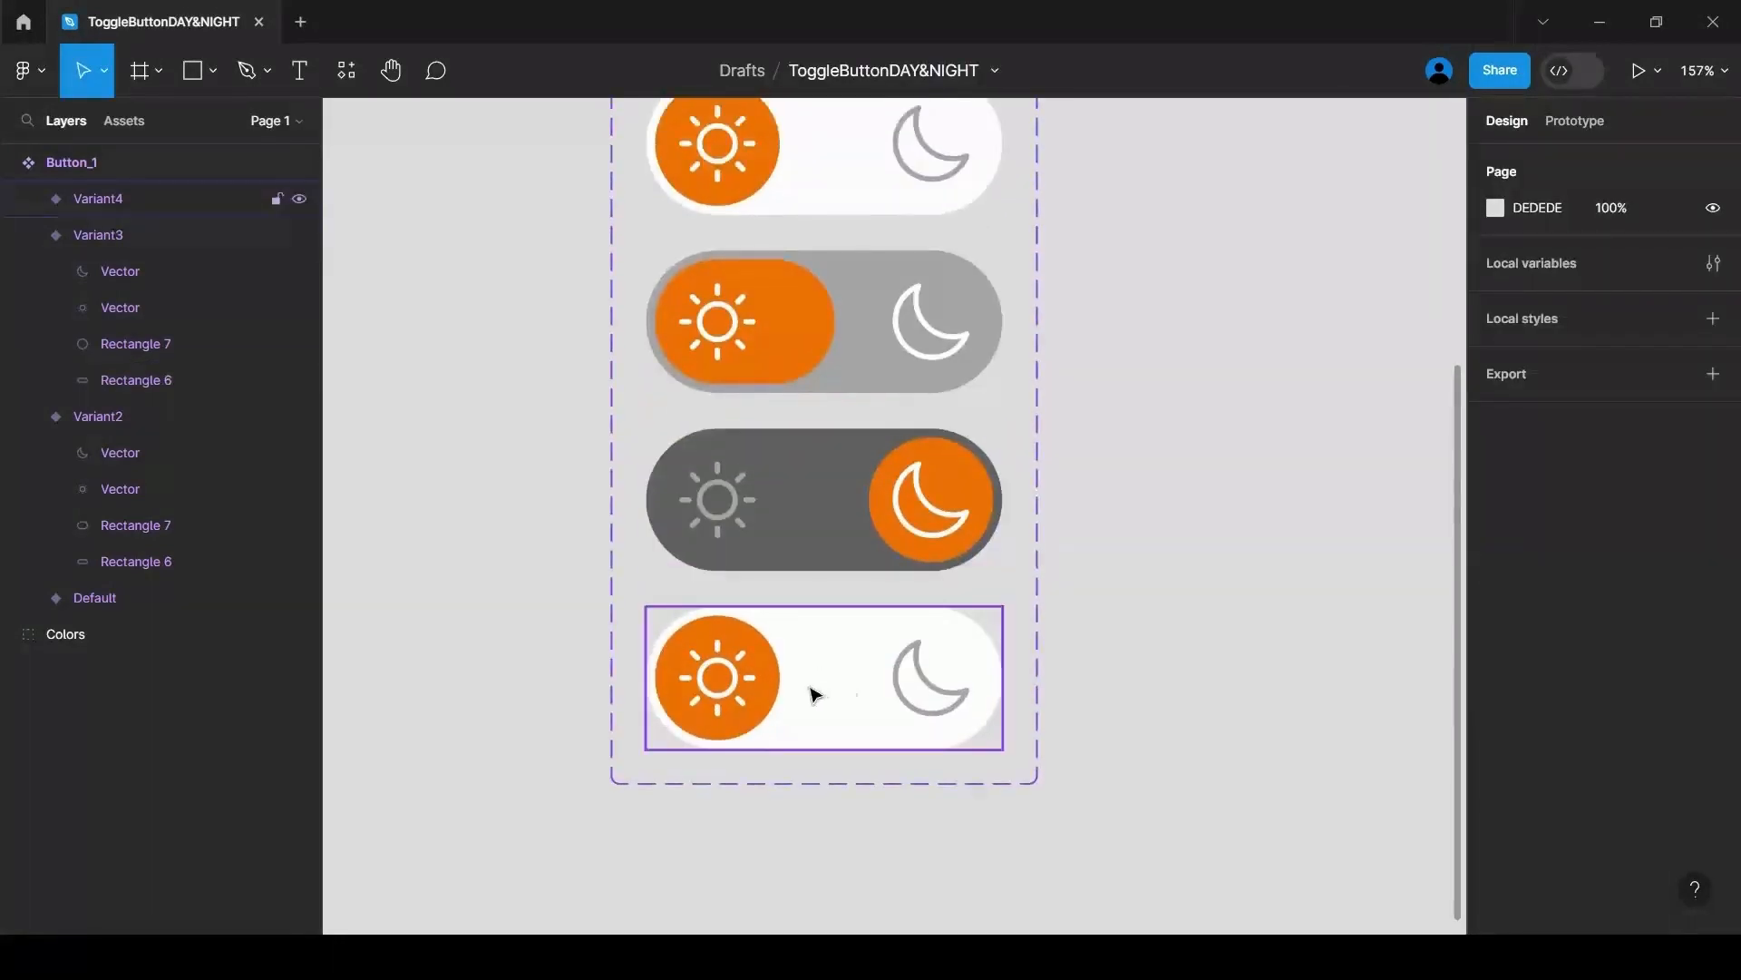
click(775, 676)
scroll(934, 544, down, 3)
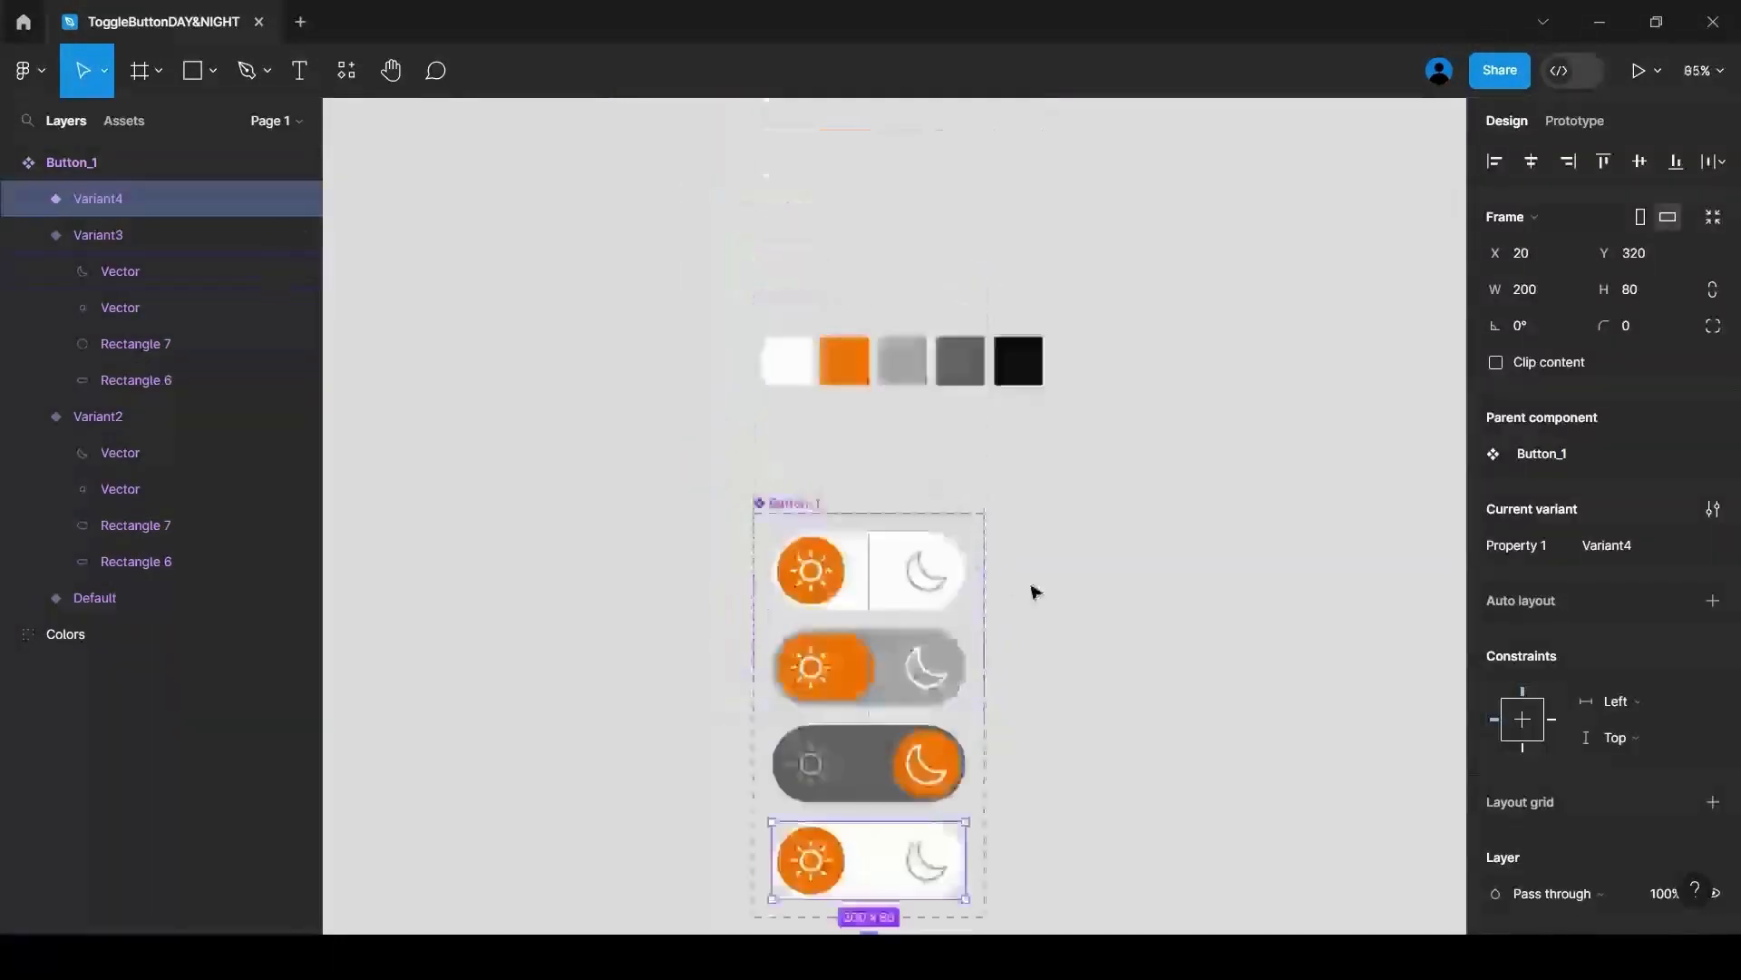
click(27, 199)
click(136, 350)
scroll(634, 568, down, 1)
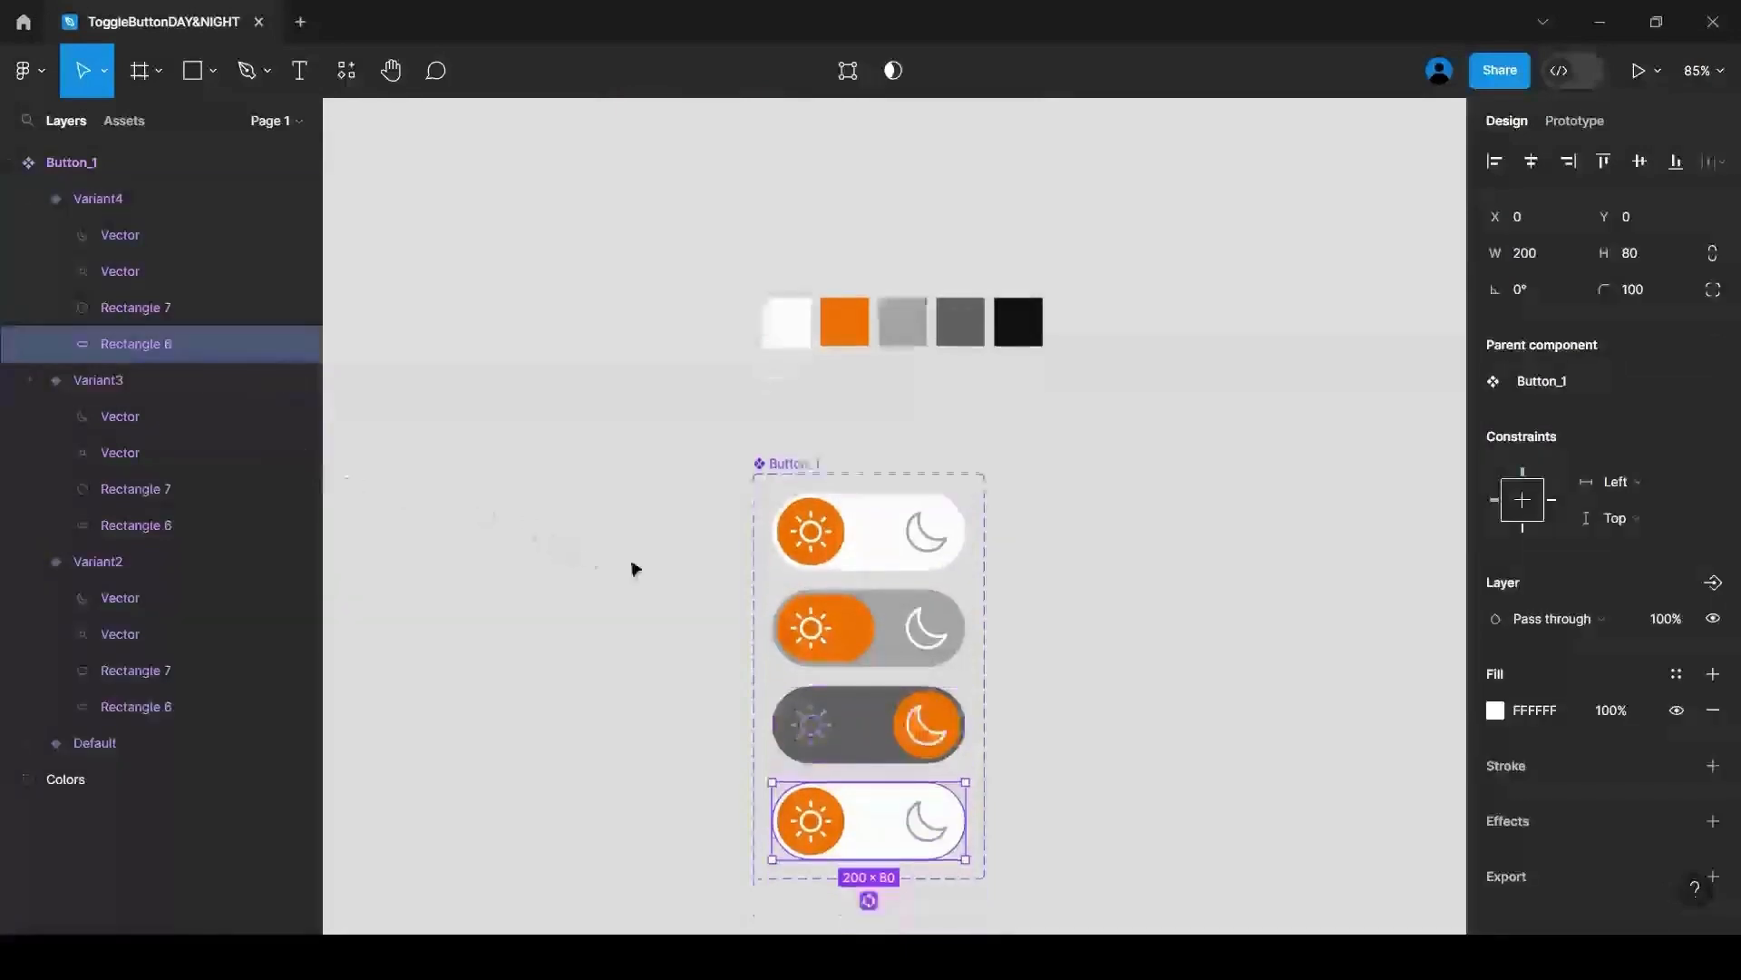
click(1495, 710)
click(1228, 665)
click(1018, 322)
key(Escape)
Move Variant4's orange circle to the right end of the pill, behind the moon icon.
scroll(1128, 642, down, 3)
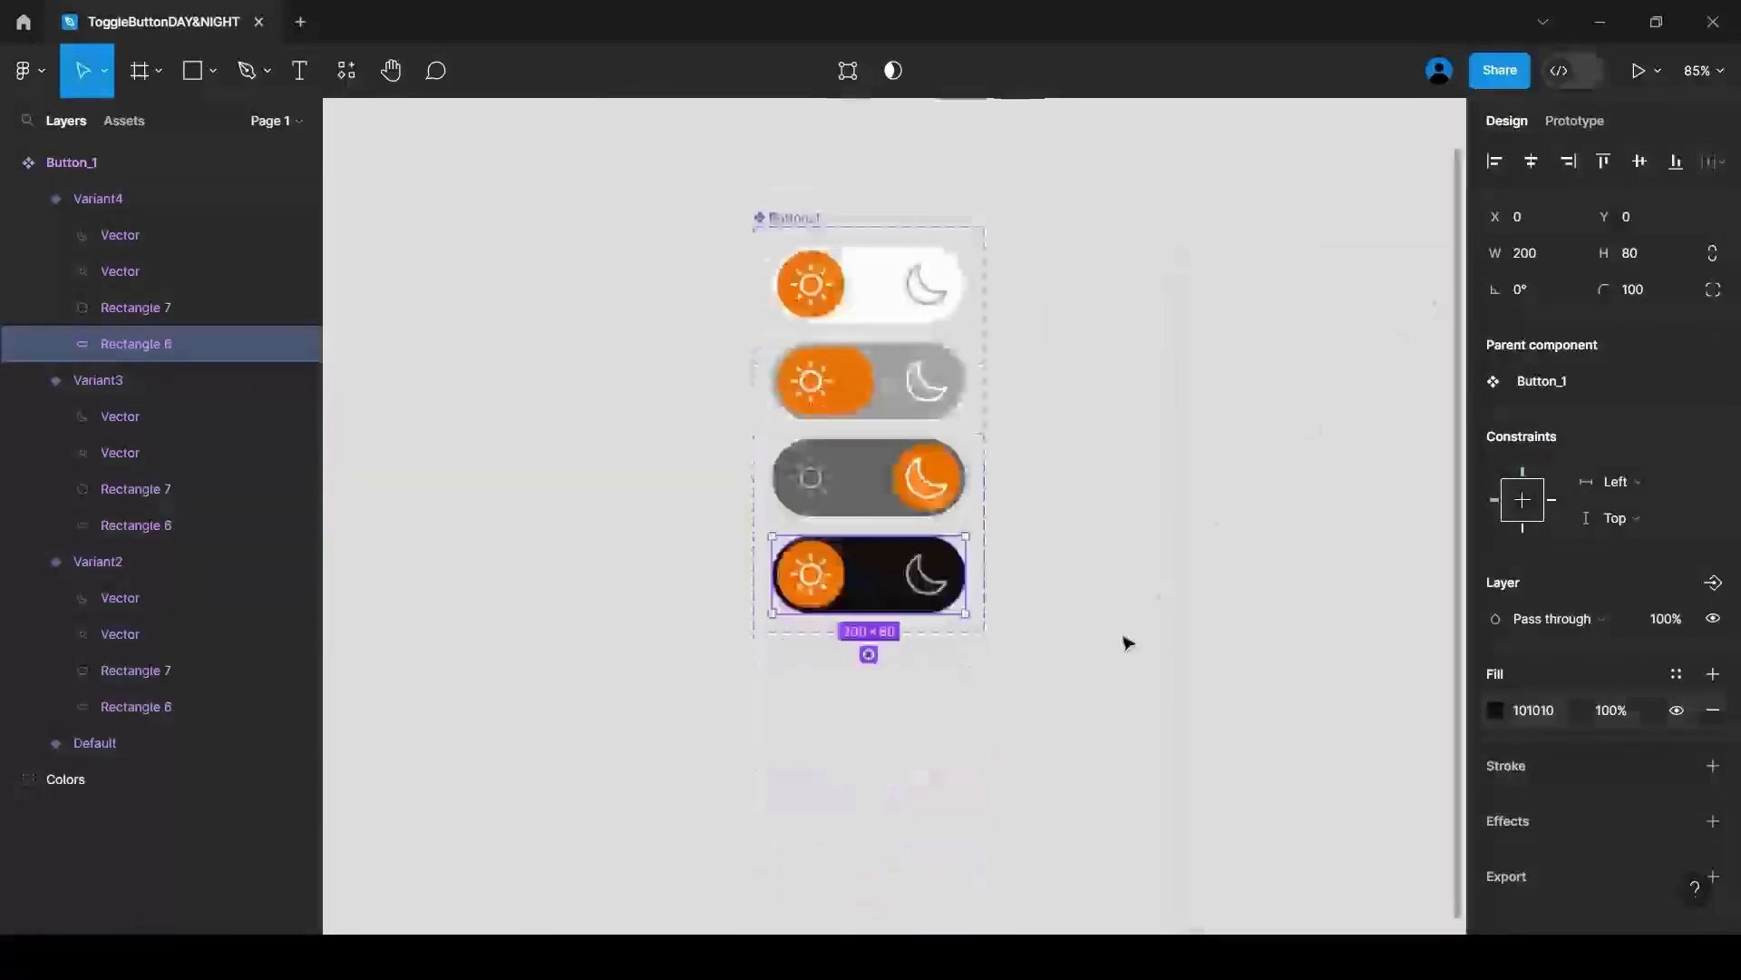
scroll(985, 540, up, 3)
click(789, 524)
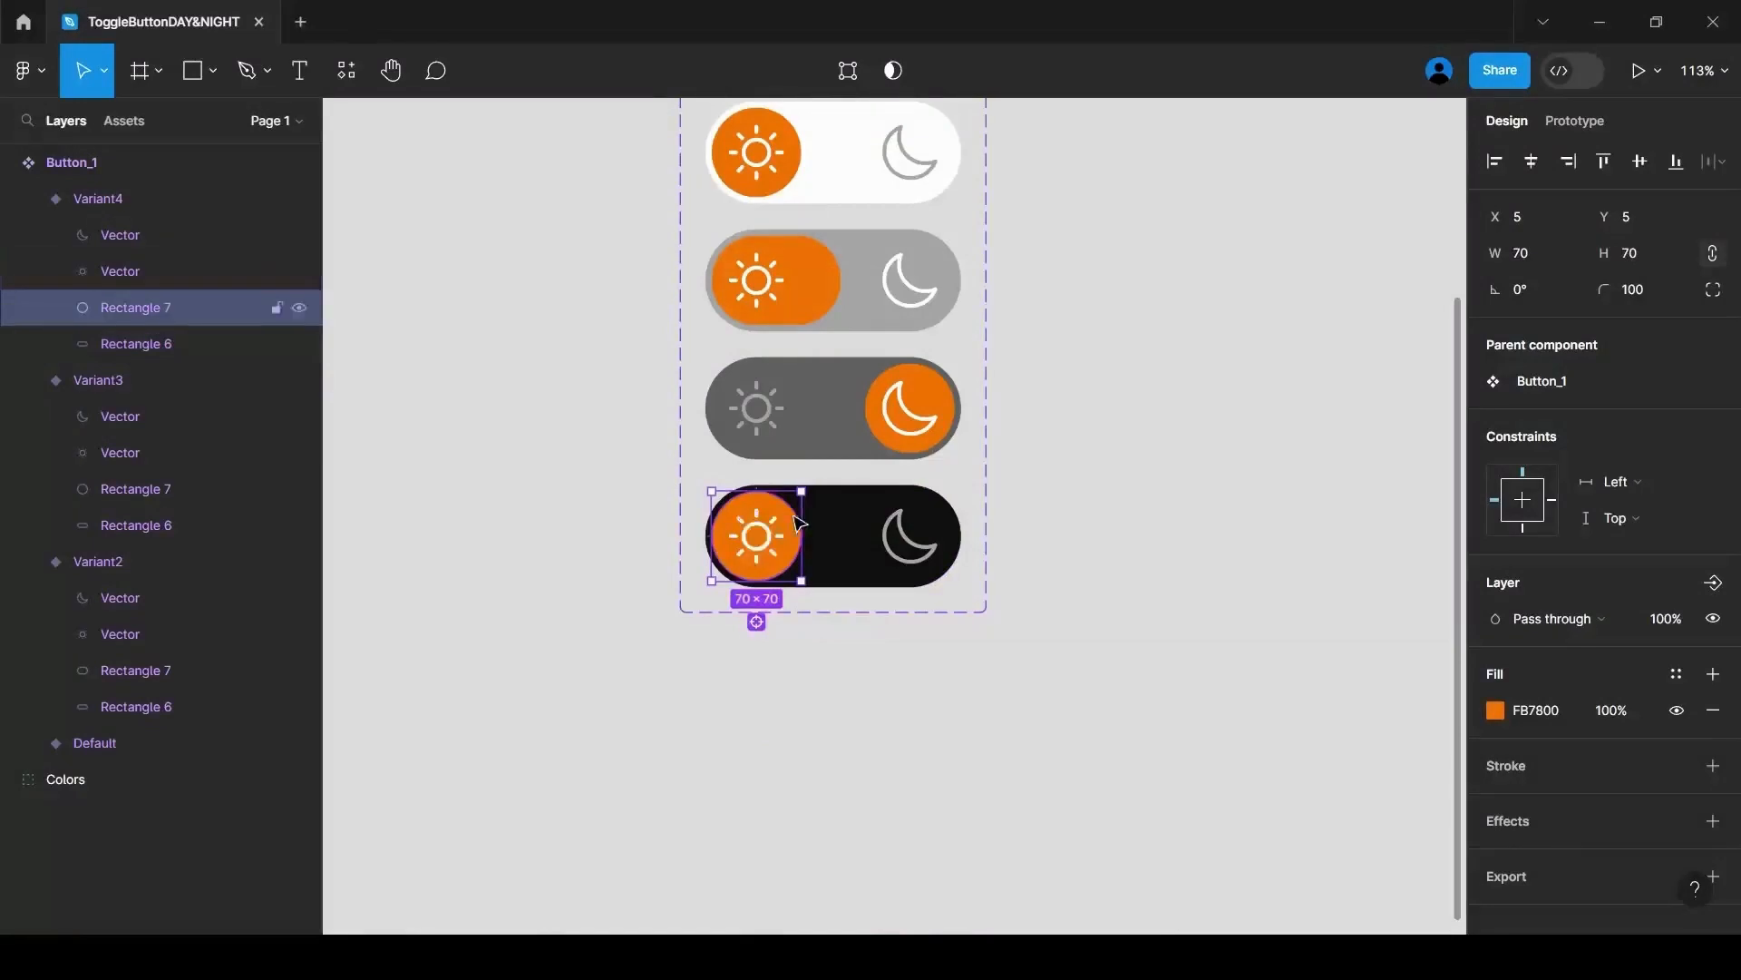
drag(798, 524, 954, 532)
Change the stroke of Variant4's moon icon to the white document colour.
click(909, 535)
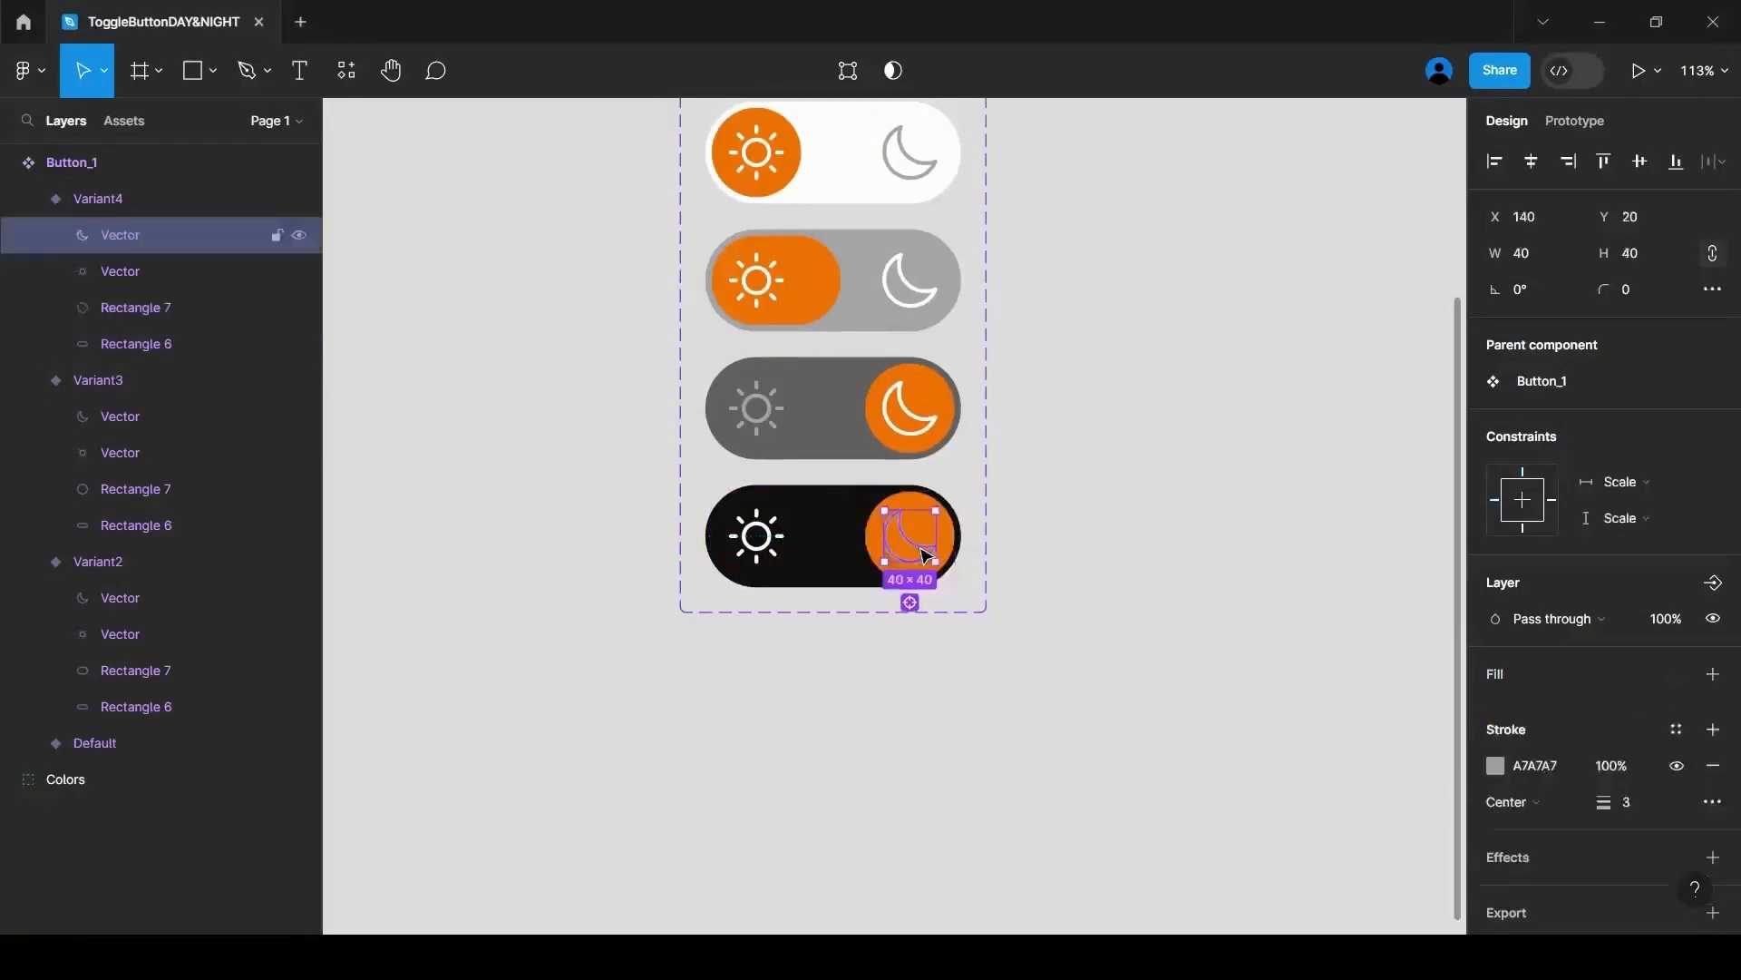
click(1496, 766)
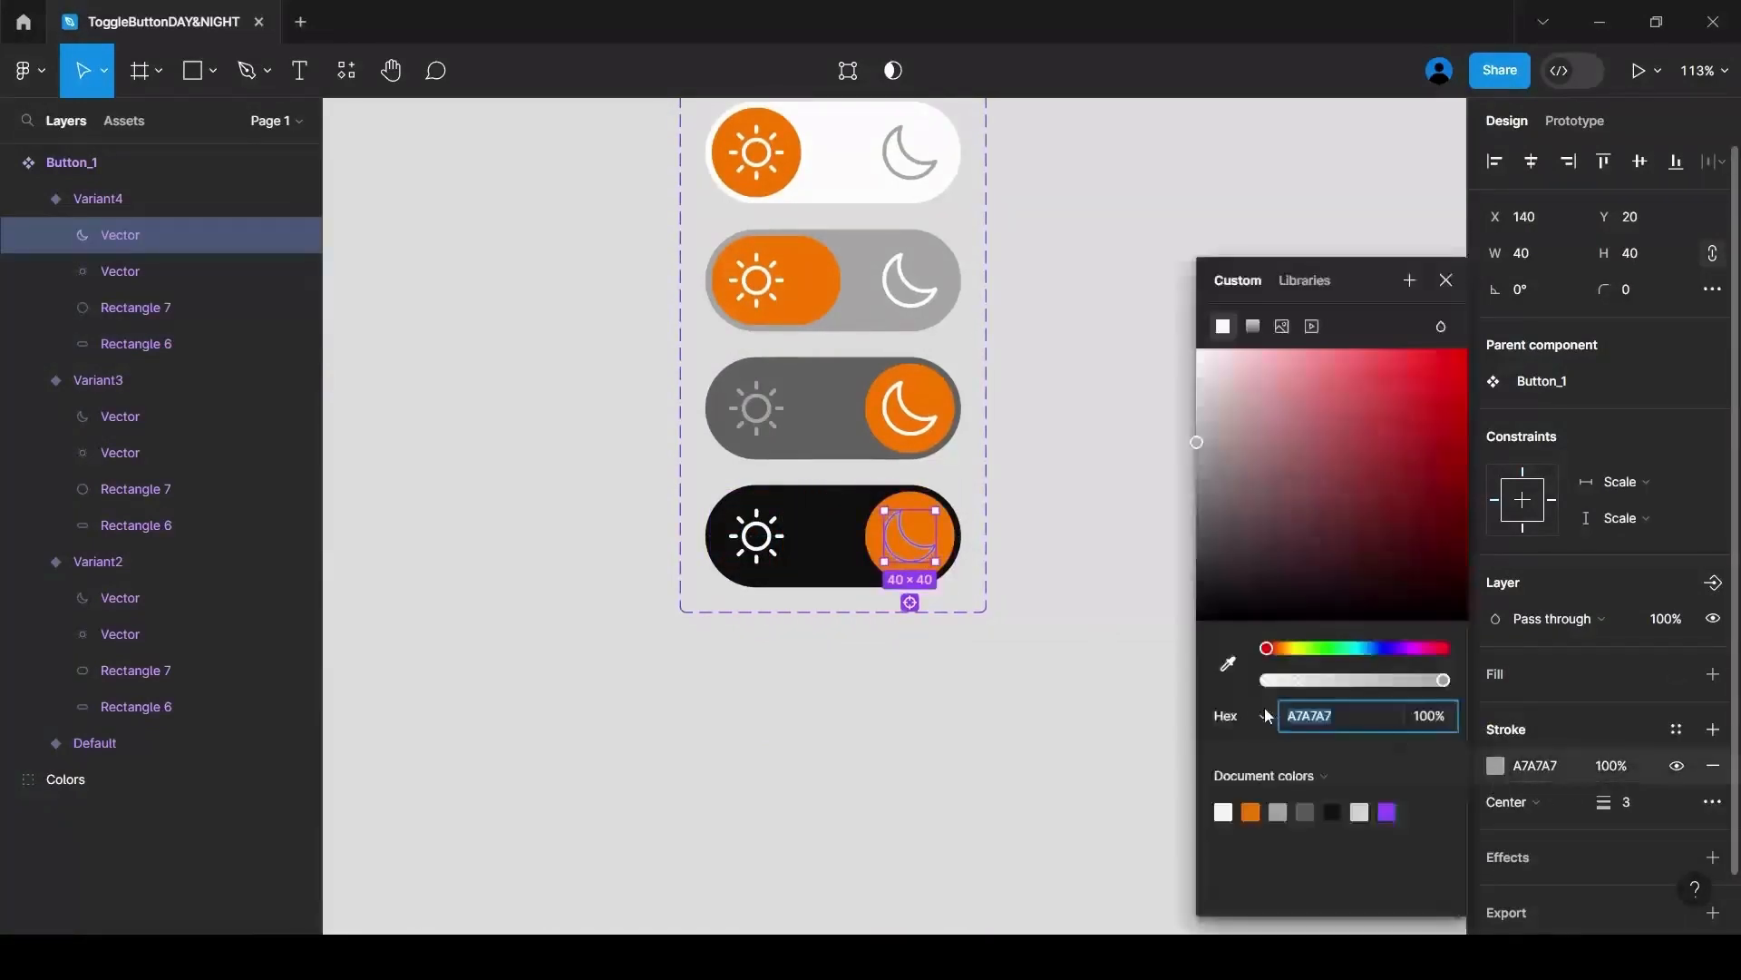
click(1224, 812)
Change the stroke of Variant4's sun icon to the grey document colour A7A7A7.
click(755, 542)
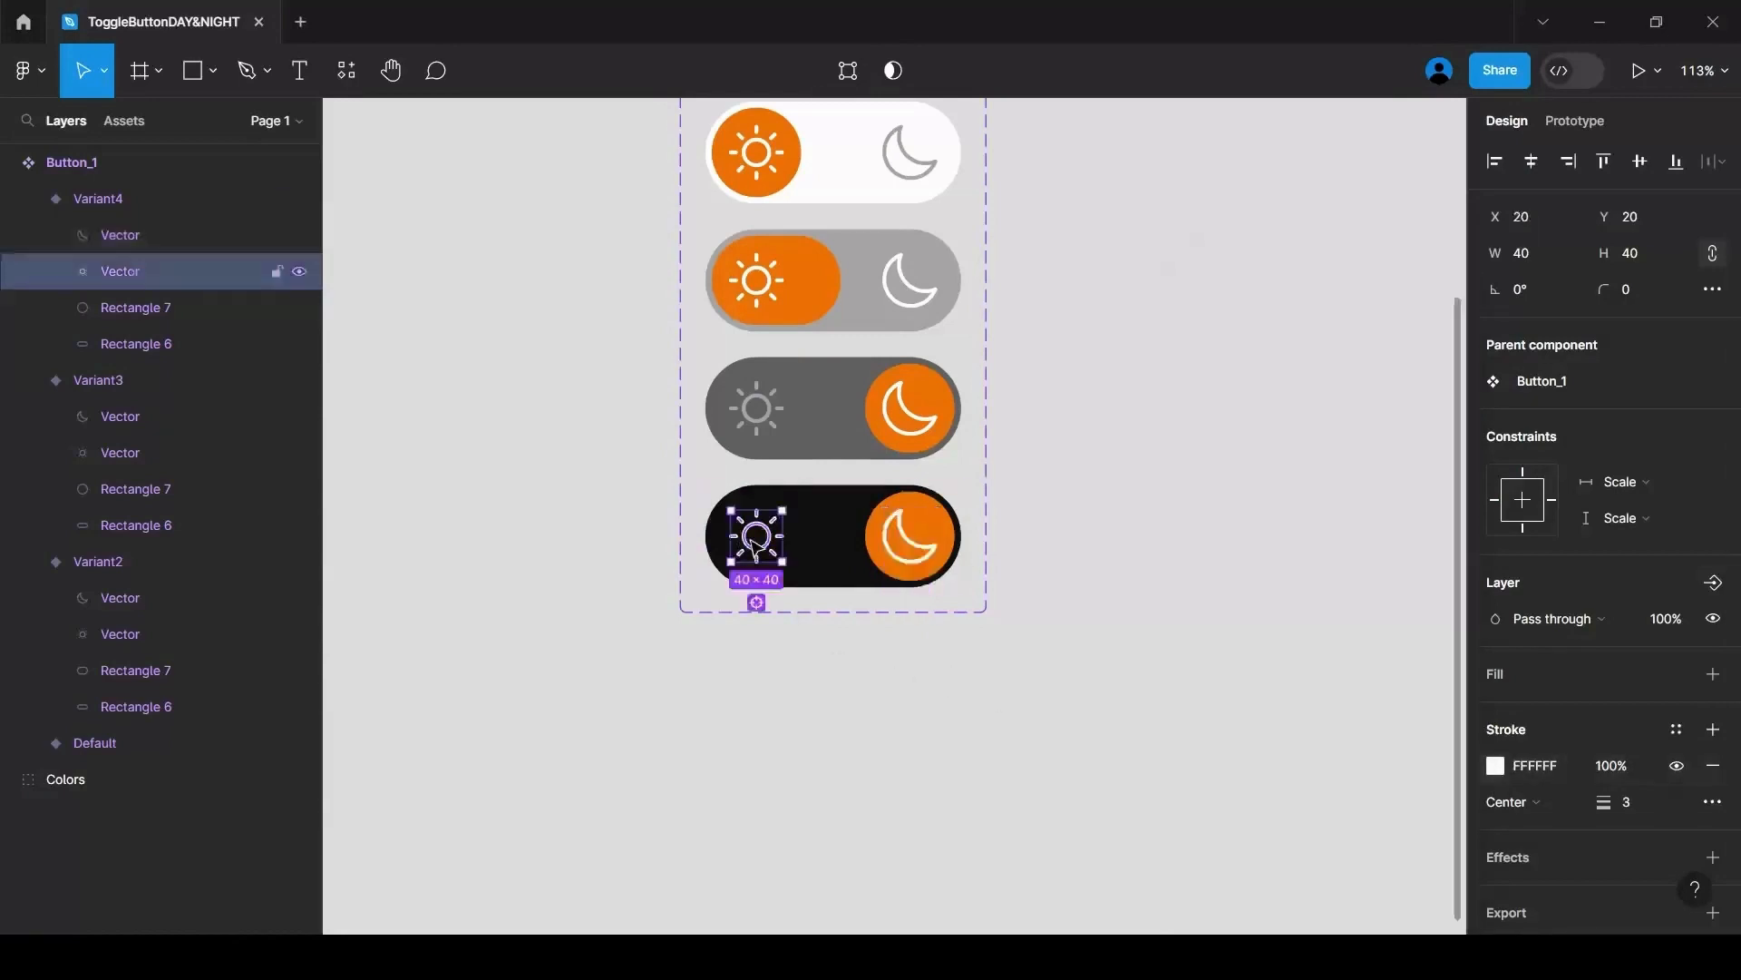
click(1495, 767)
click(1278, 812)
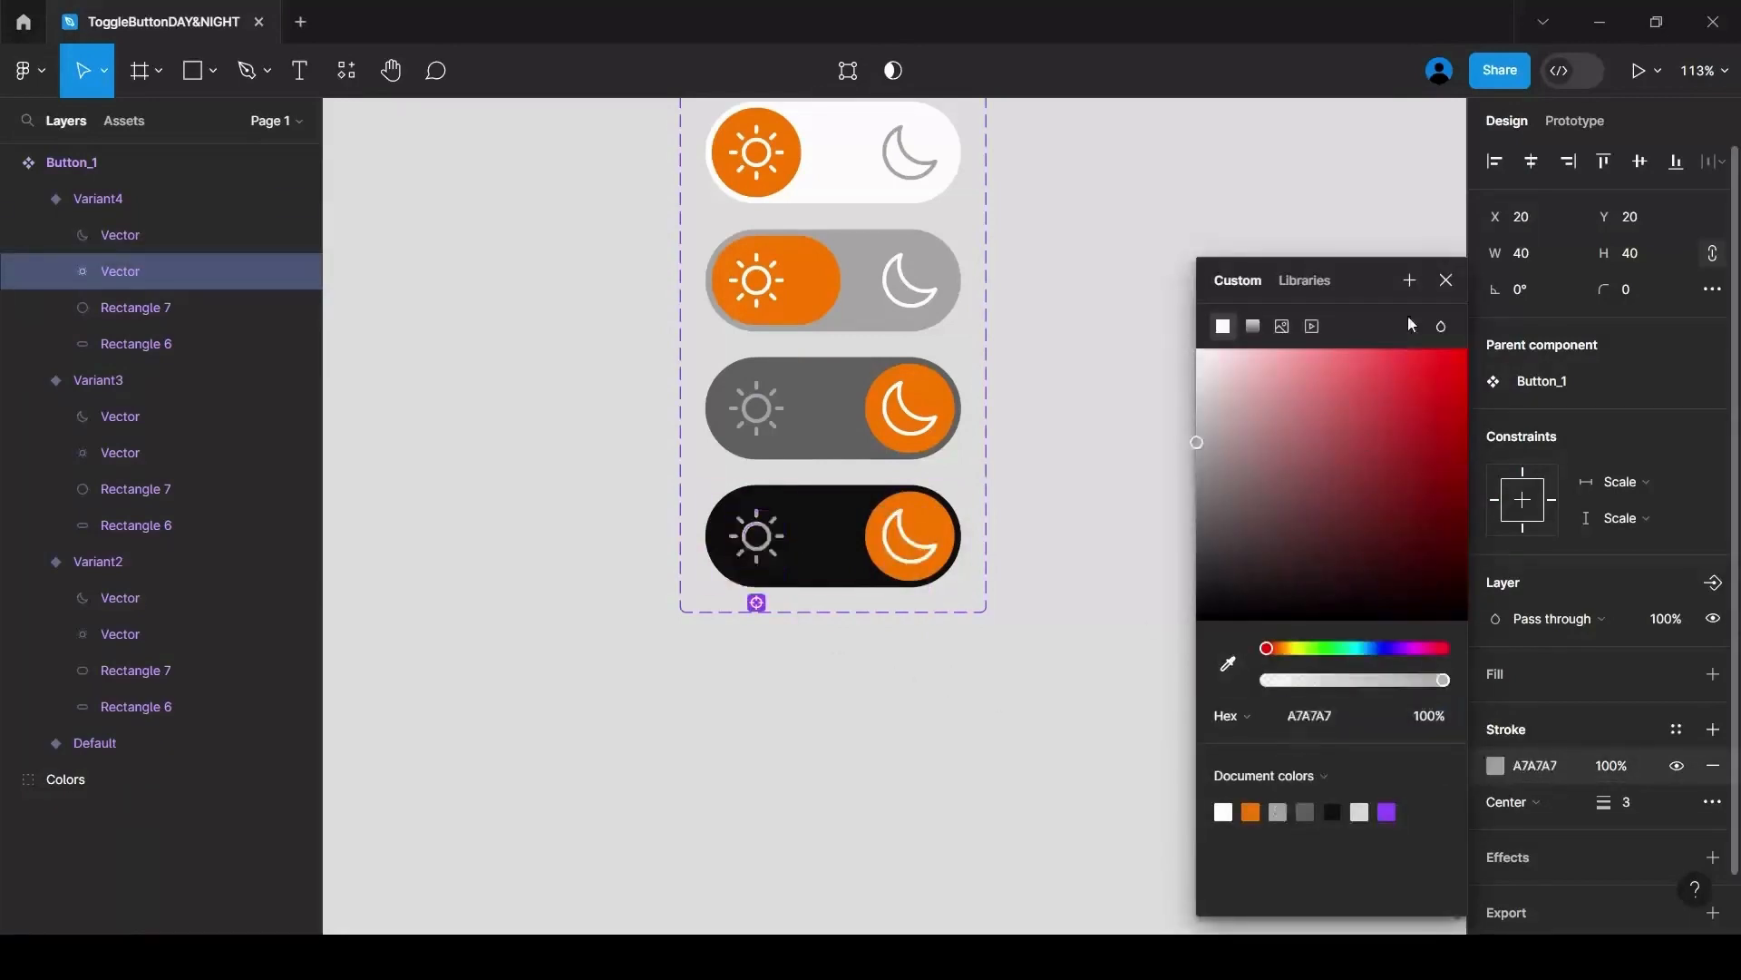
click(1225, 421)
Stretch Variant3's orange circle toward the sun into a rounded shape about 105 × 70.
scroll(1218, 426, up, 2)
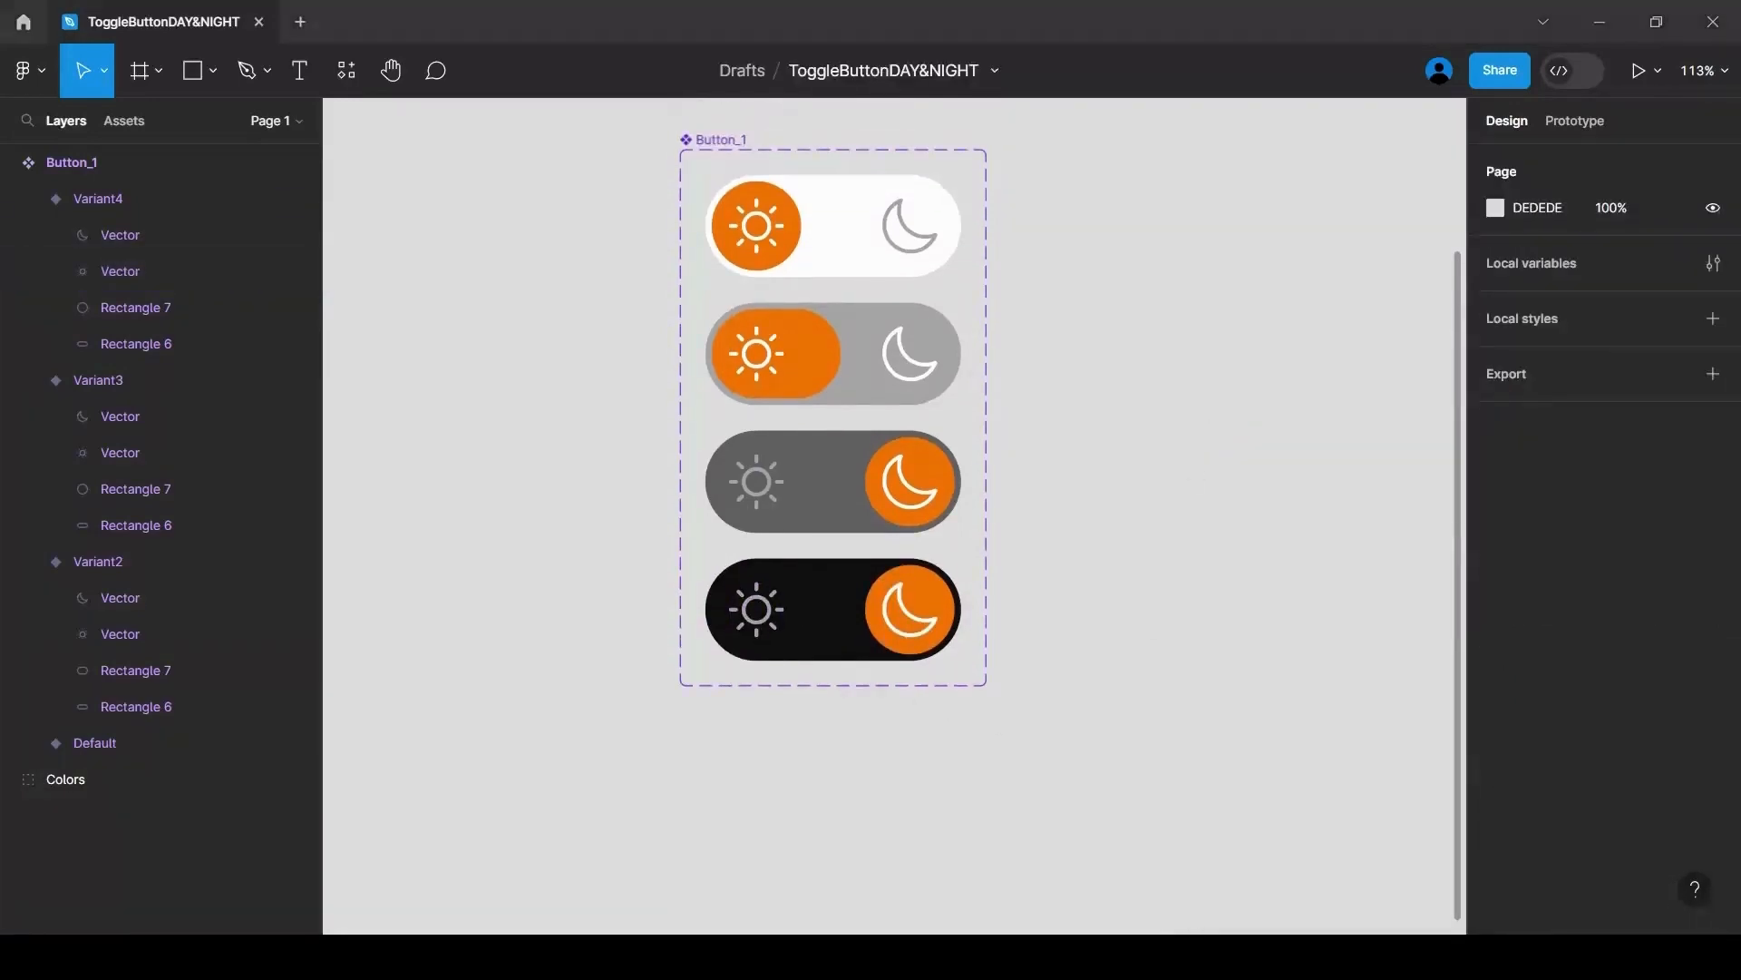
click(876, 491)
click(878, 494)
click(874, 495)
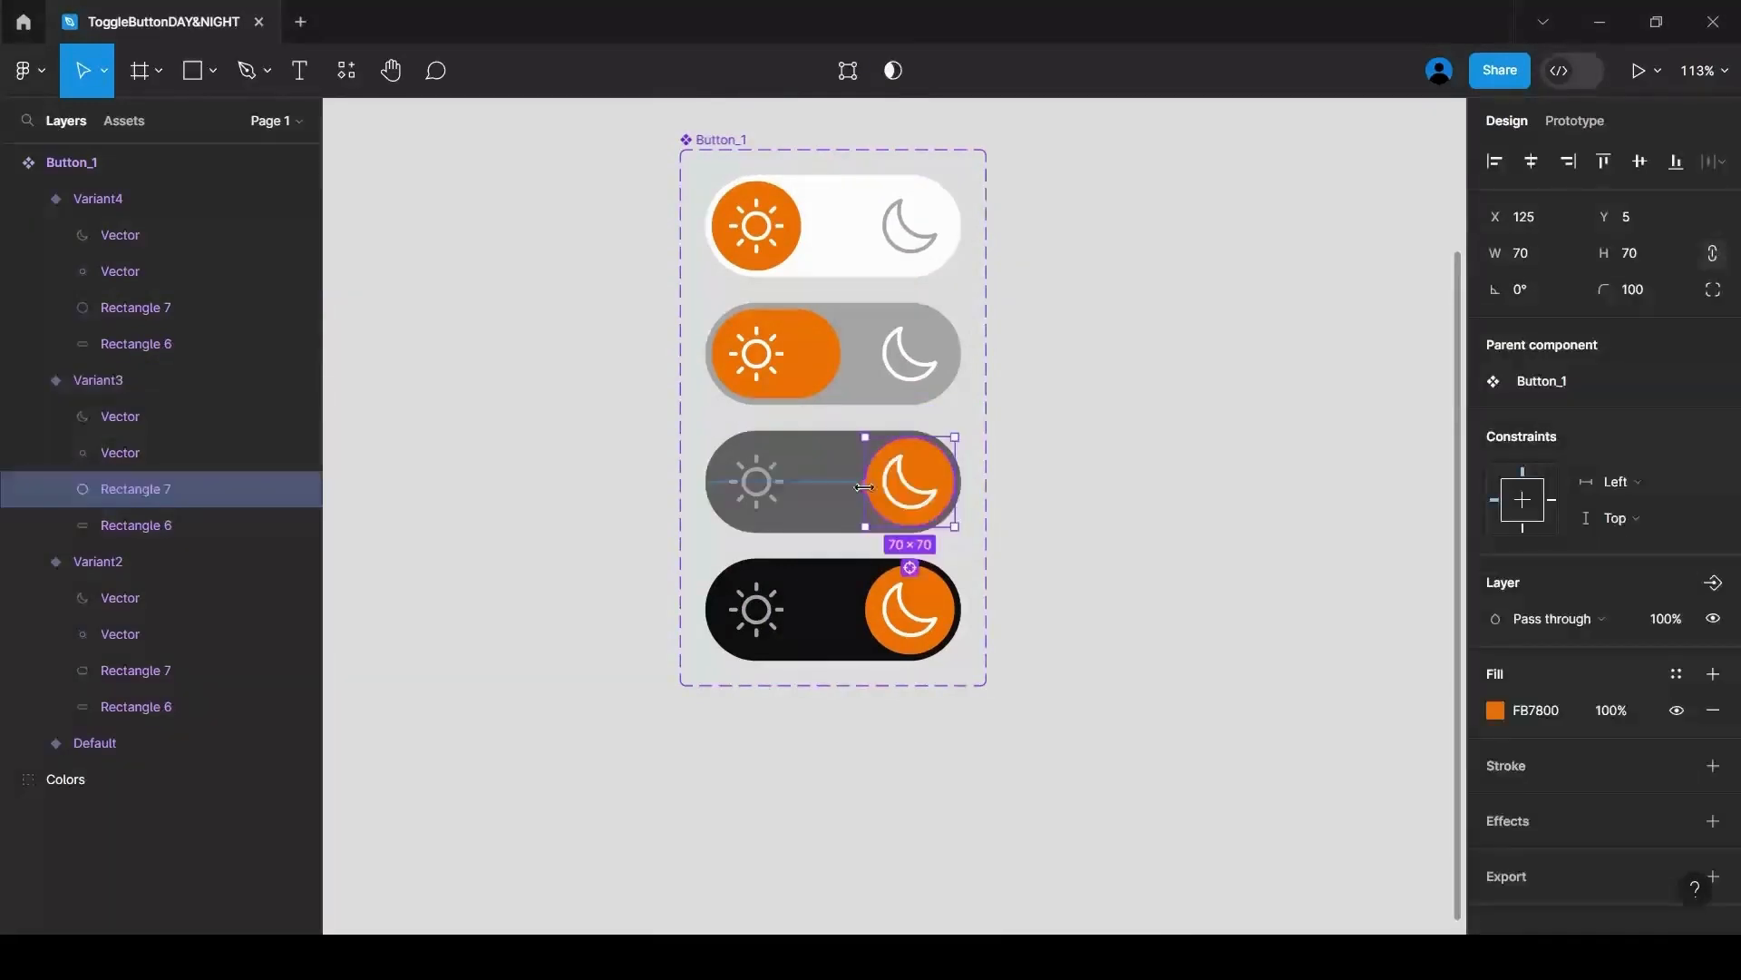
drag(866, 494, 820, 495)
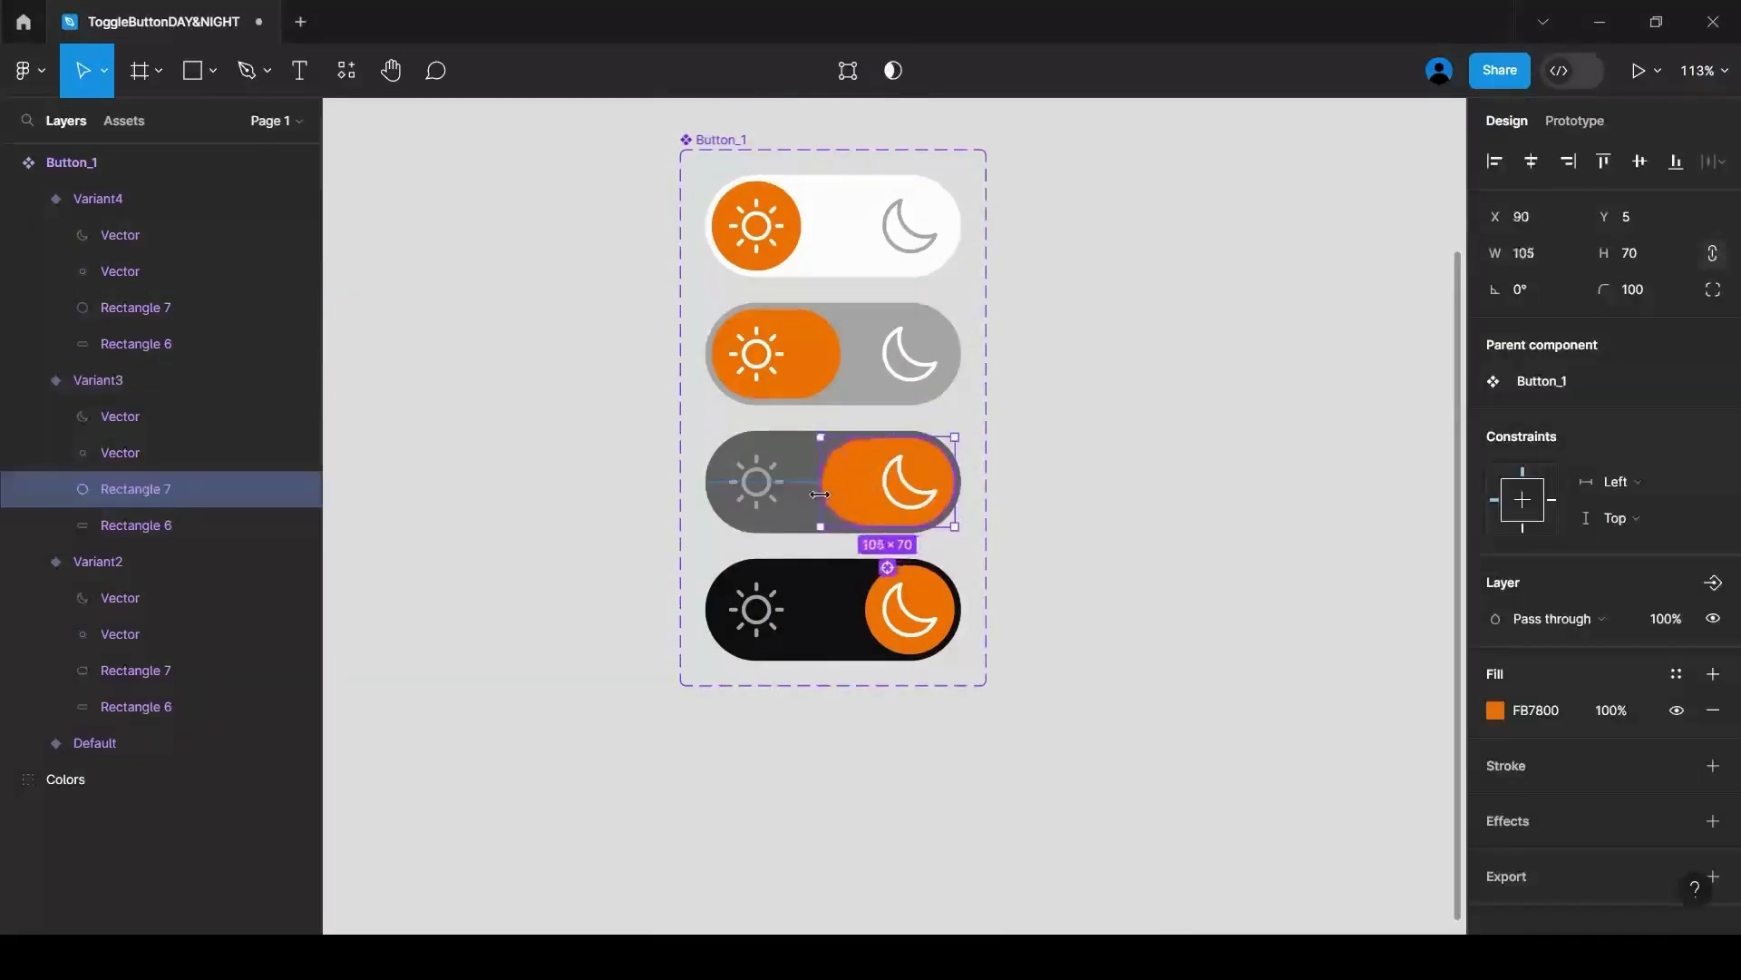
click(1043, 537)
Link the Default variant to Variant2 with an on-click Change to interaction.
click(860, 235)
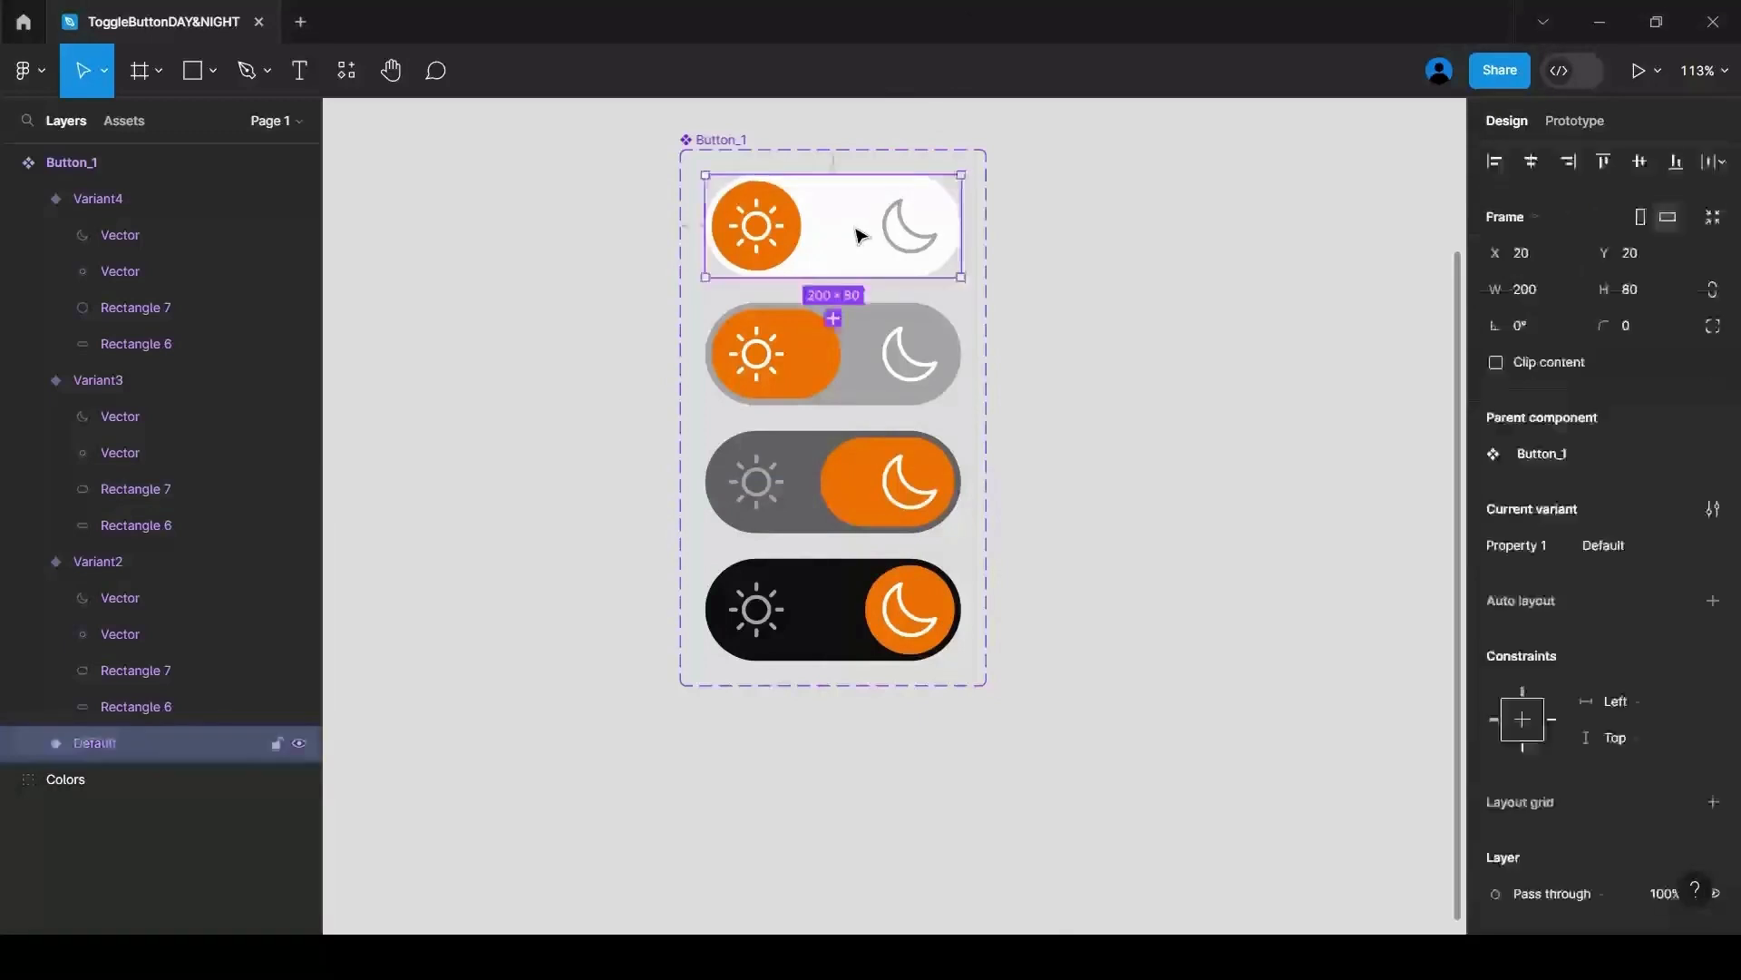
click(1574, 120)
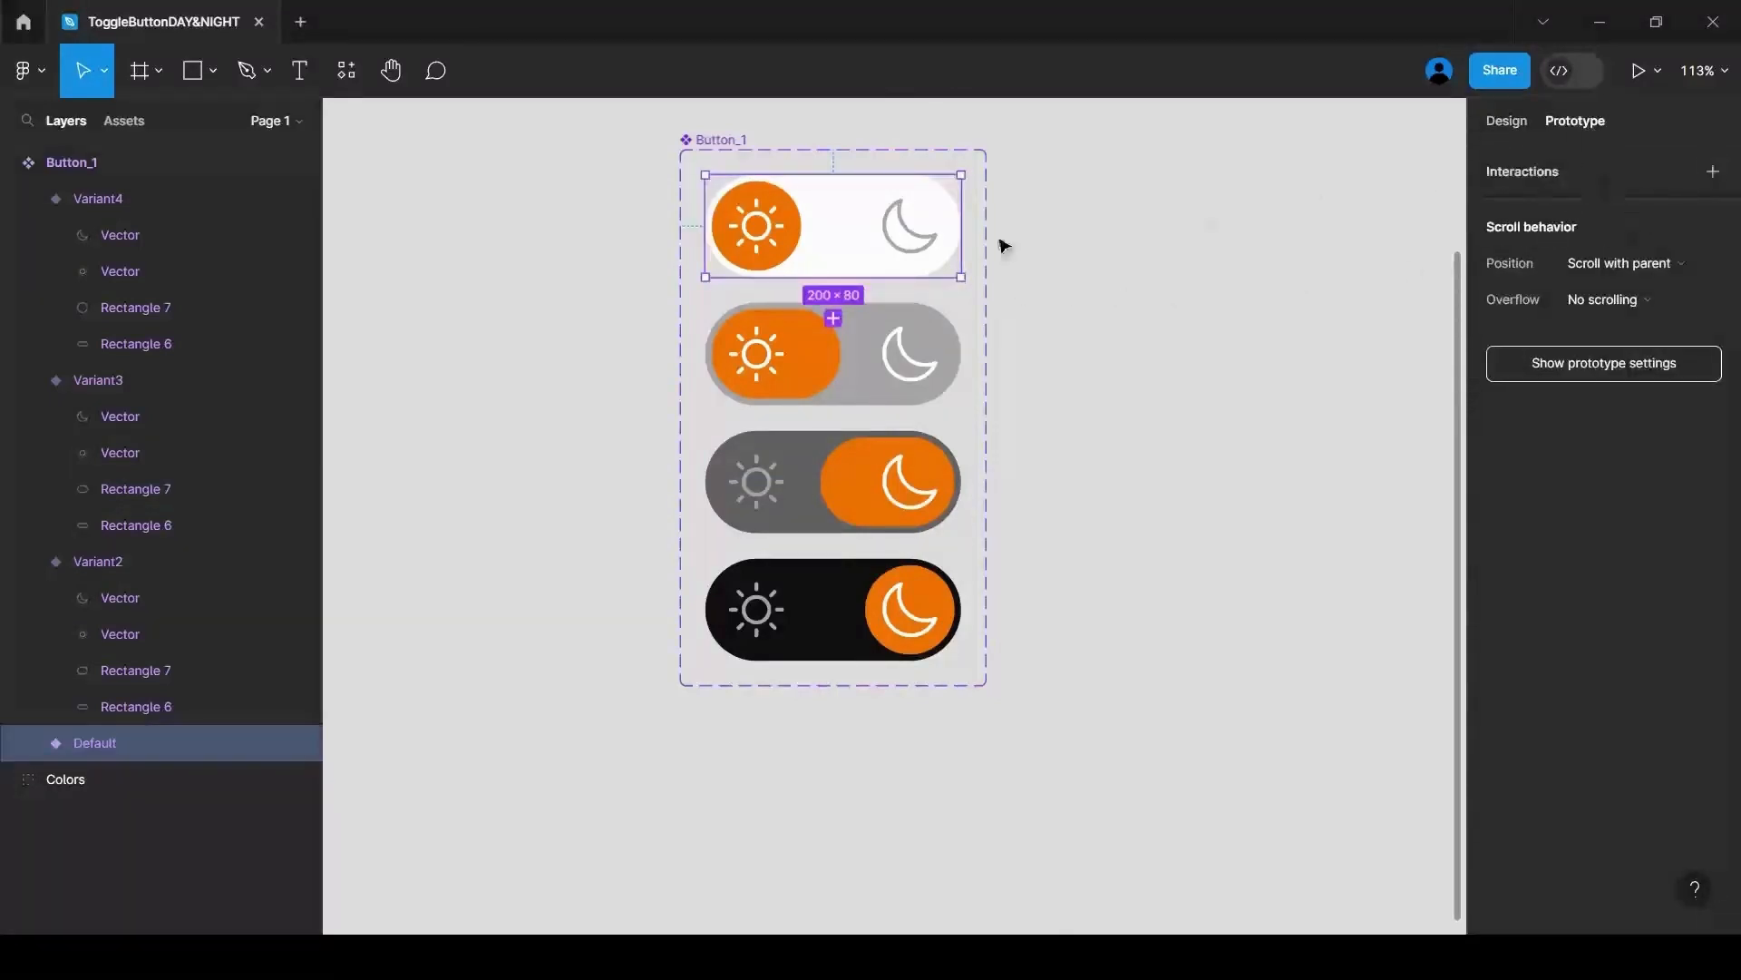
drag(833, 277, 830, 336)
click(771, 409)
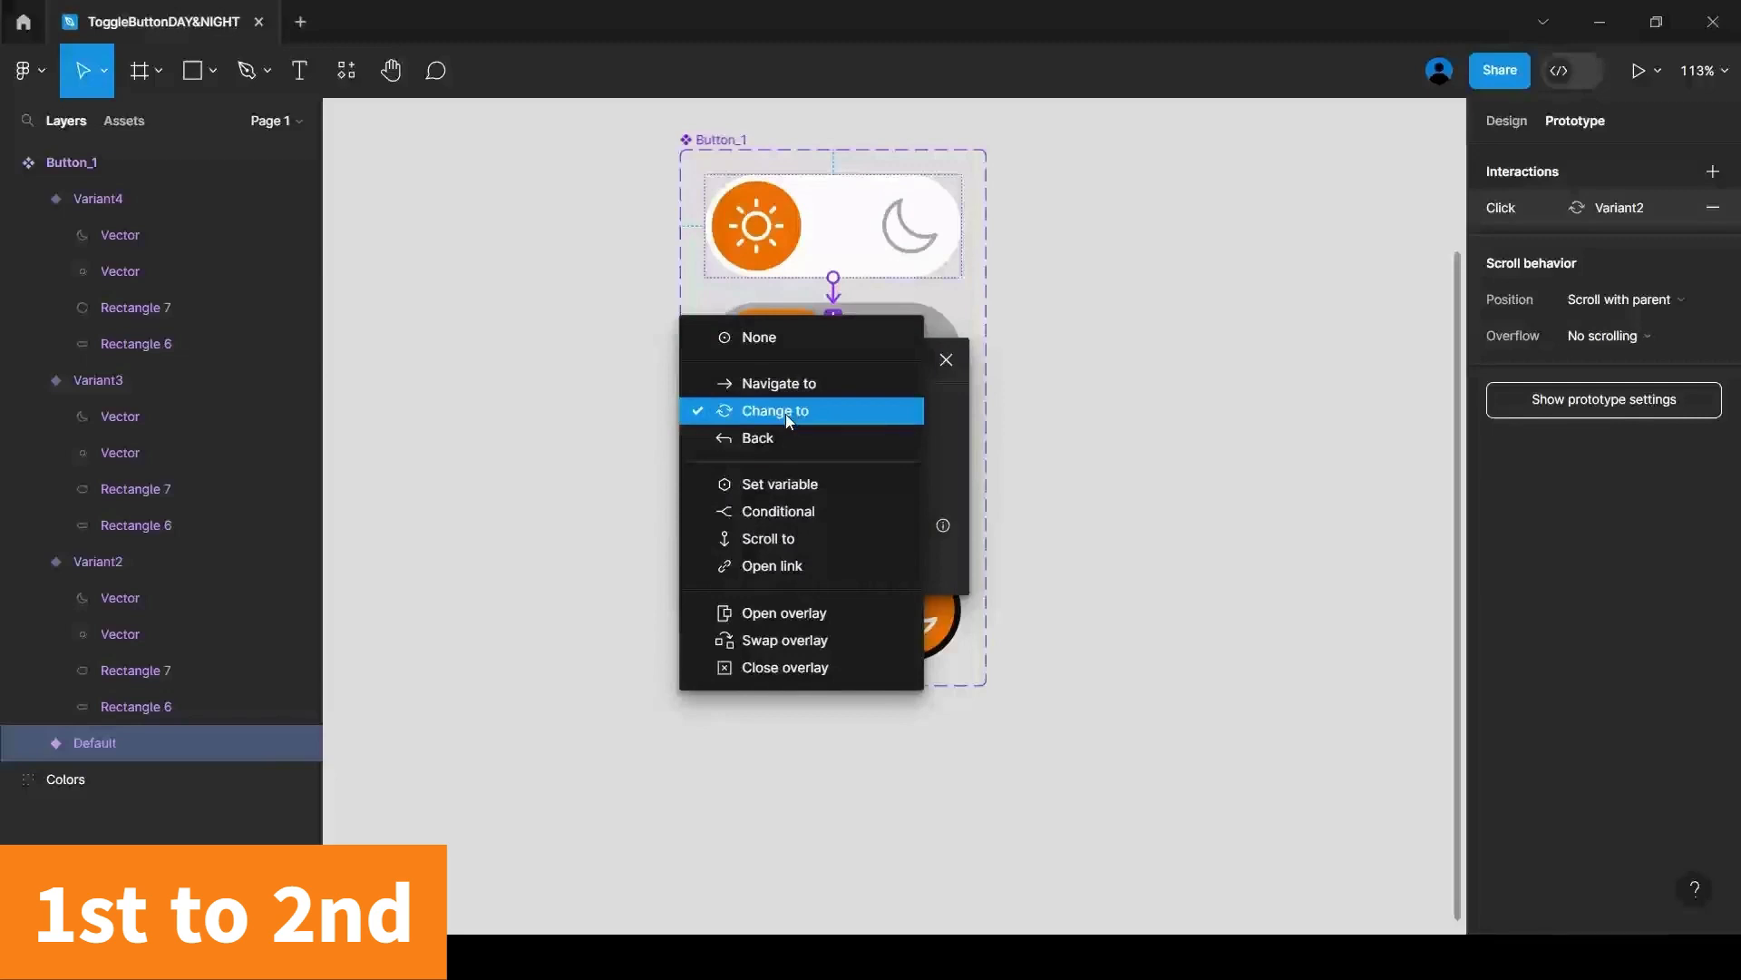
click(785, 413)
Set the Default-to-Variant2 transition to Smart animate with Linear easing and a duration of 150 ms.
click(786, 498)
click(830, 536)
click(789, 520)
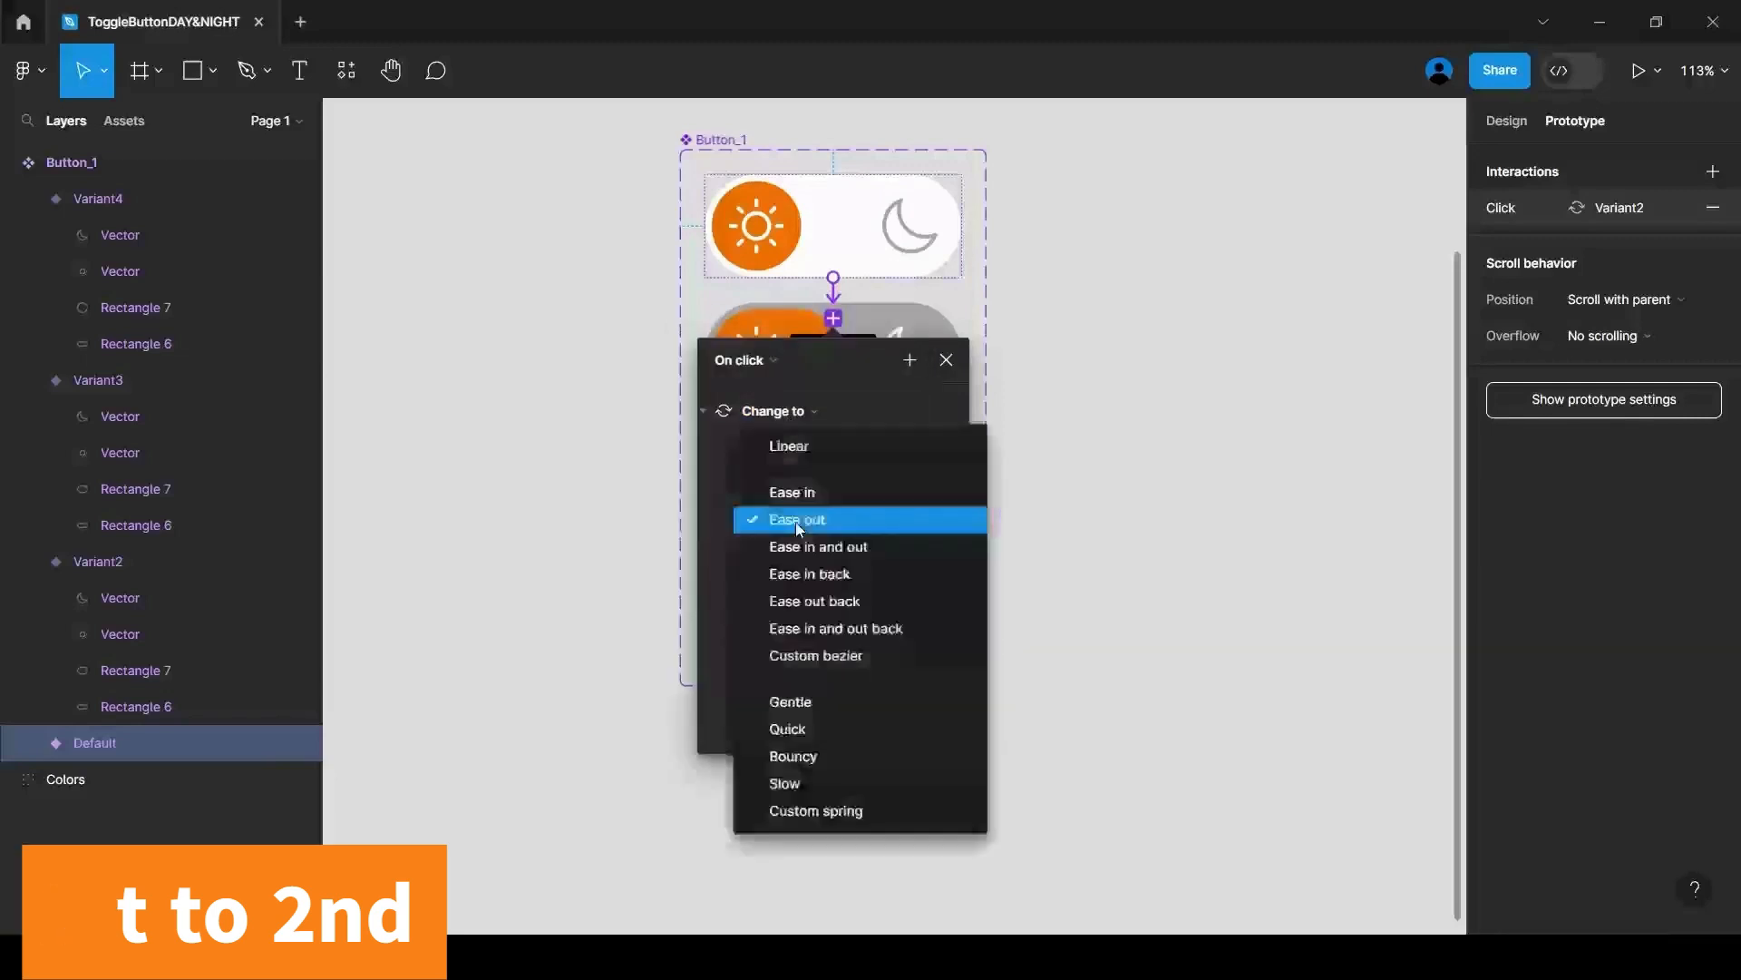
click(789, 447)
text(100)
key(Return)
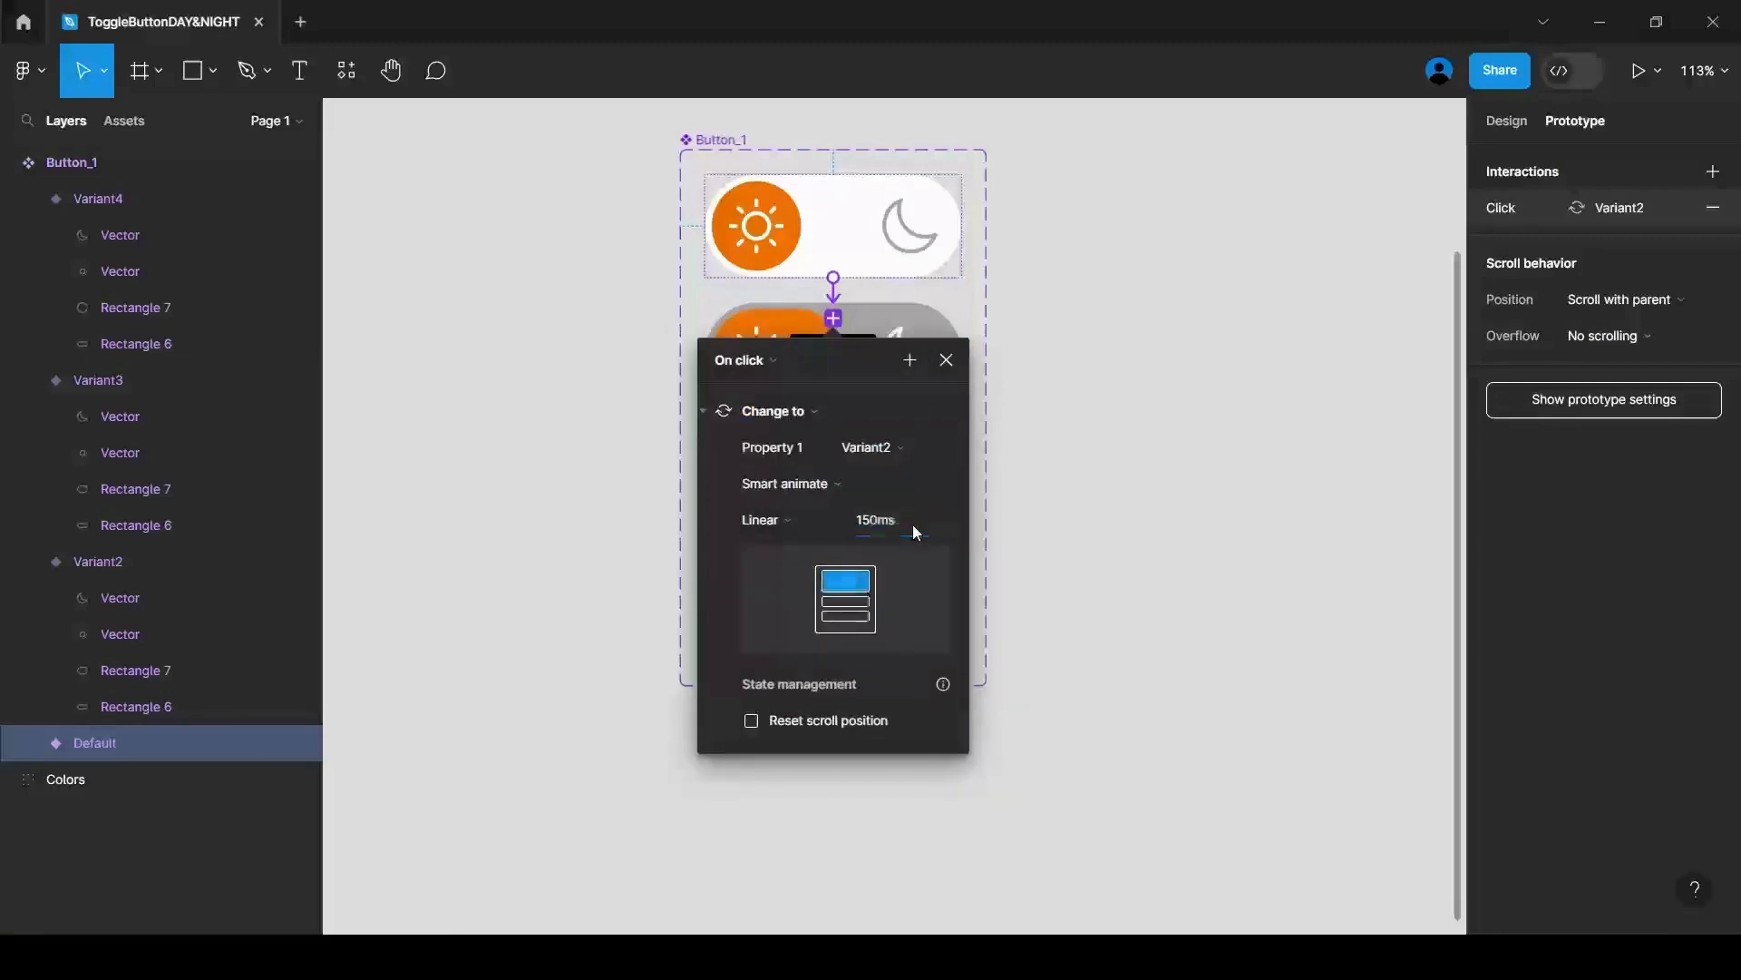
click(1128, 463)
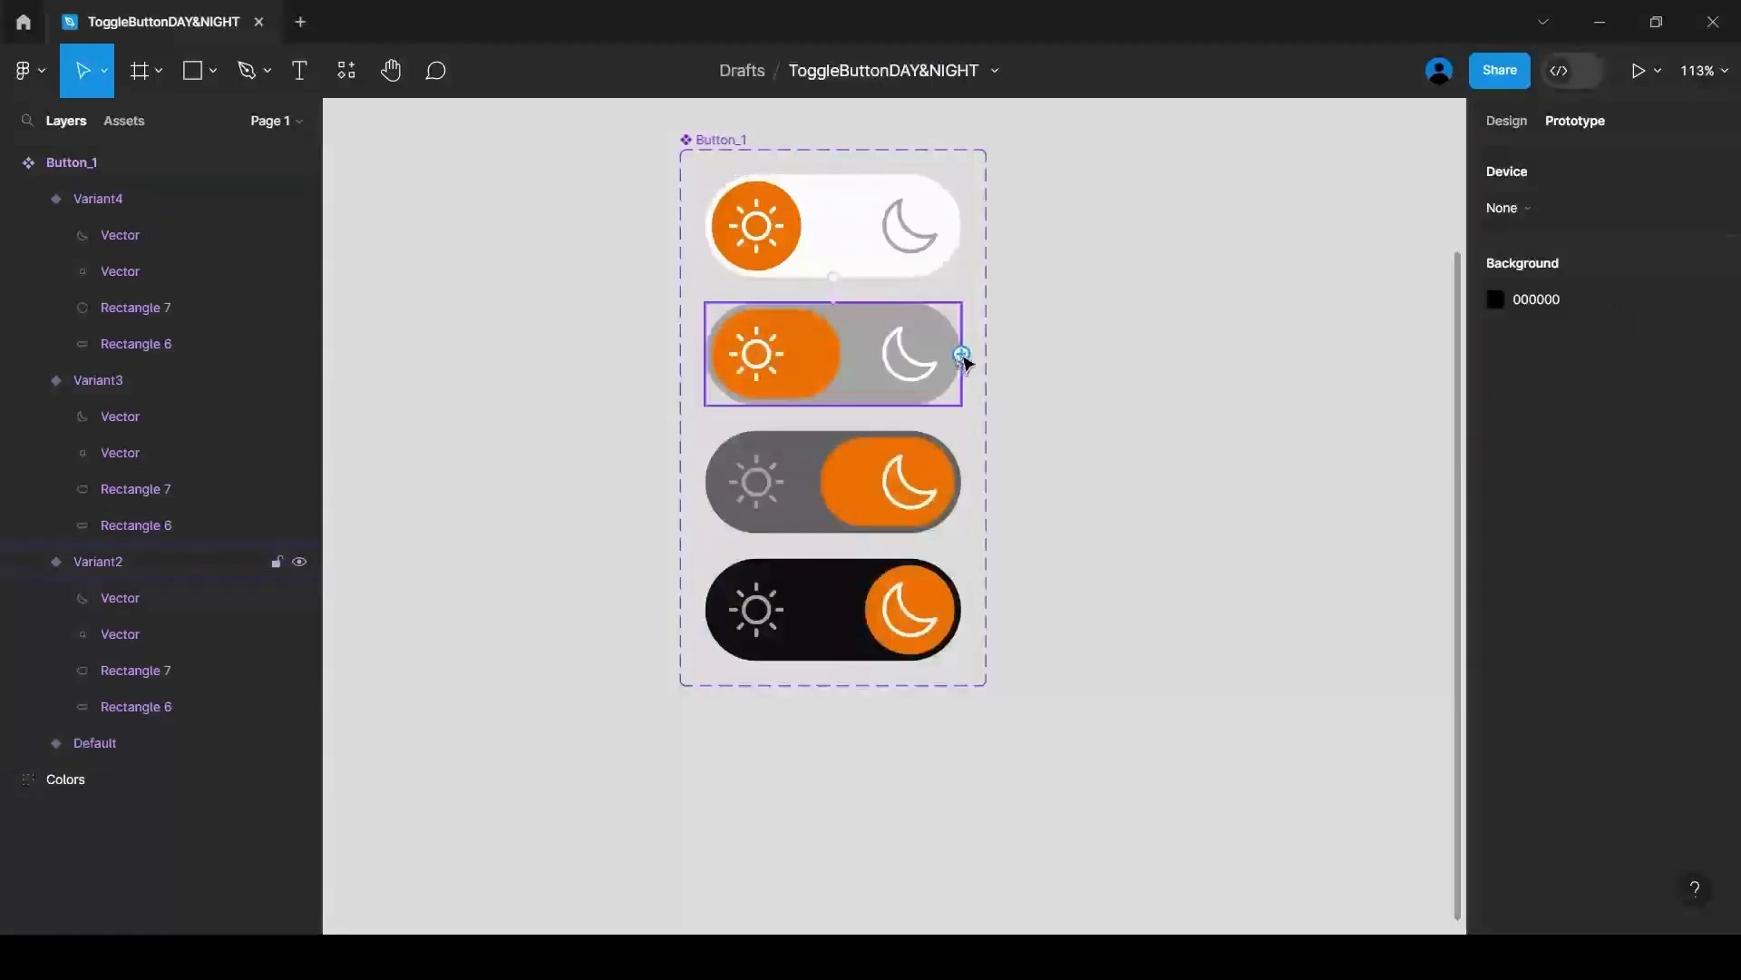
Link Variant2 to Variant4 and give the transition Gentle easing.
drag(962, 354, 819, 609)
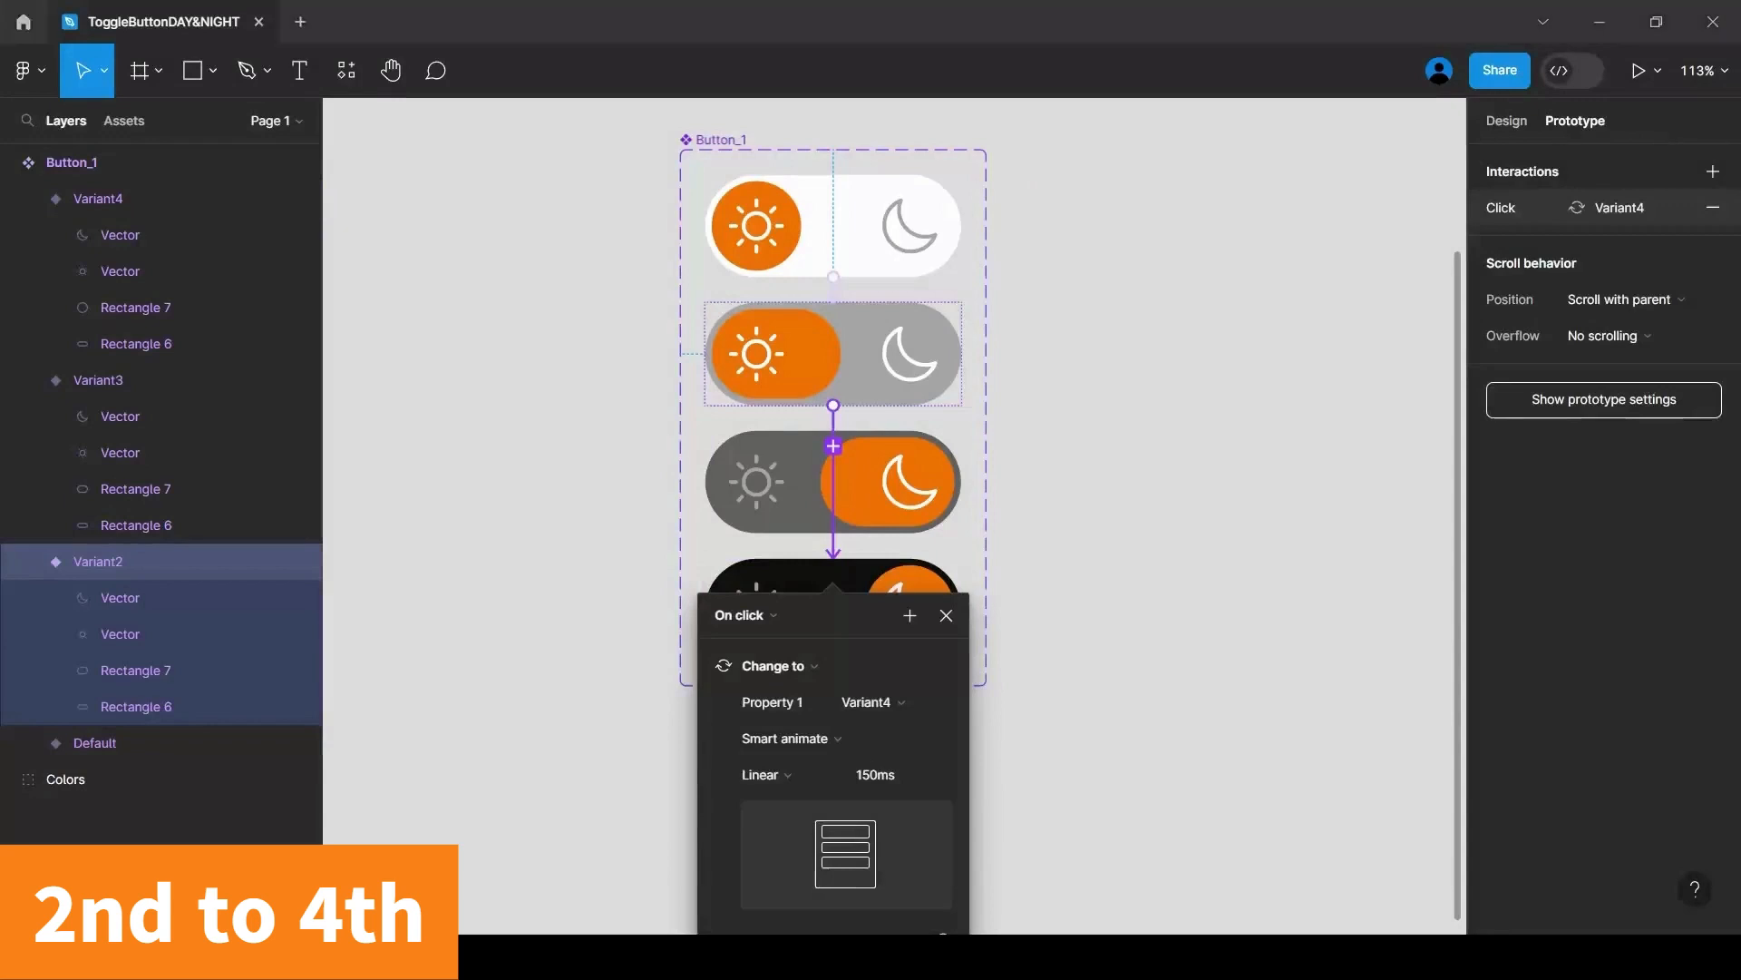
scroll(803, 726, down, 1)
scroll(798, 739, down, 5)
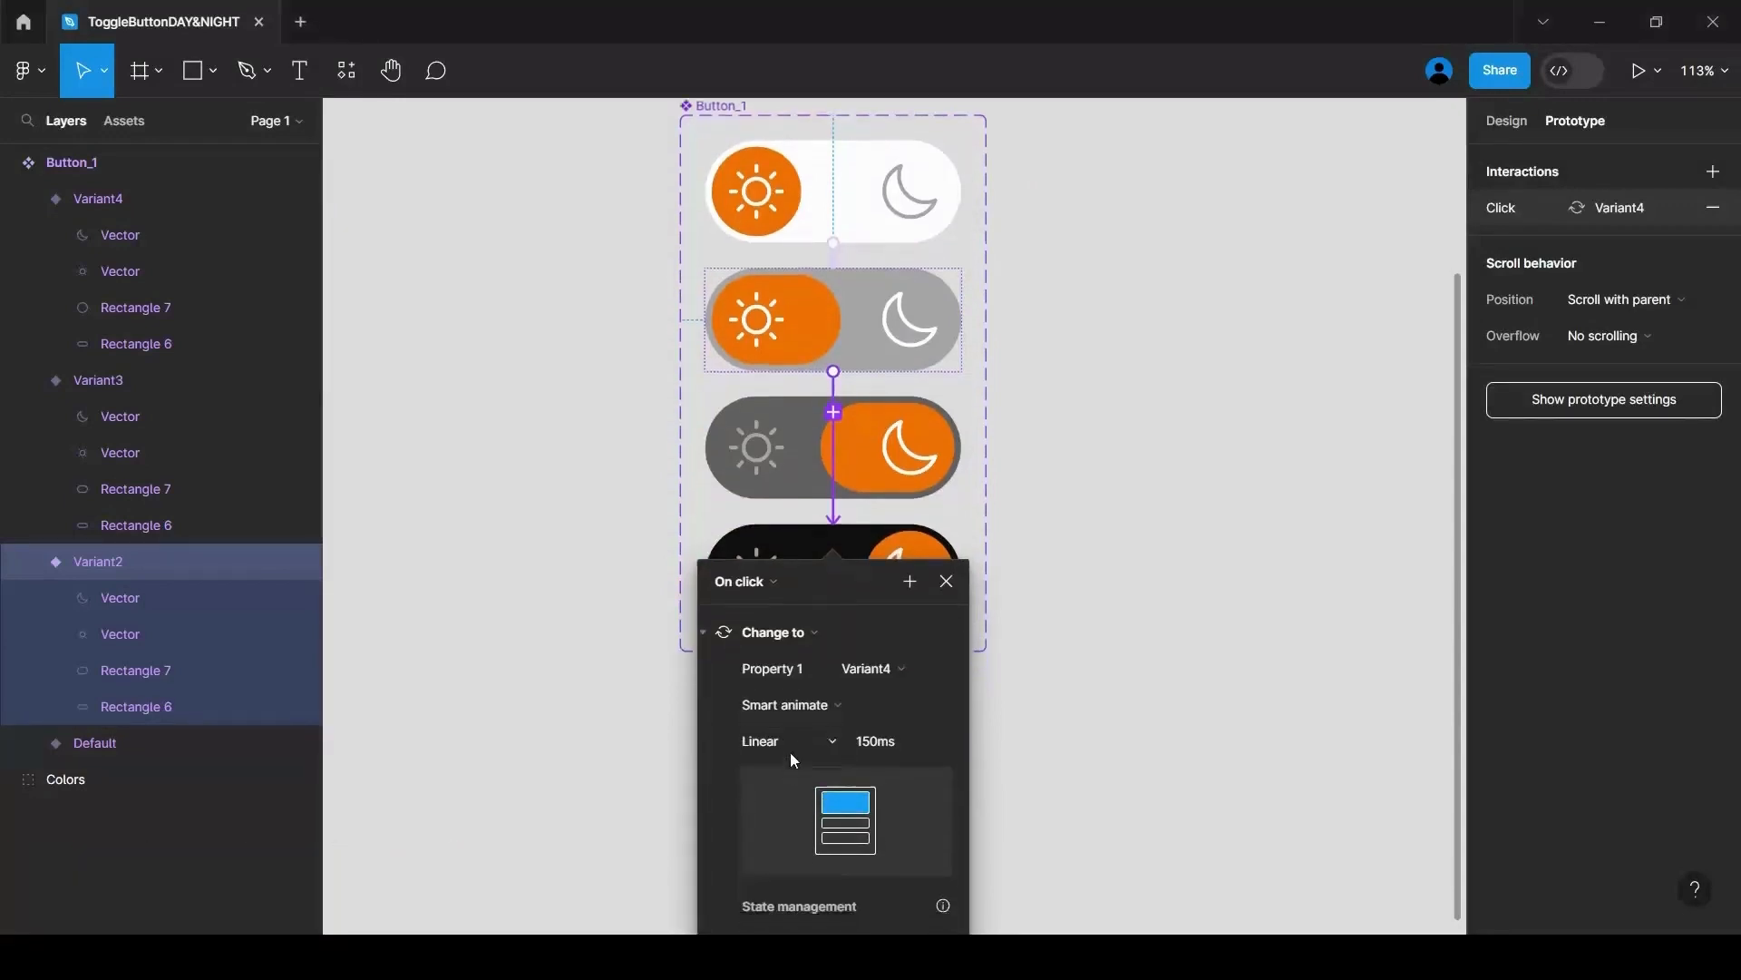
click(782, 588)
click(810, 797)
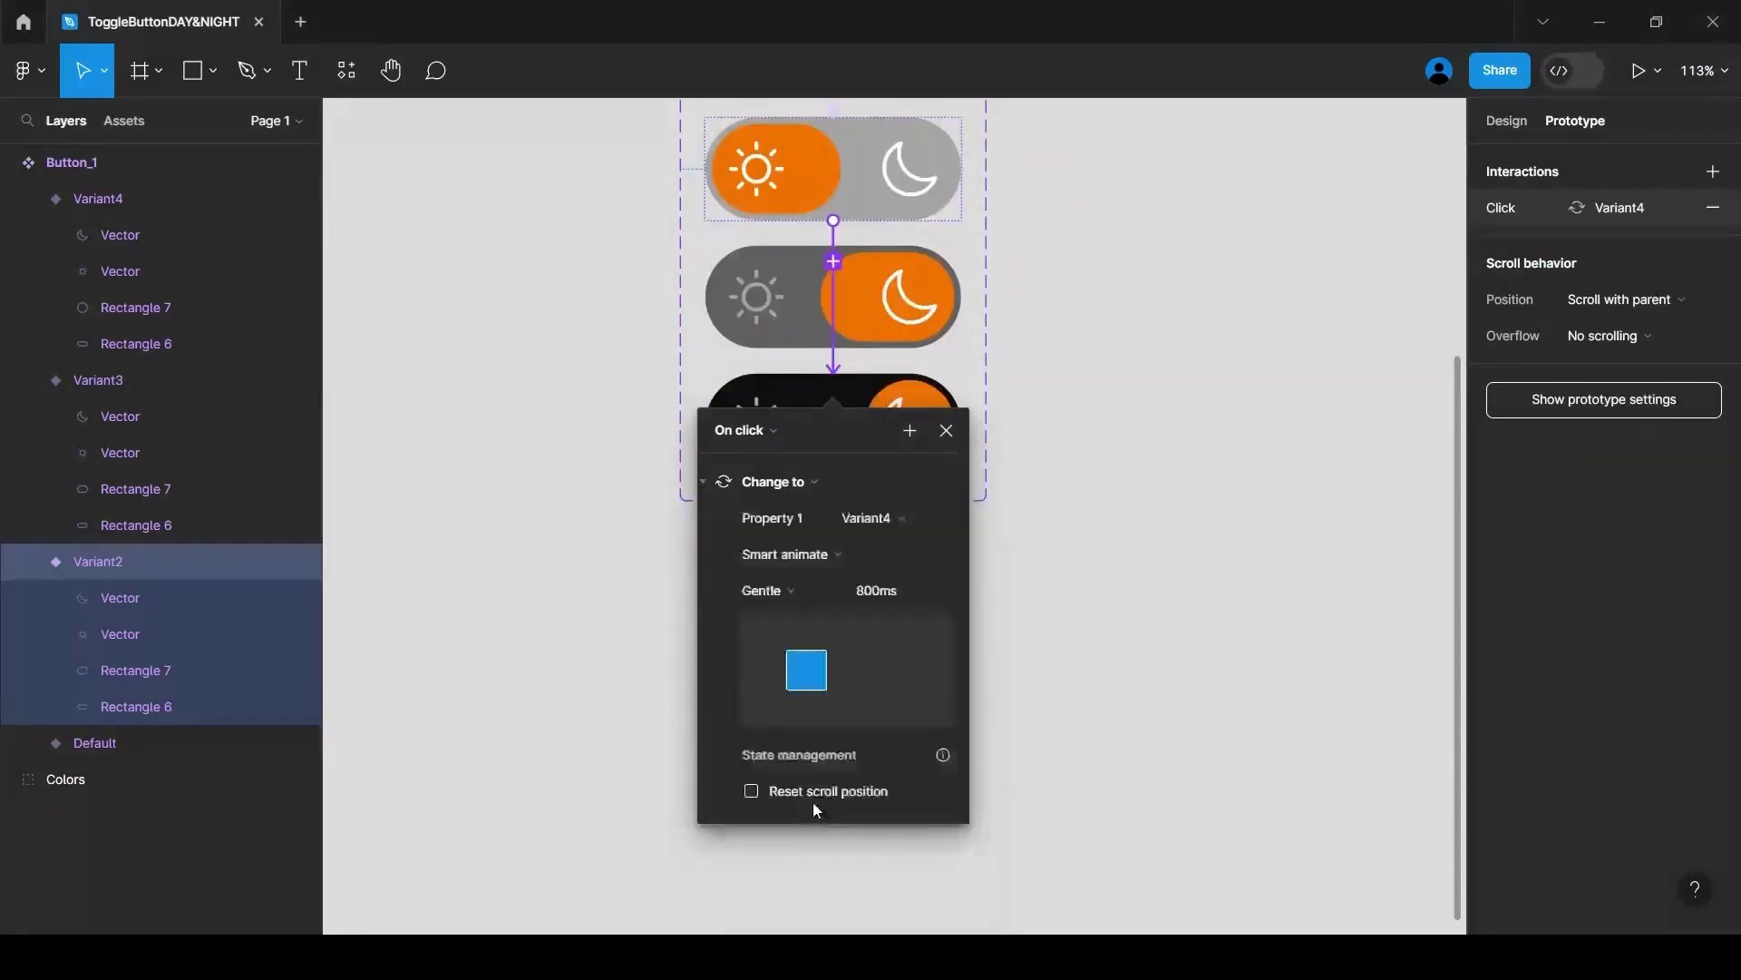
Set the duration of the Variant2-to-Variant4 transition to 600 ms, keeping Smart animate.
click(902, 591)
text(800)
click(902, 564)
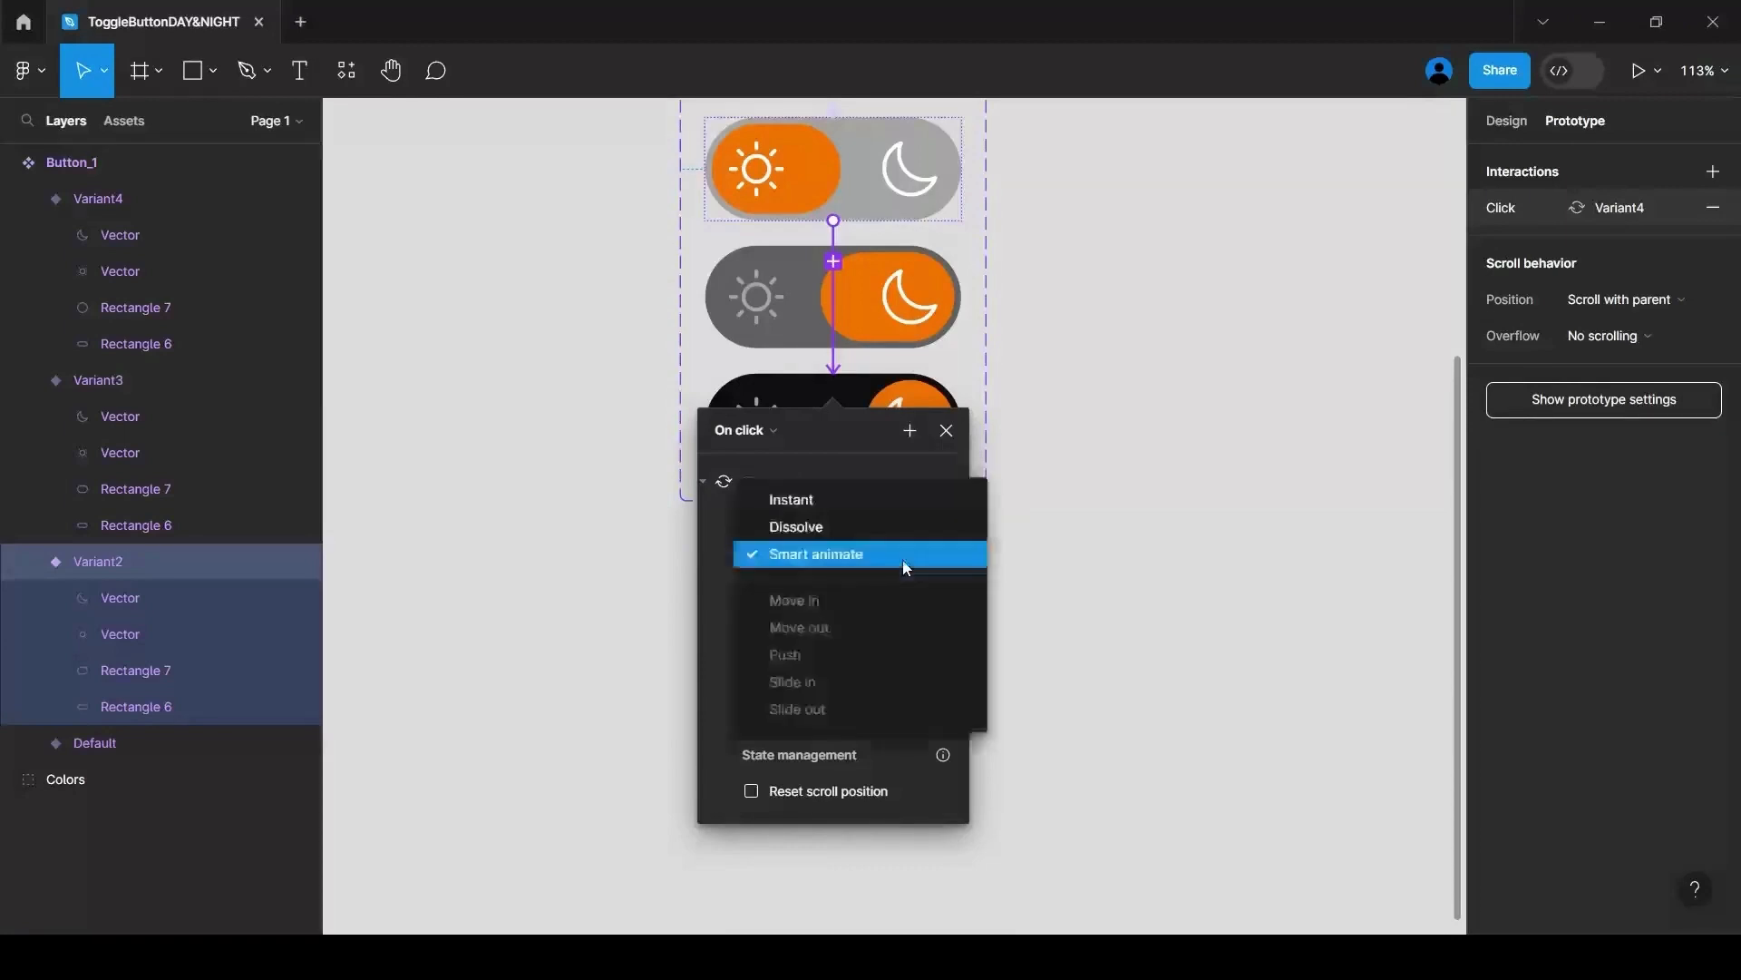
click(902, 565)
click(880, 599)
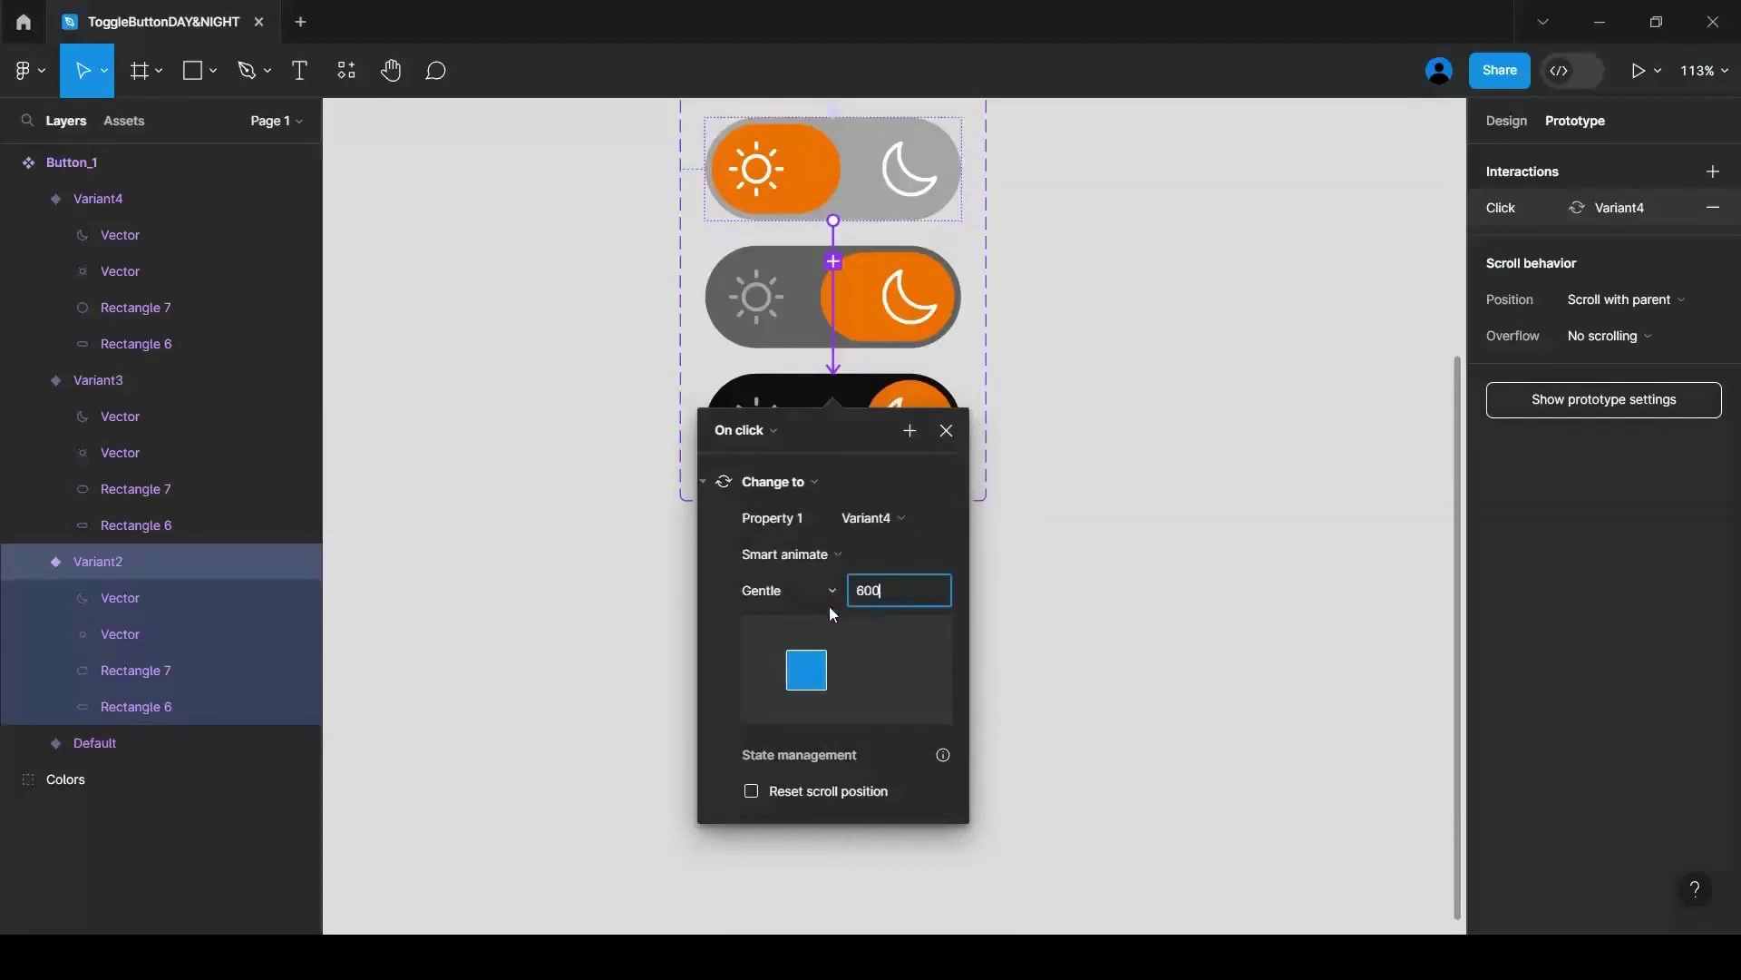
click(1073, 564)
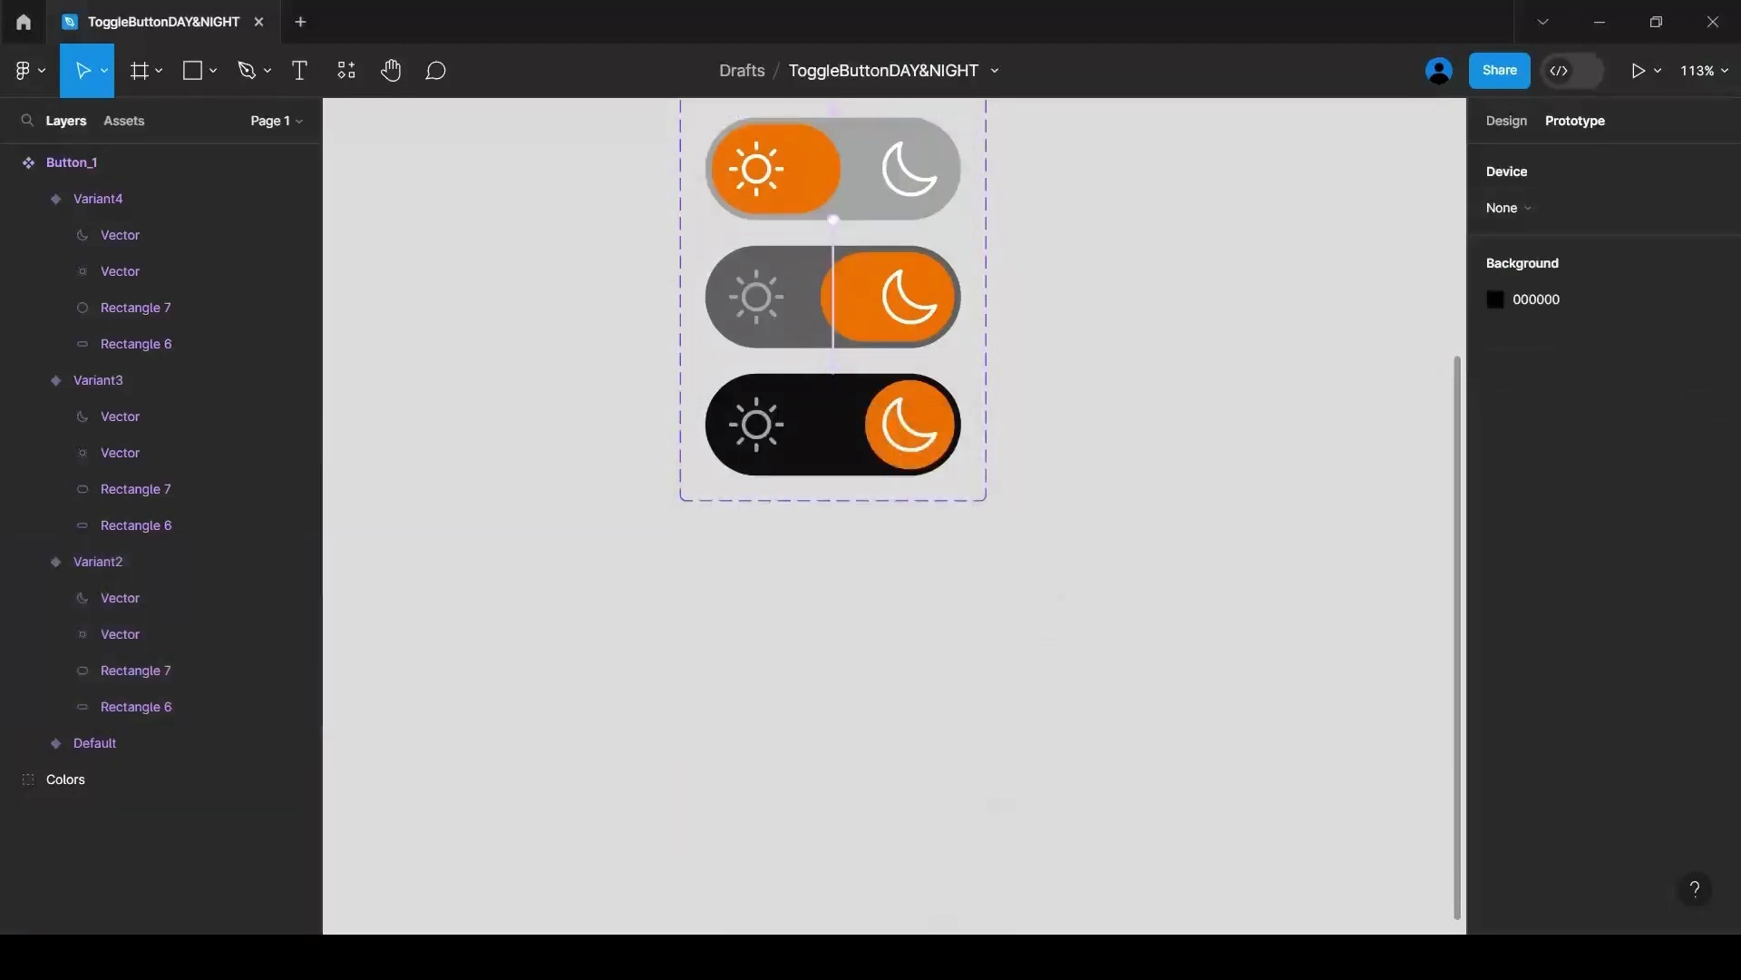
Change the trigger of the Variant2-to-Variant4 interaction to After delay with a delay of 1 ms.
click(833, 299)
click(739, 355)
click(753, 632)
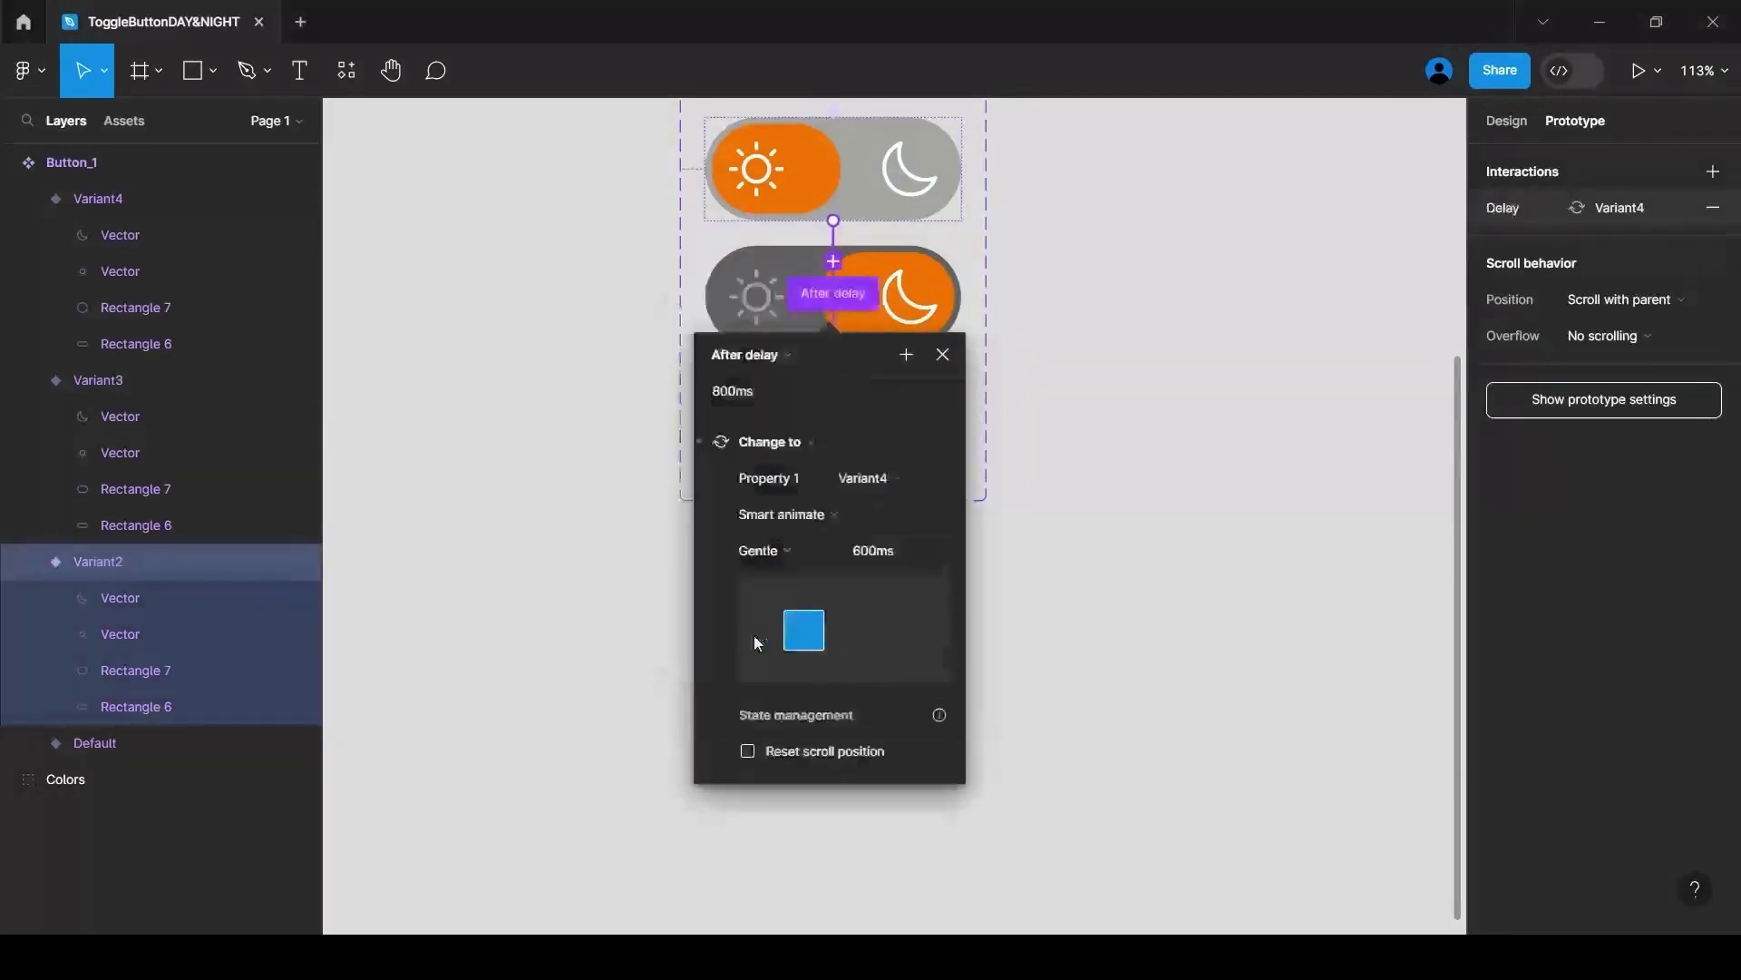
click(769, 388)
text(1)
key(Return)
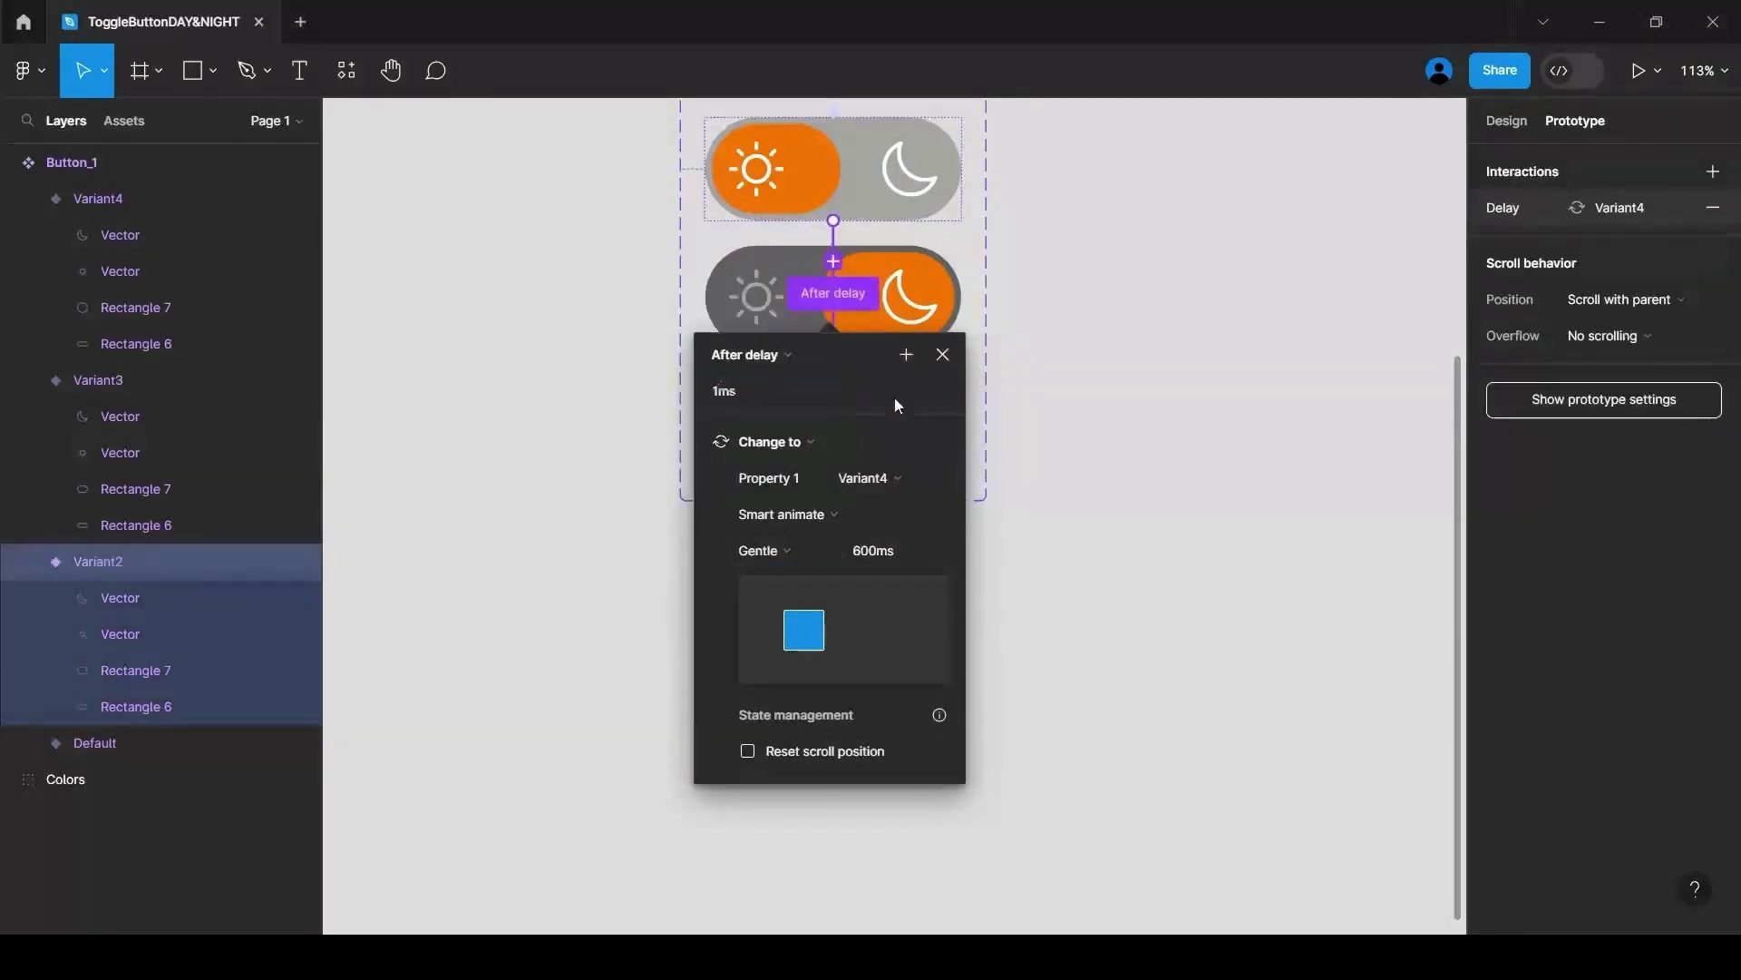
click(1097, 424)
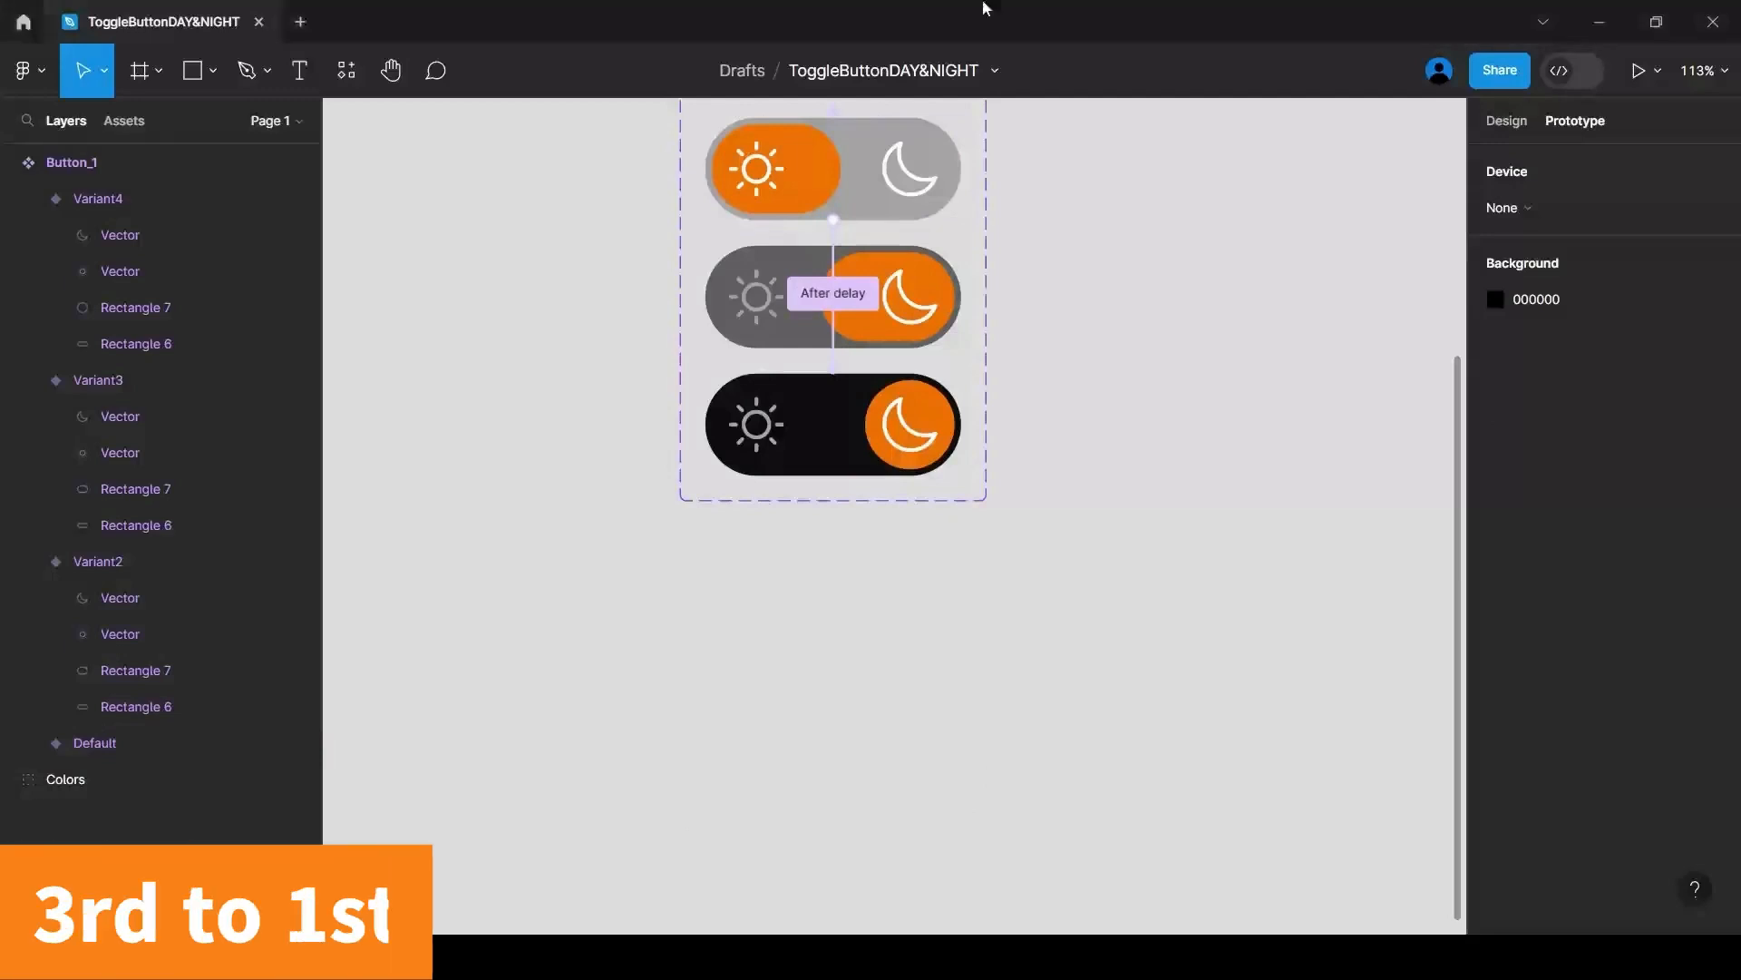
Link Variant3 back to the Default variant with a prototype interaction.
scroll(1020, 372, up, 4)
click(943, 666)
drag(963, 677, 955, 455)
Change the trigger of the Variant3-to-Default interaction to After delay with a delay of 1 ms.
click(762, 530)
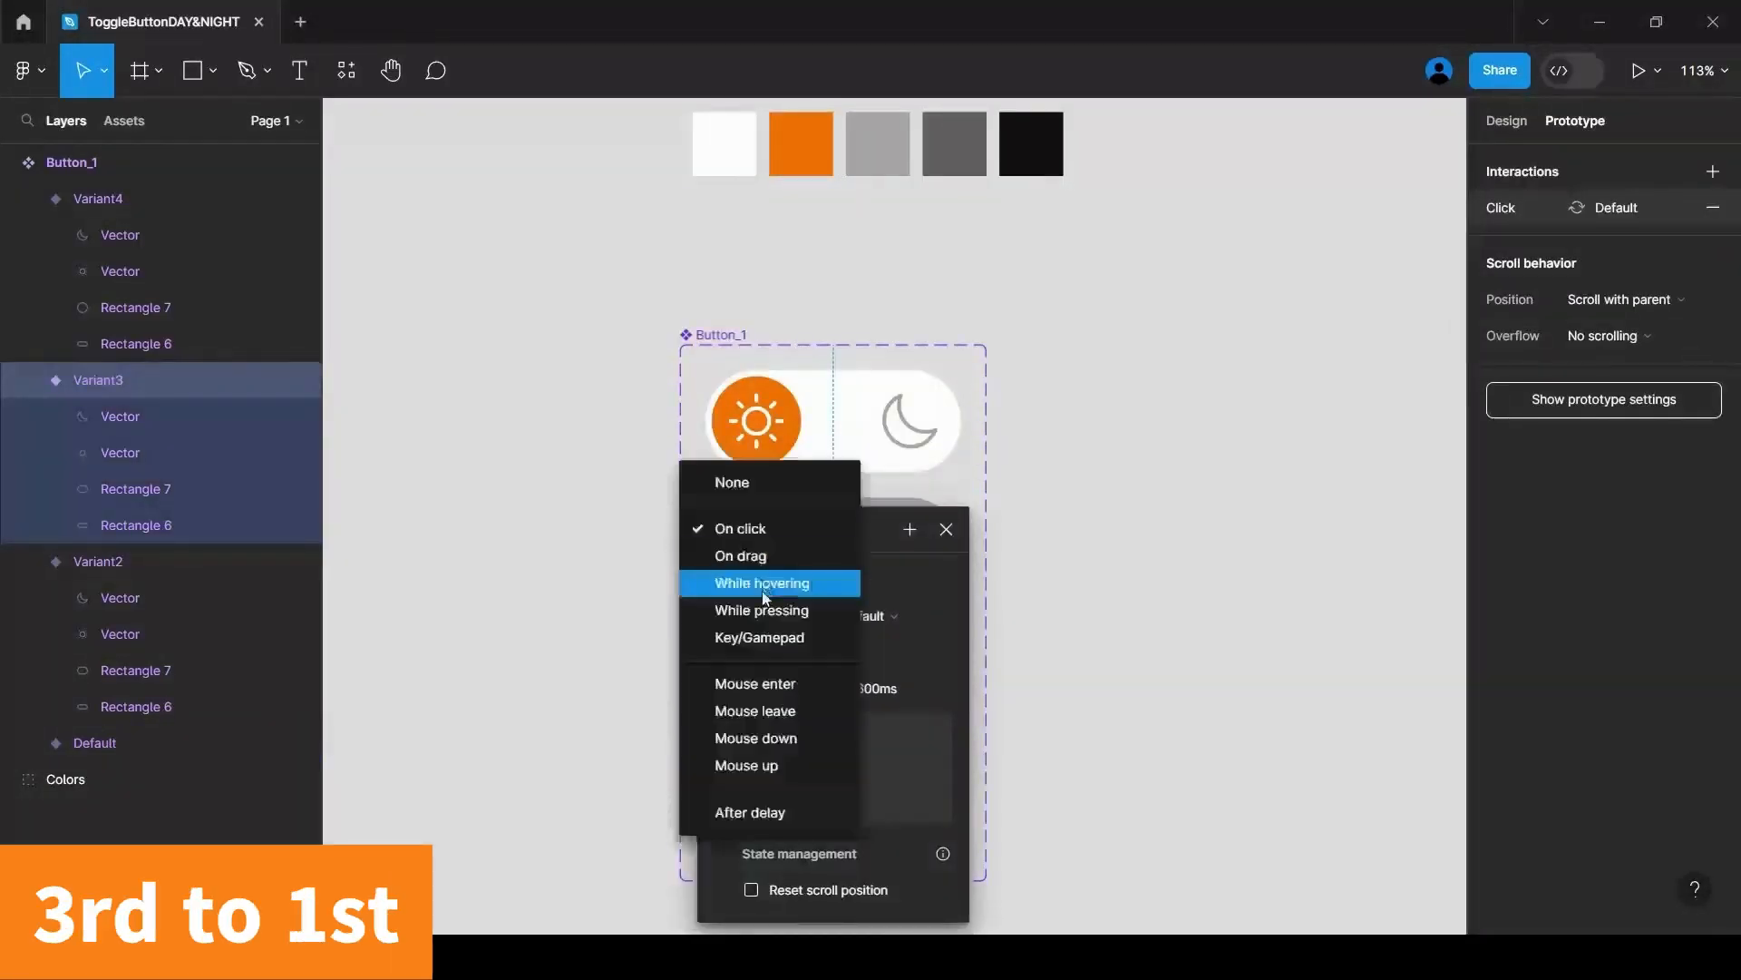
click(763, 805)
scroll(802, 601, down, 3)
click(762, 392)
text(1)
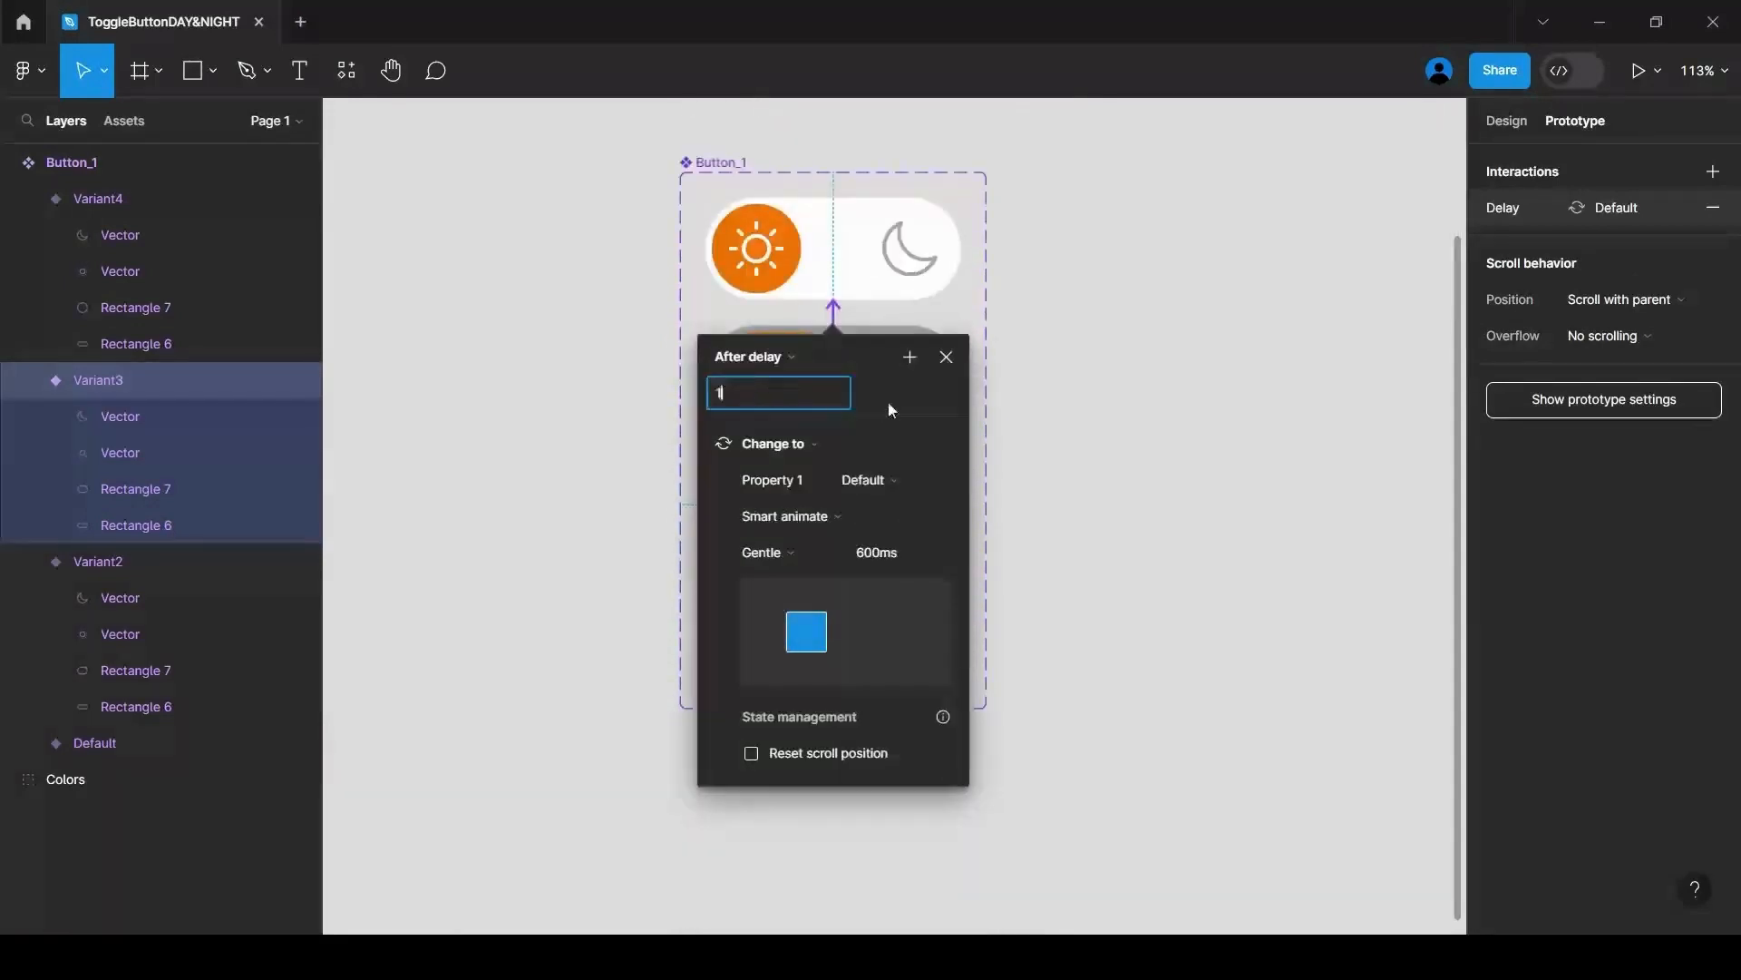
key(Return)
click(1105, 524)
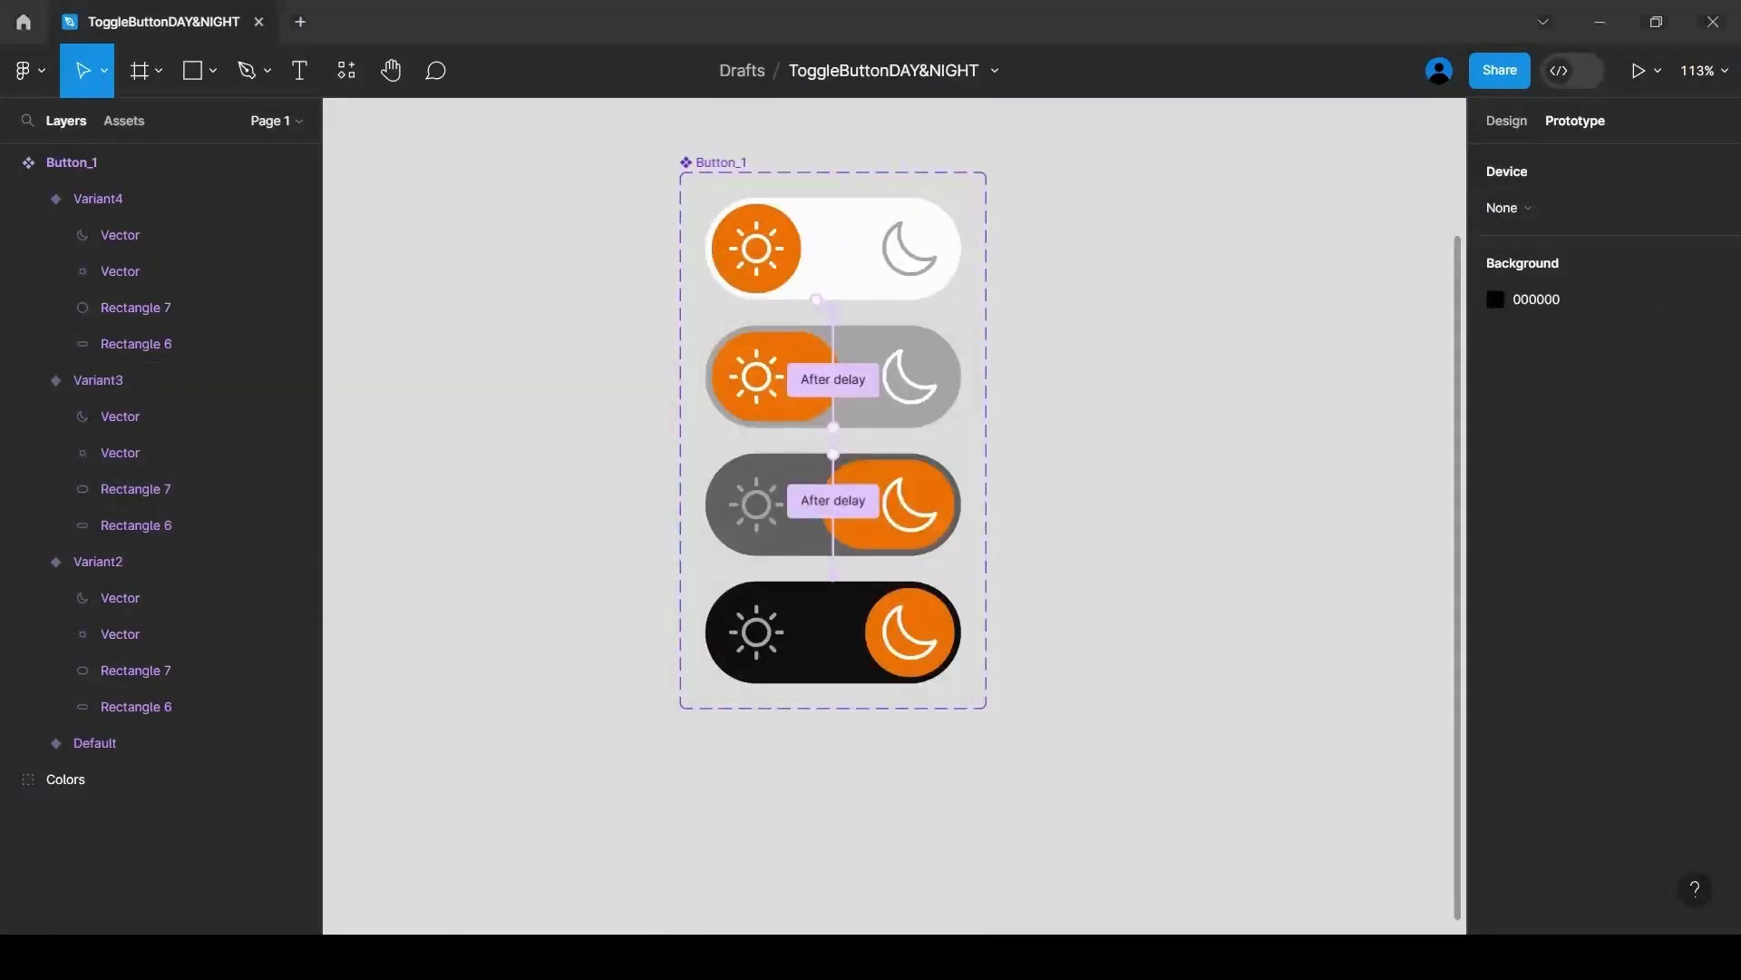
Link Variant4 to Variant3 with an on-click Change to interaction.
click(853, 599)
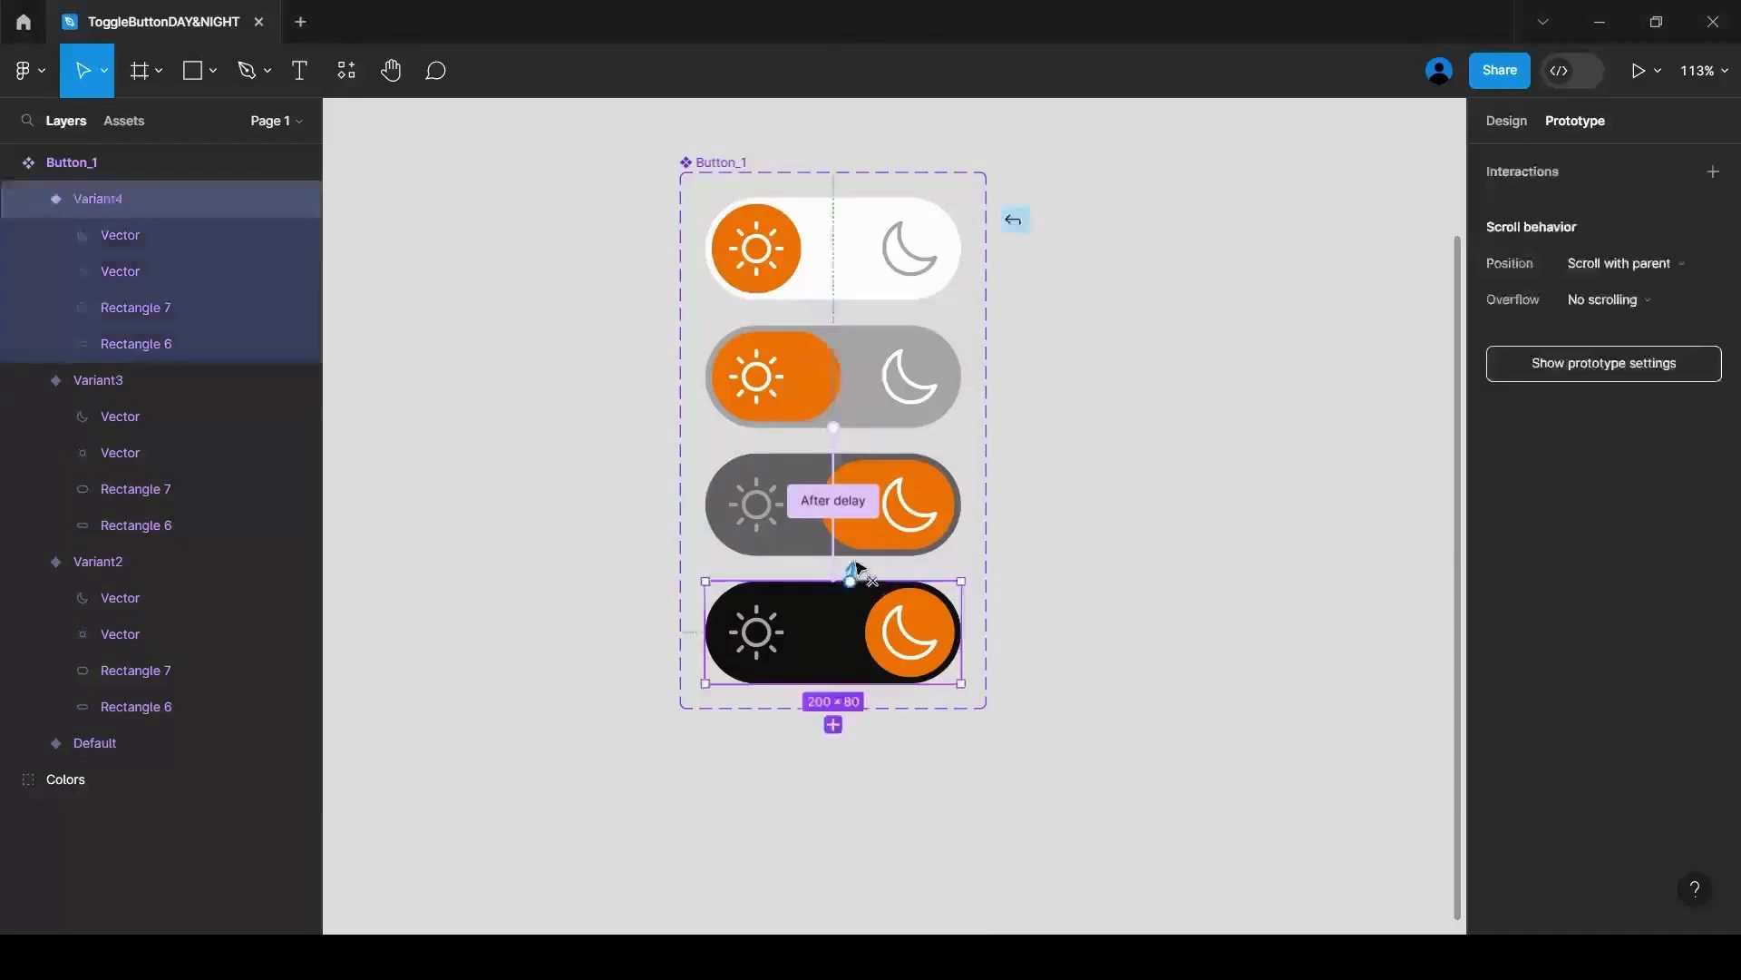
drag(850, 580, 852, 549)
scroll(807, 637, down, 2)
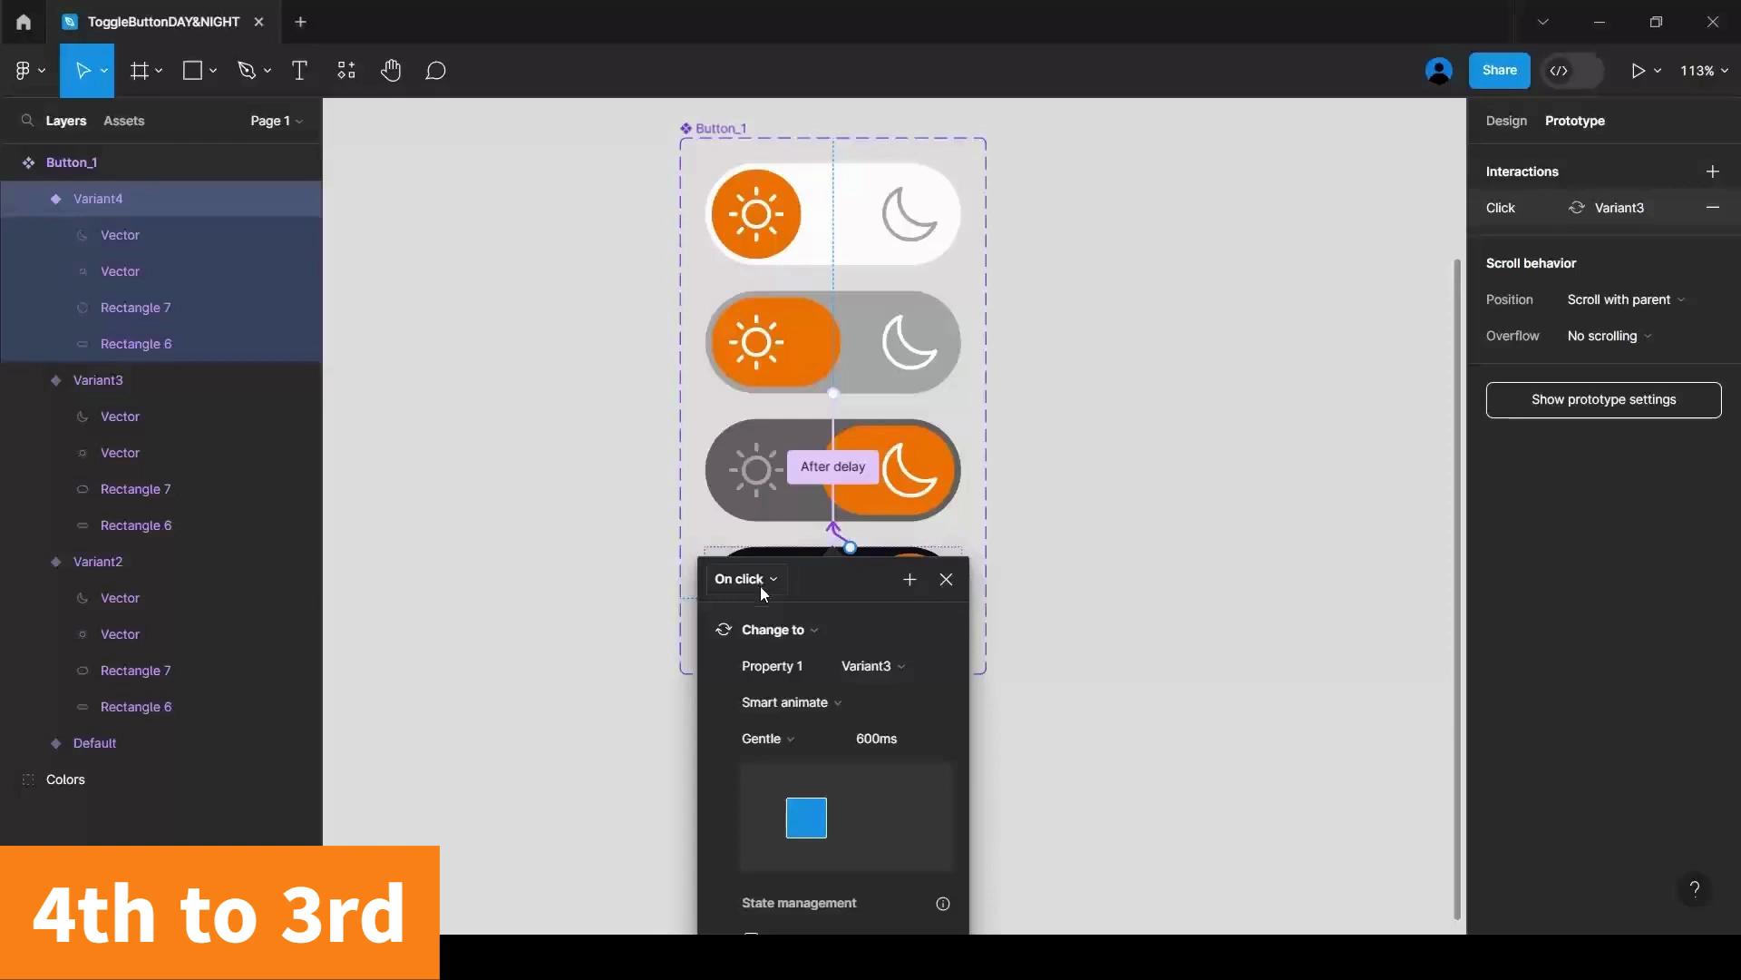
scroll(760, 586, down, 3)
Set the Variant4-to-Variant3 transition to Linear easing with a duration of 150 ms.
click(762, 593)
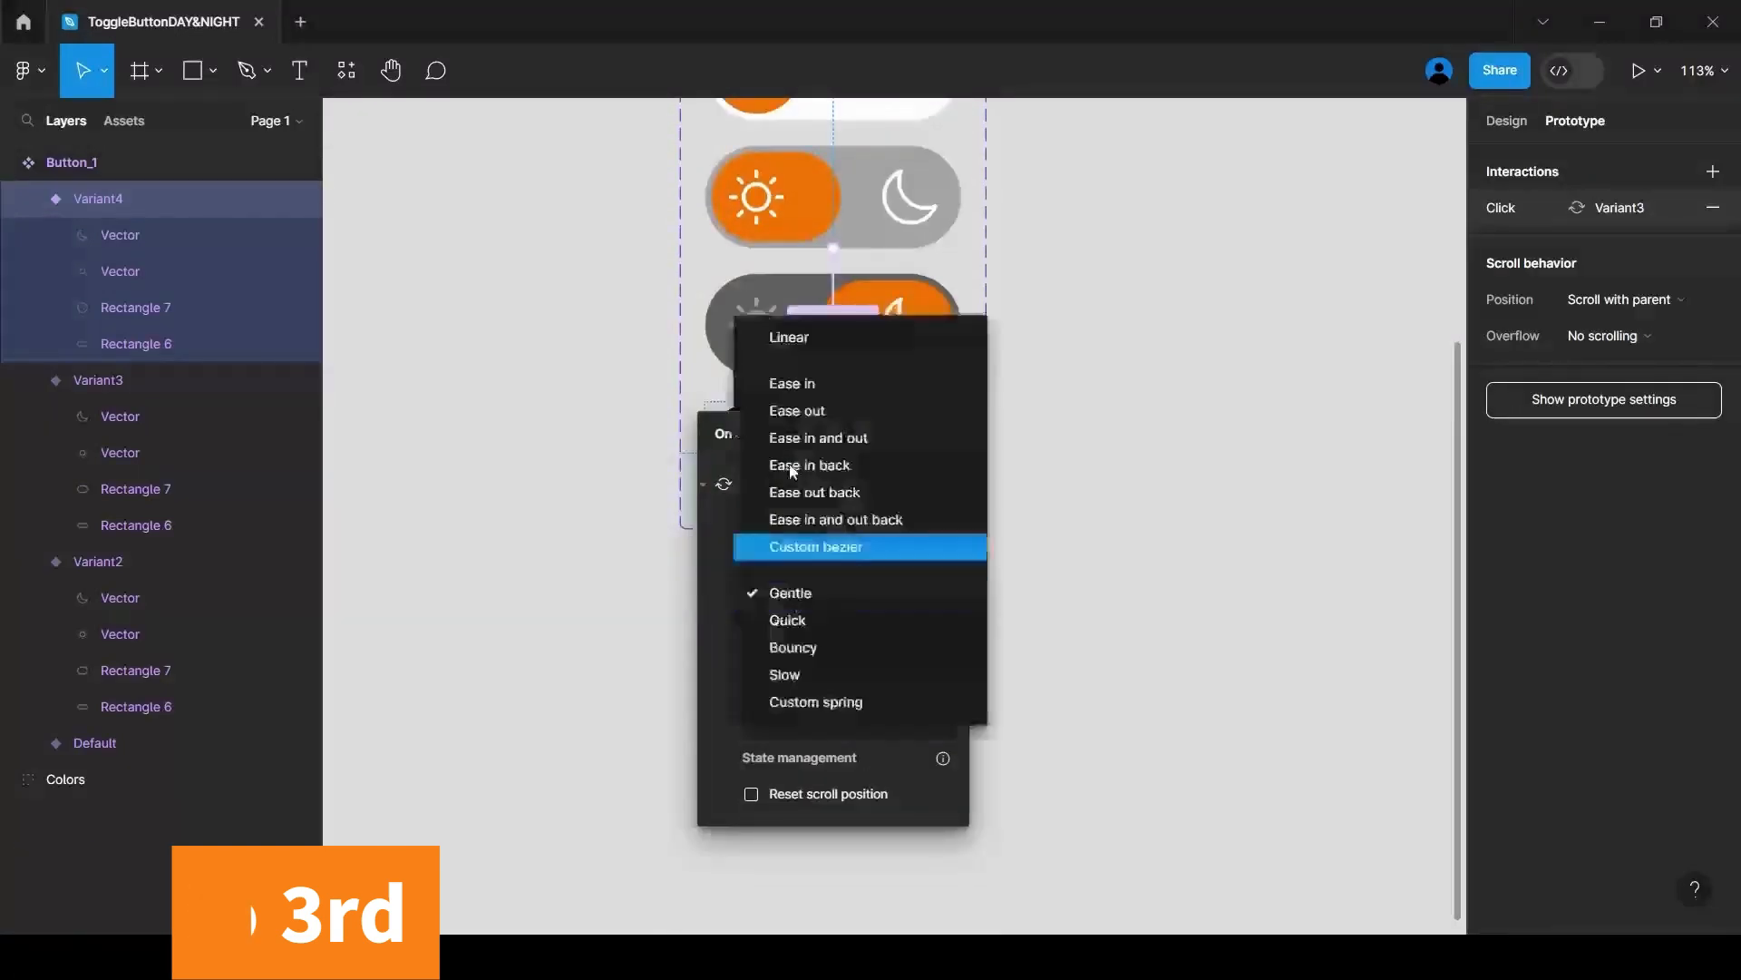
click(789, 338)
click(907, 597)
text(150)
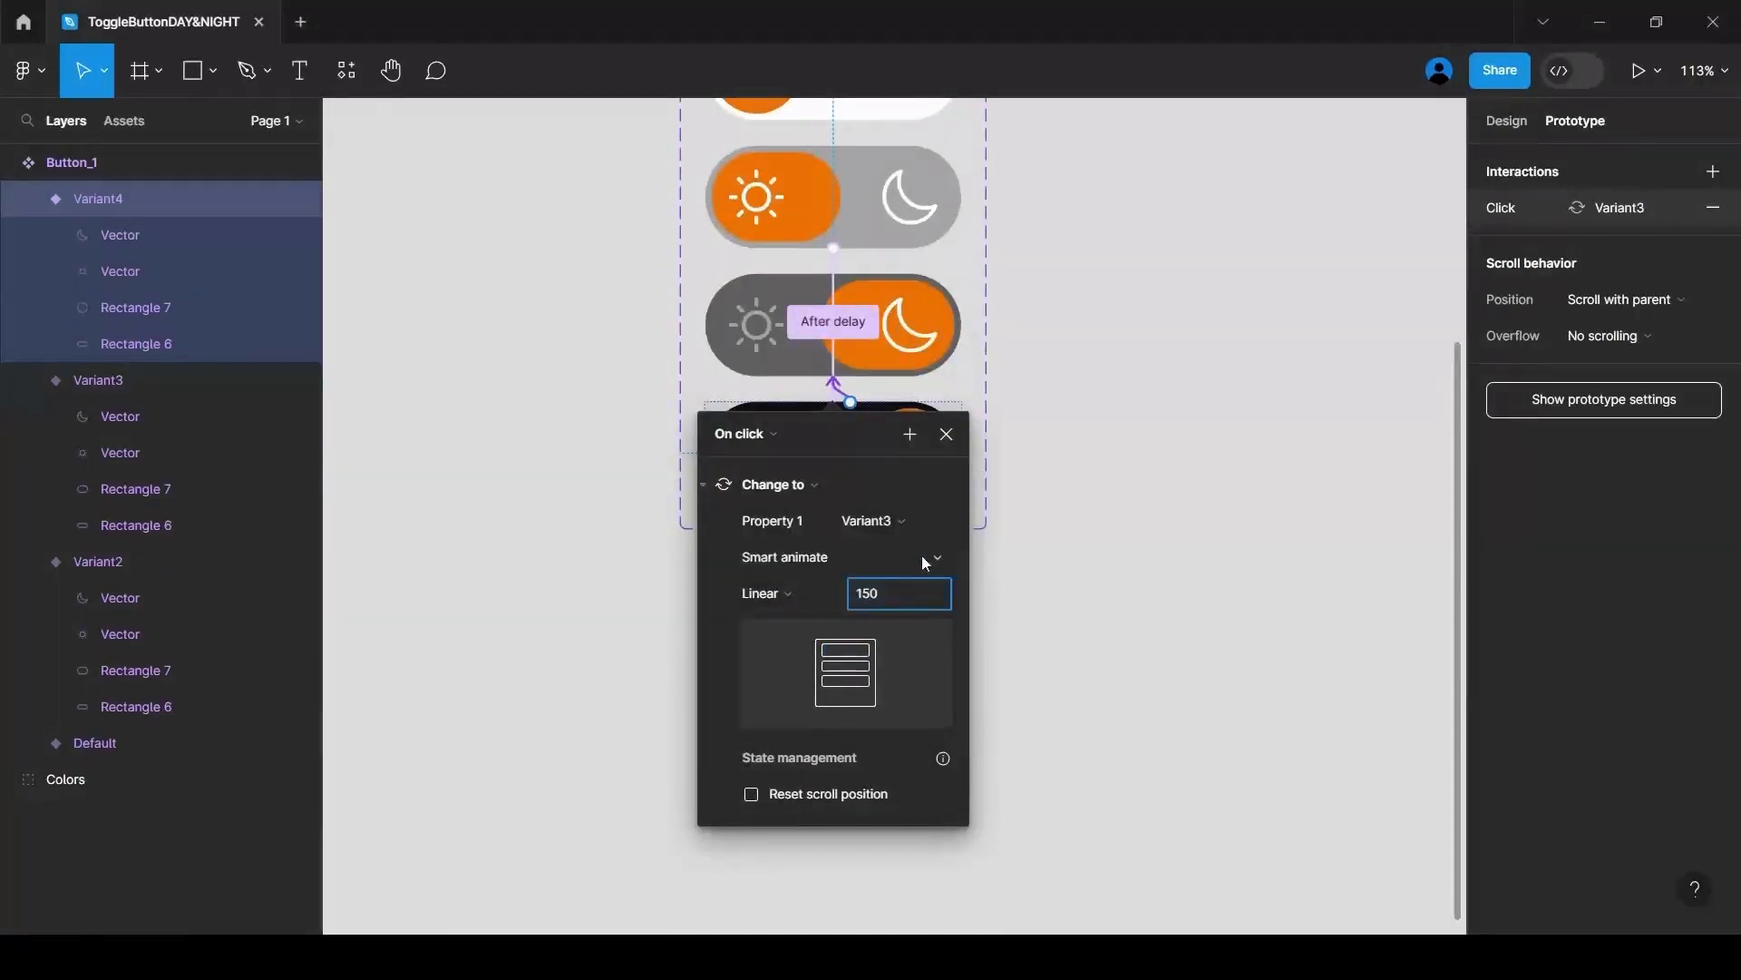
key(Return)
click(1166, 388)
Add a 1920 × 1080 frame beside the Button_1 component set and name it ToggleButtonView.
scroll(961, 726, up, 3)
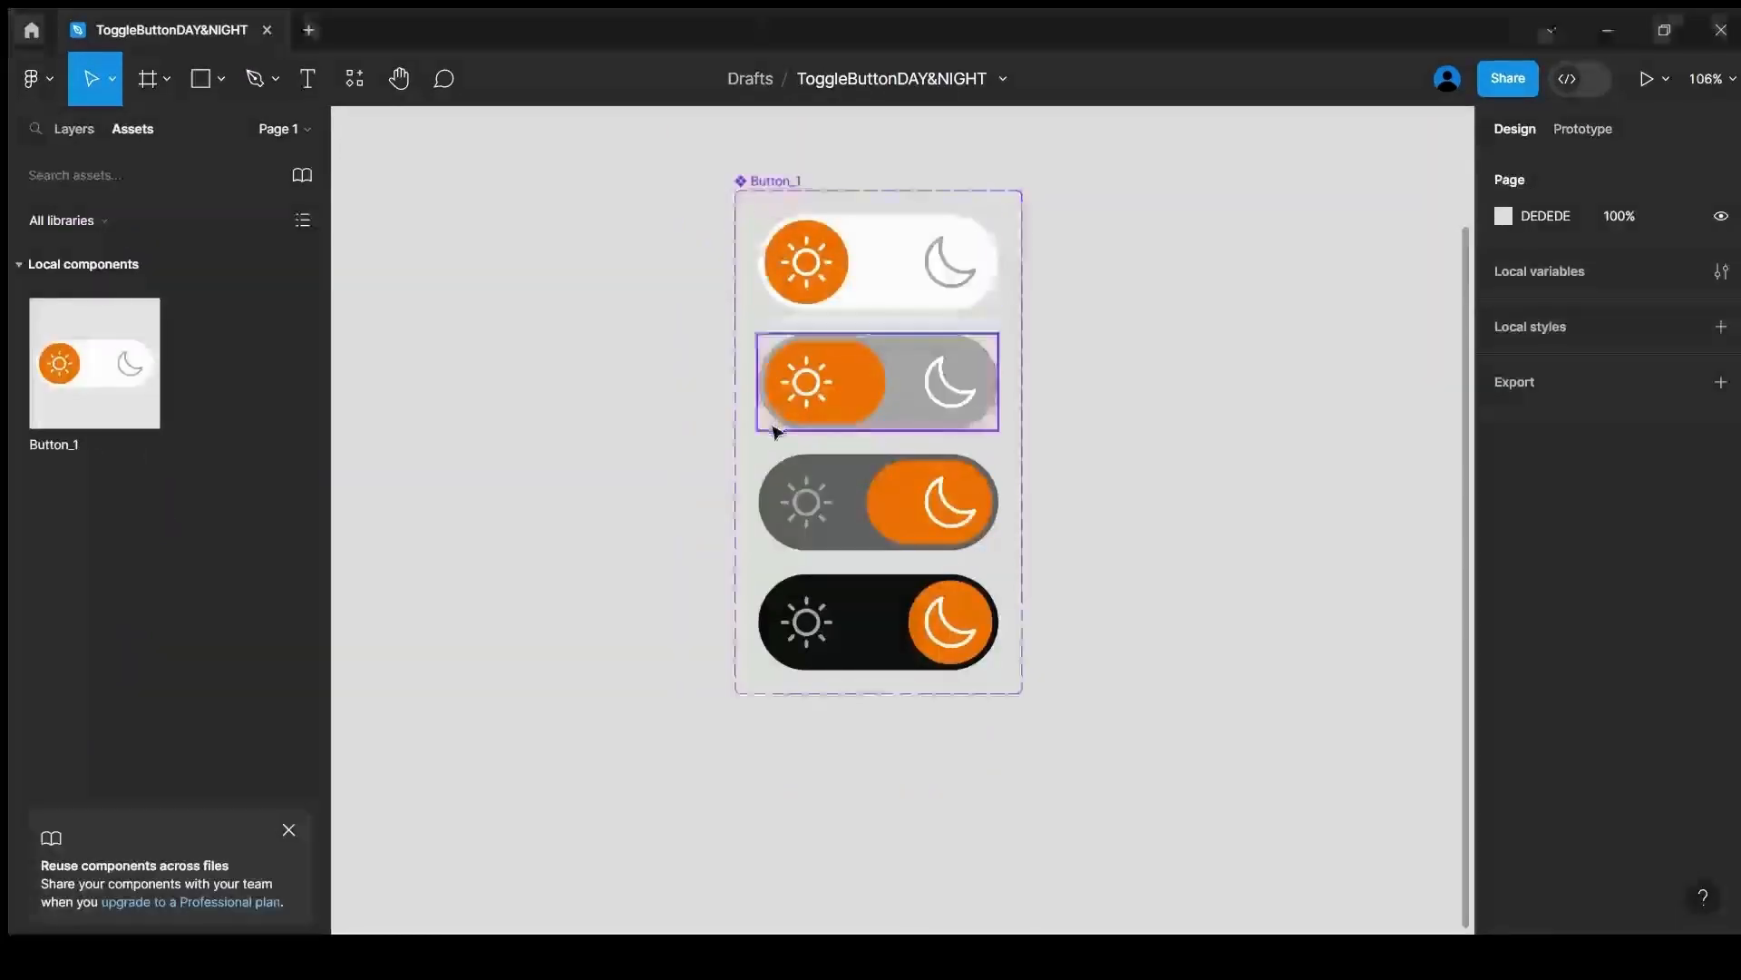
scroll(568, 505, down, 5)
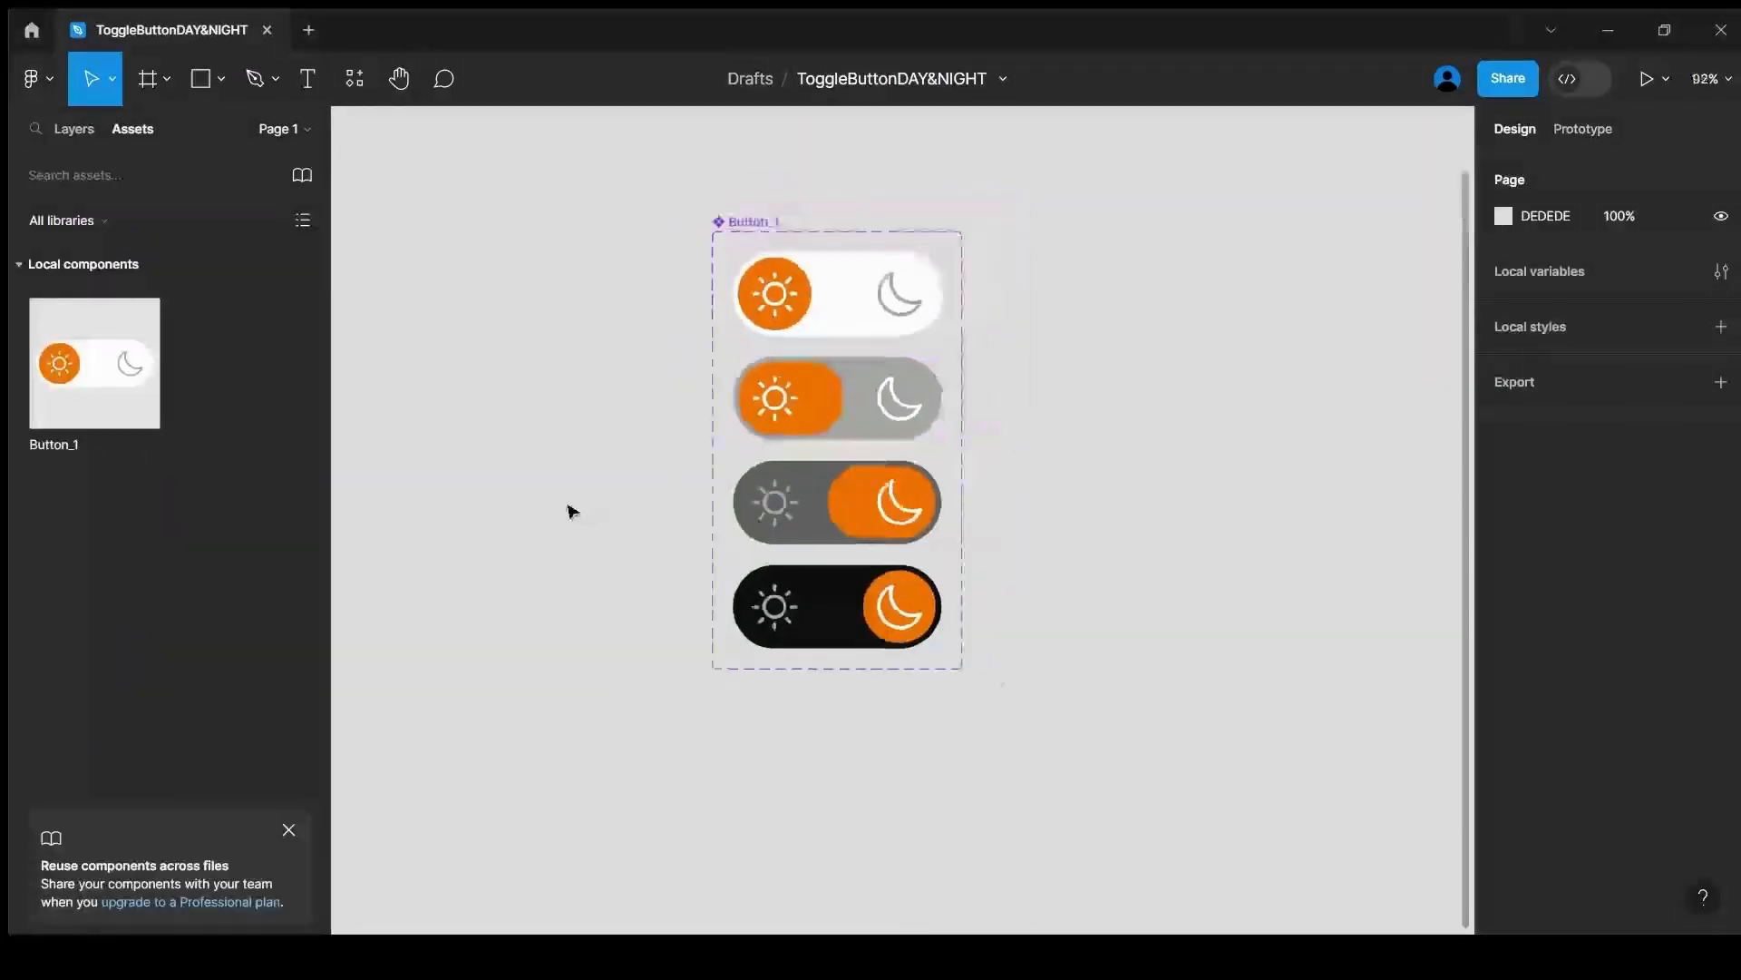
key(h)
drag(1104, 533, 855, 502)
key(v)
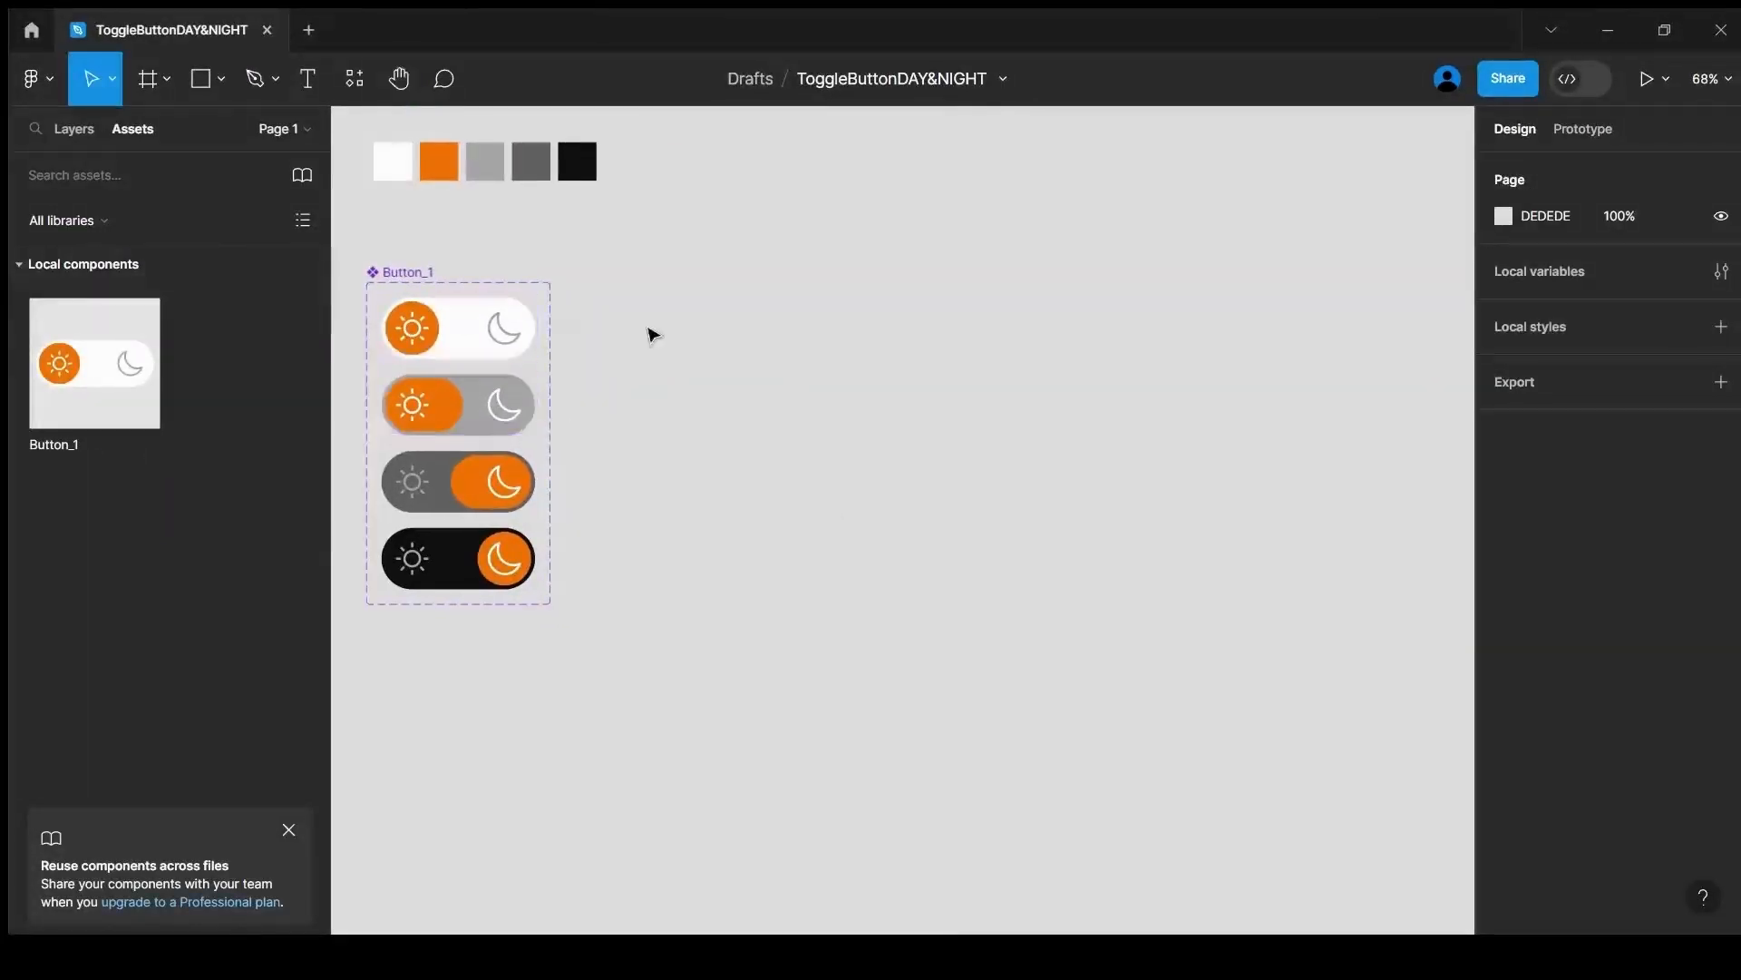
key(f)
click(1524, 354)
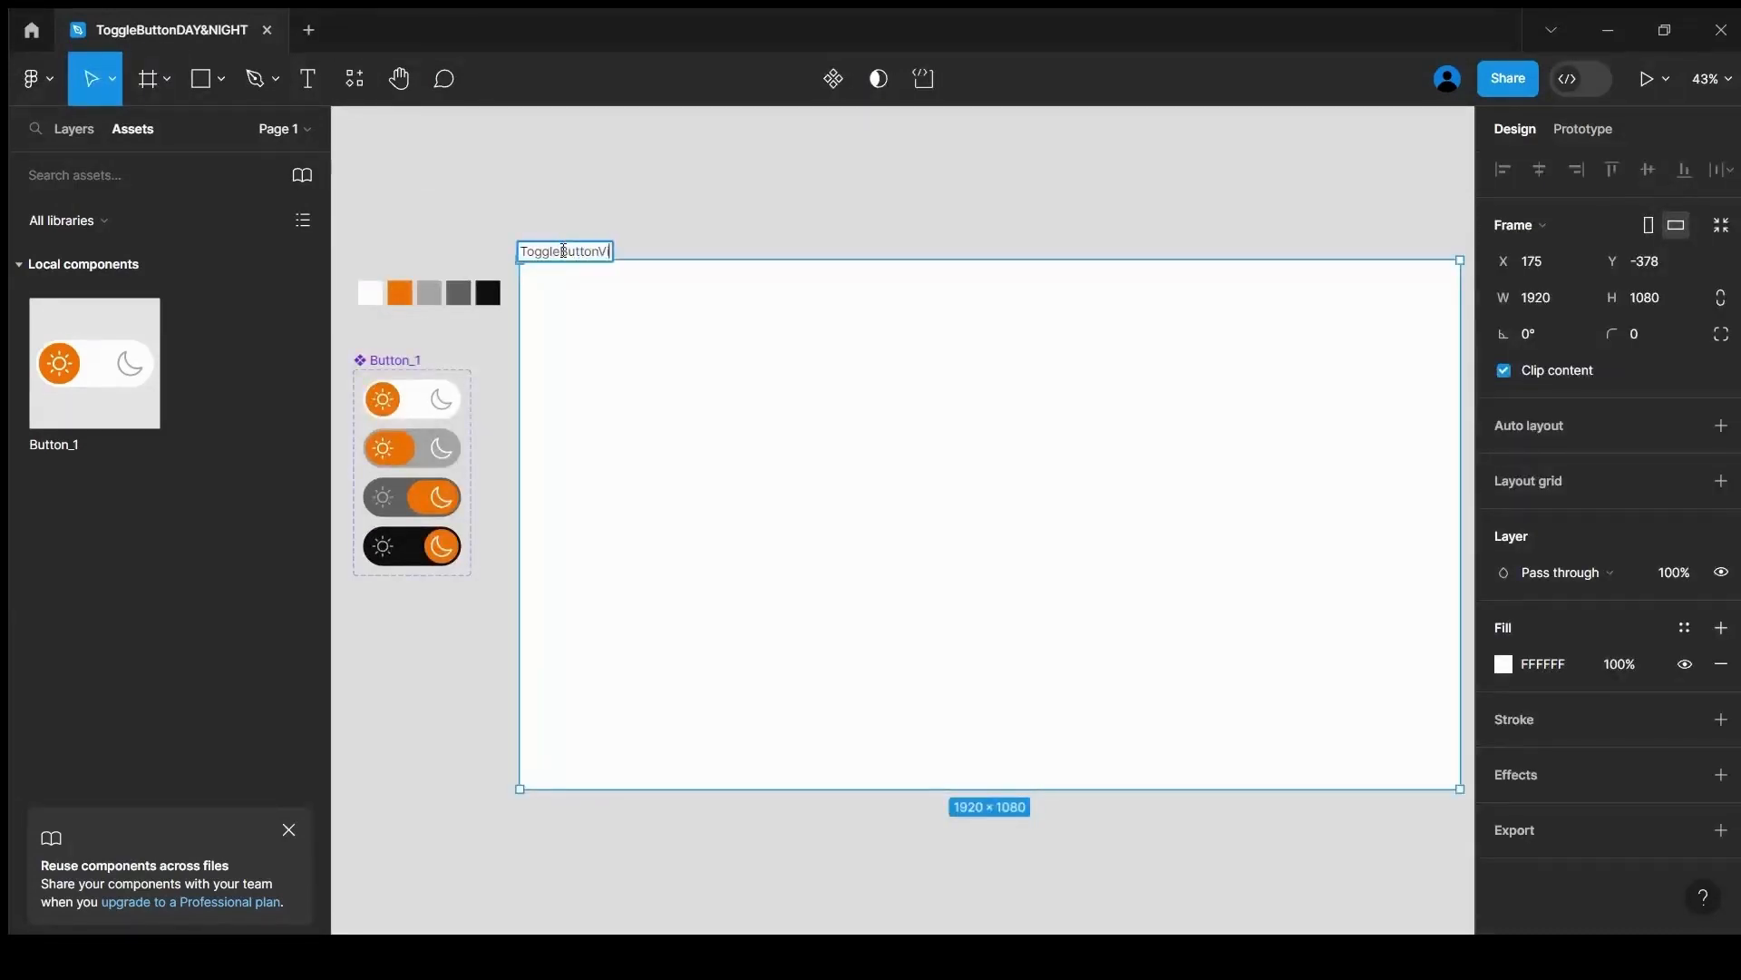
Fill the ToggleButtonView frame with the purple document colour.
click(1505, 667)
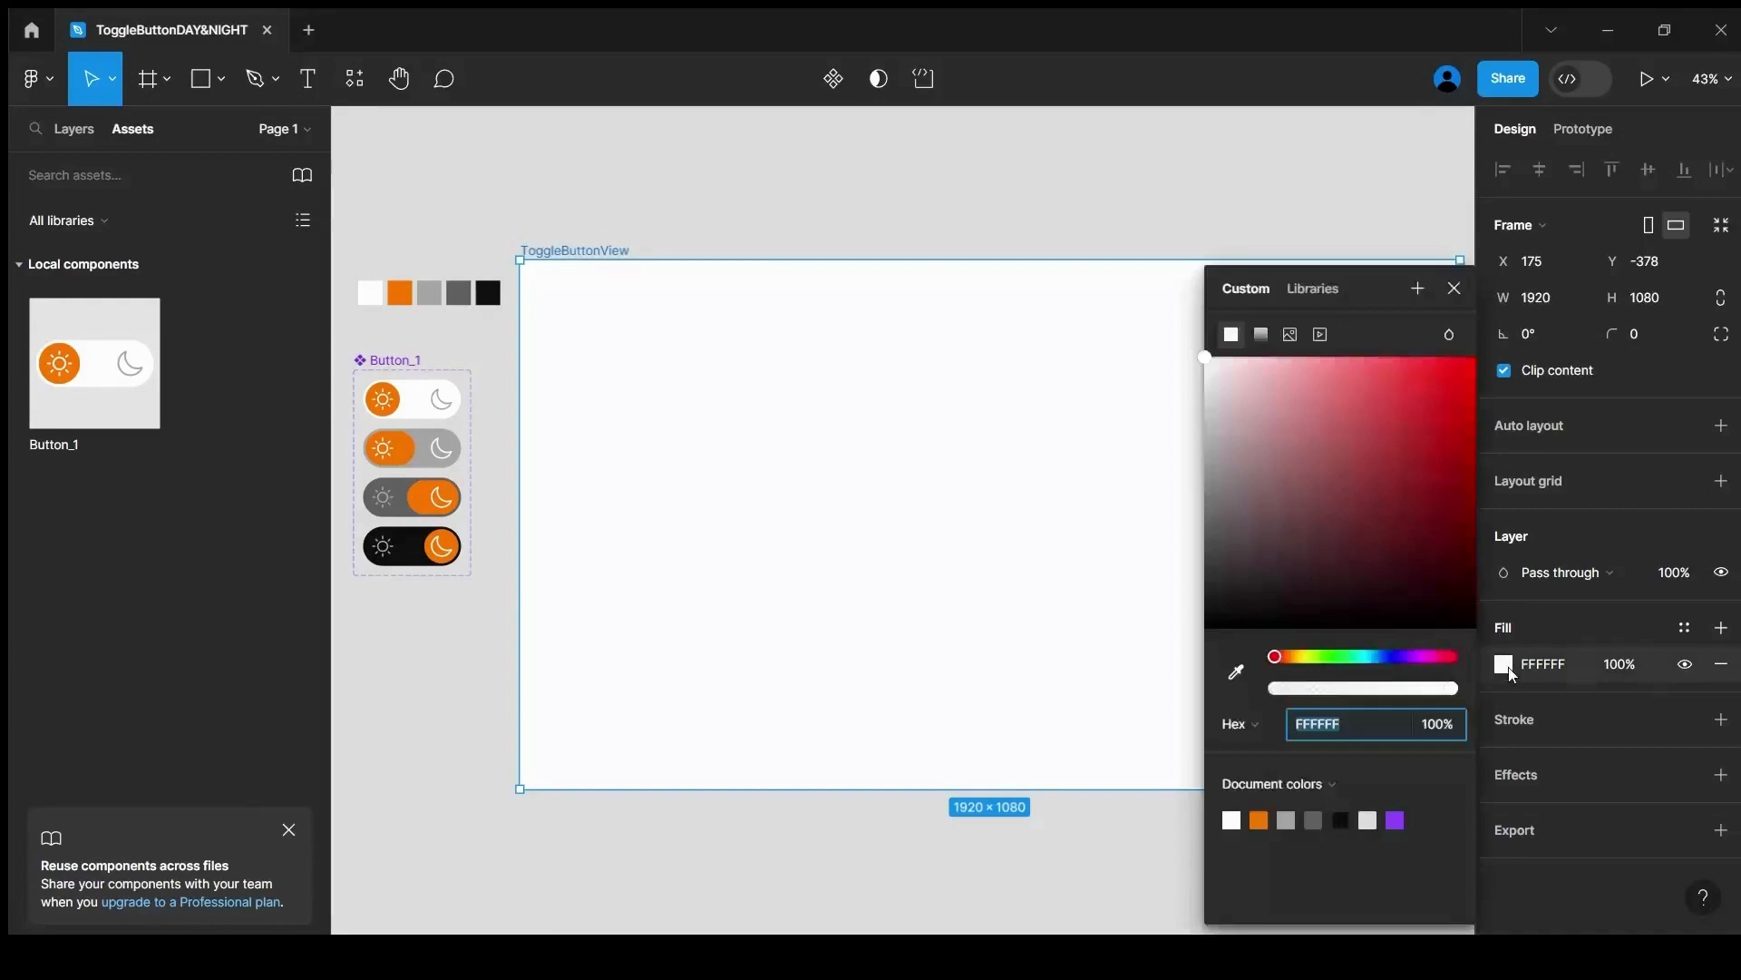
click(1396, 819)
key(Escape)
Place an instance of Button_1 in the ToggleButtonView frame and centre it horizontally and vertically.
drag(80, 368, 998, 517)
click(1539, 169)
click(1648, 170)
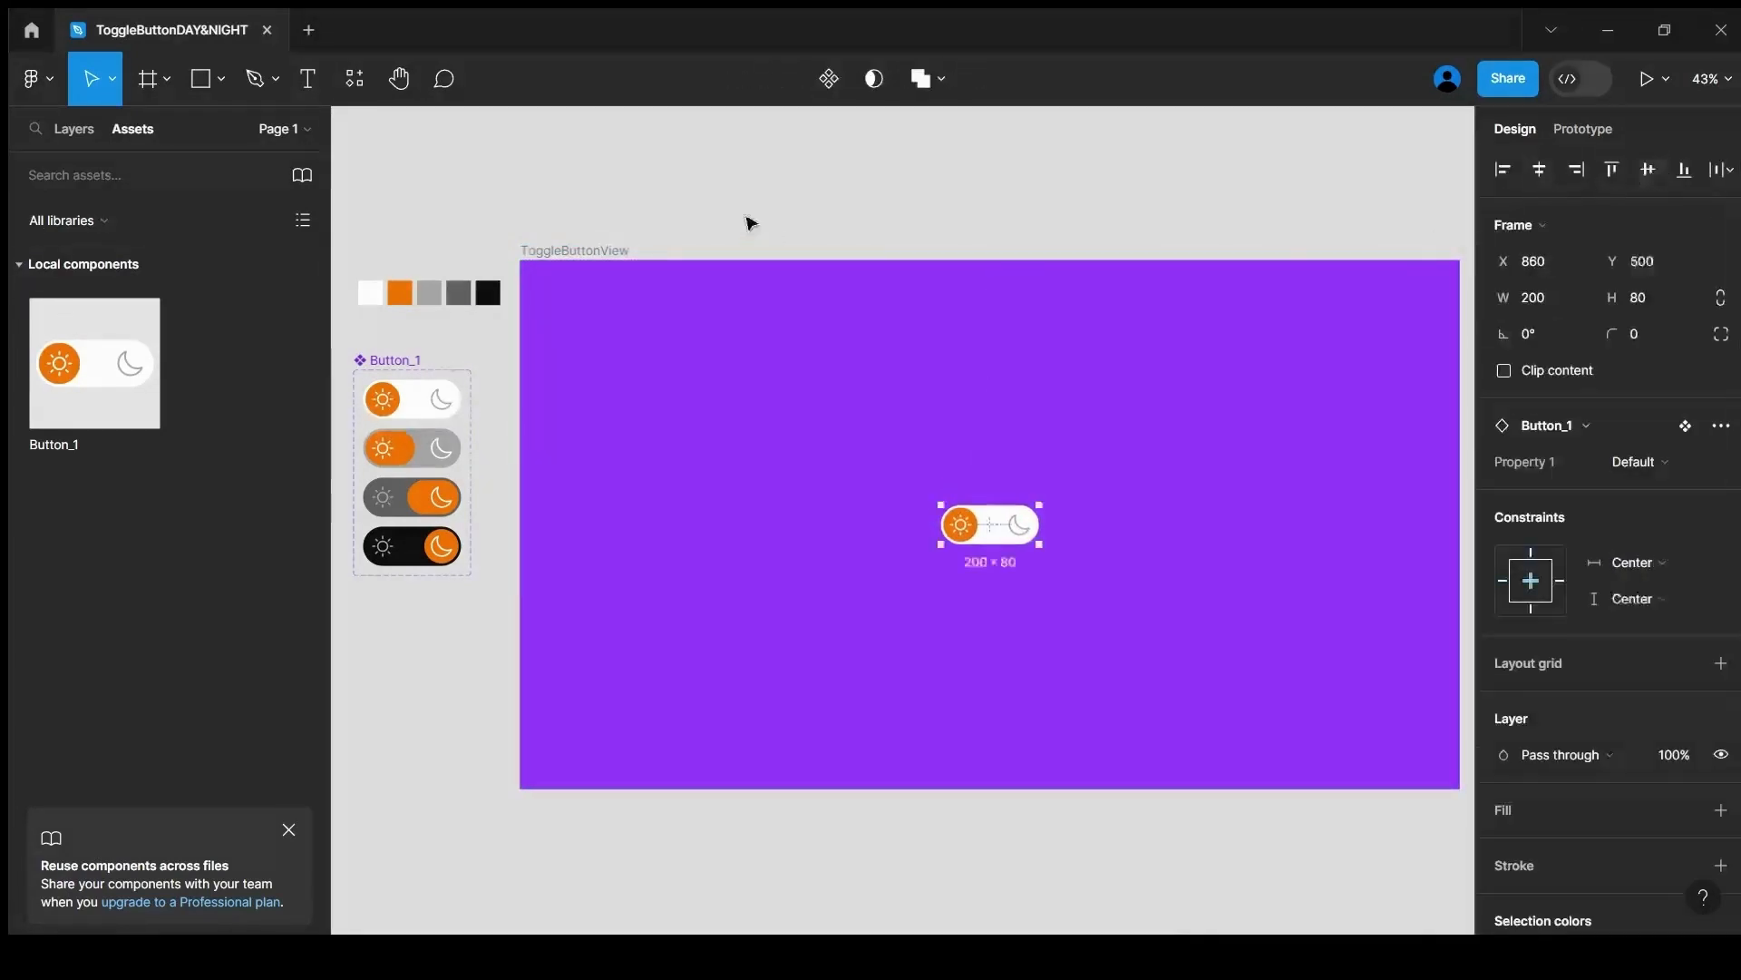
click(580, 252)
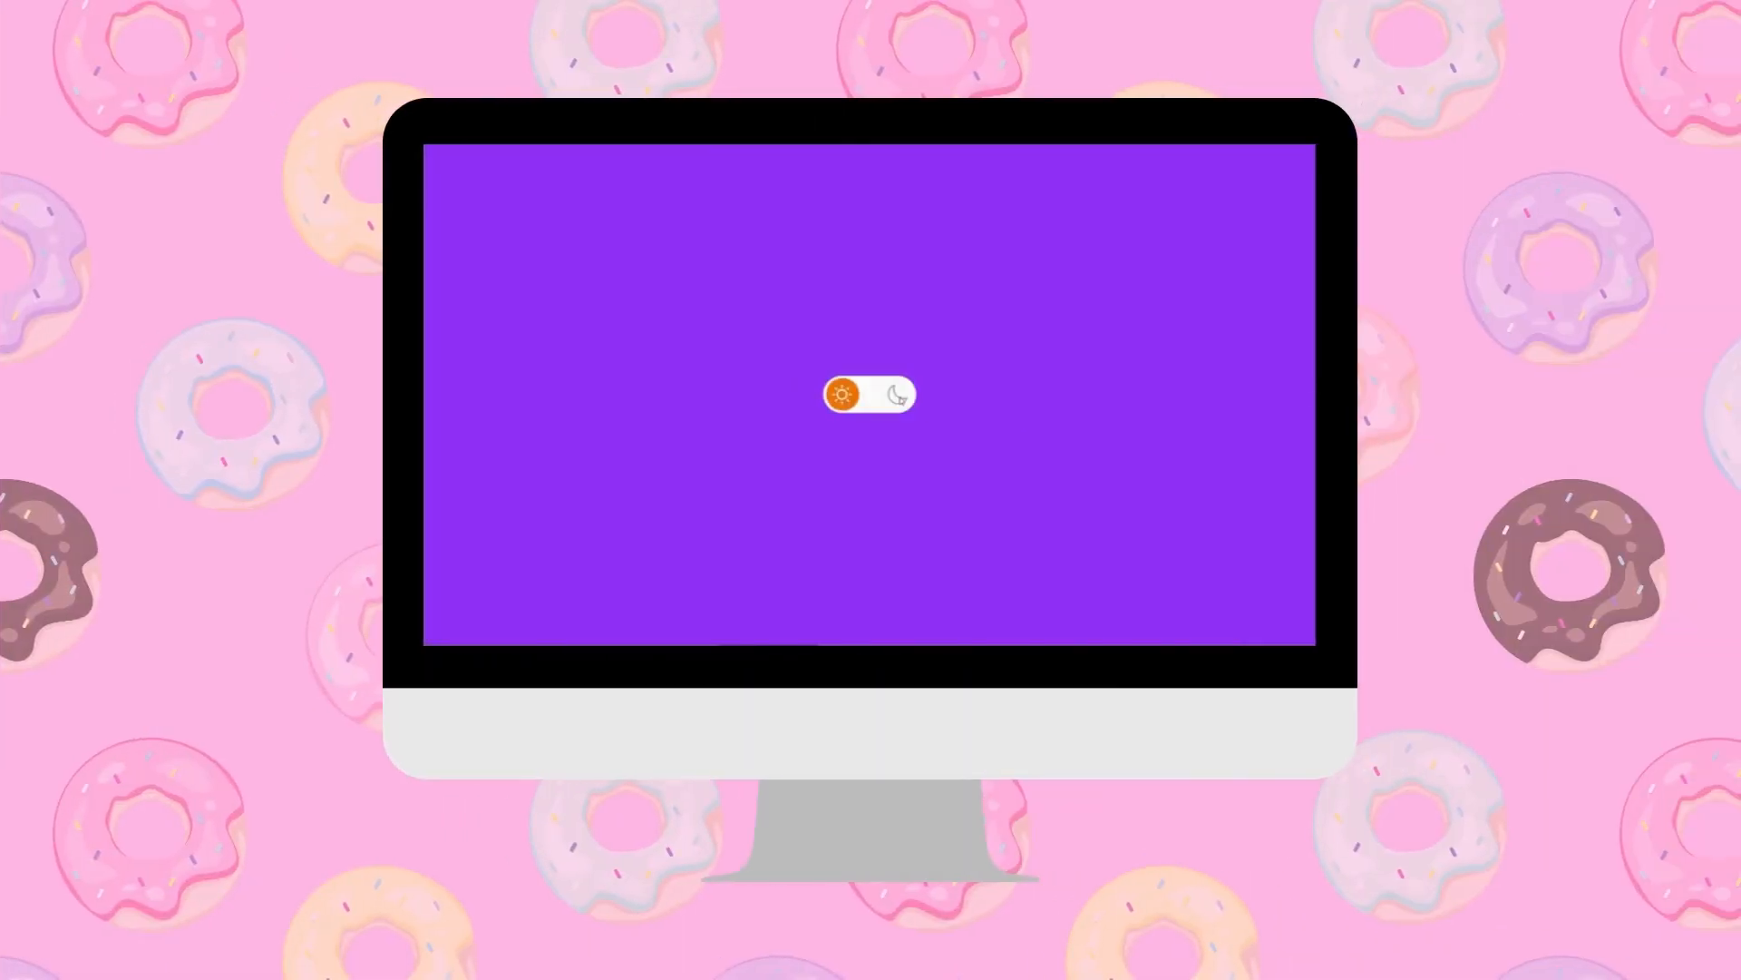